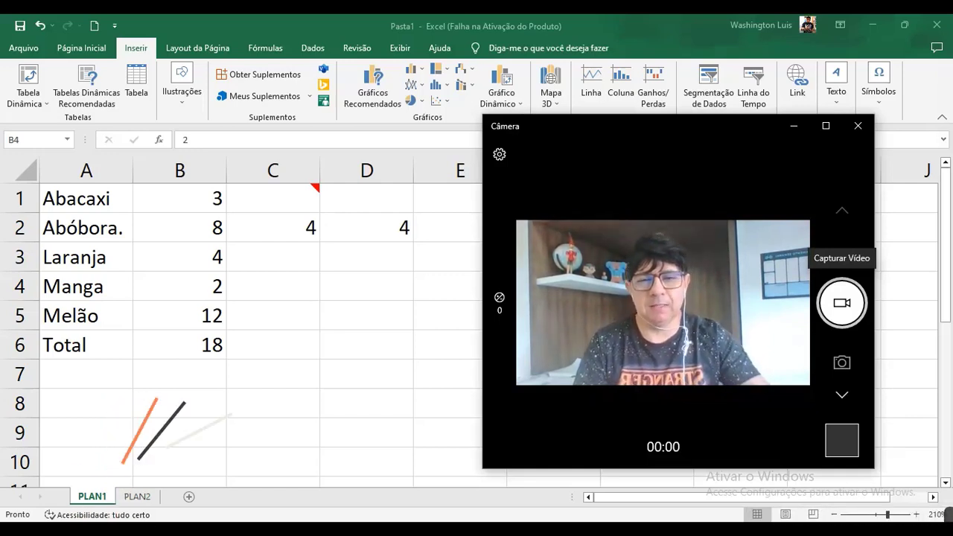
Step: Return to the fruit workbook and select the Laranja cell in A3
drag(594, 125, 555, 117)
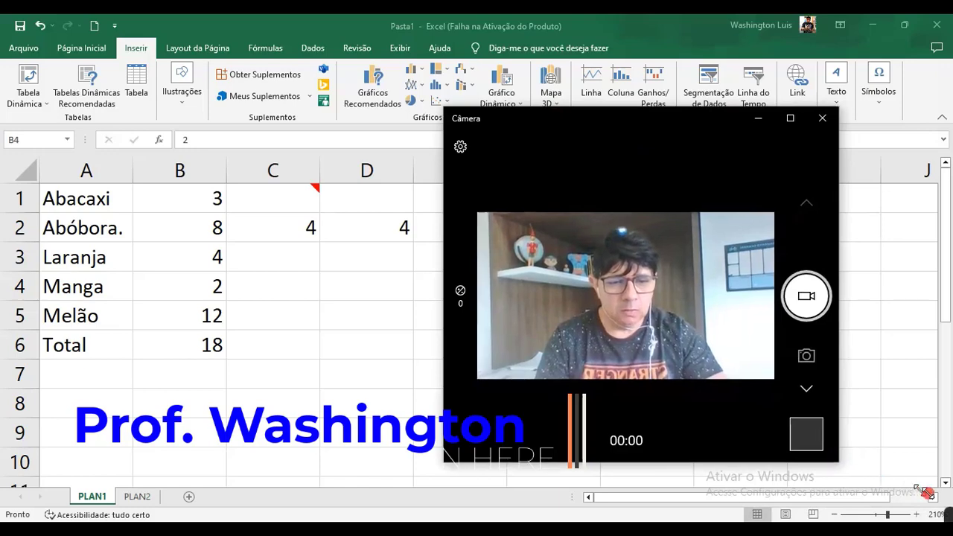
drag(834, 462, 930, 494)
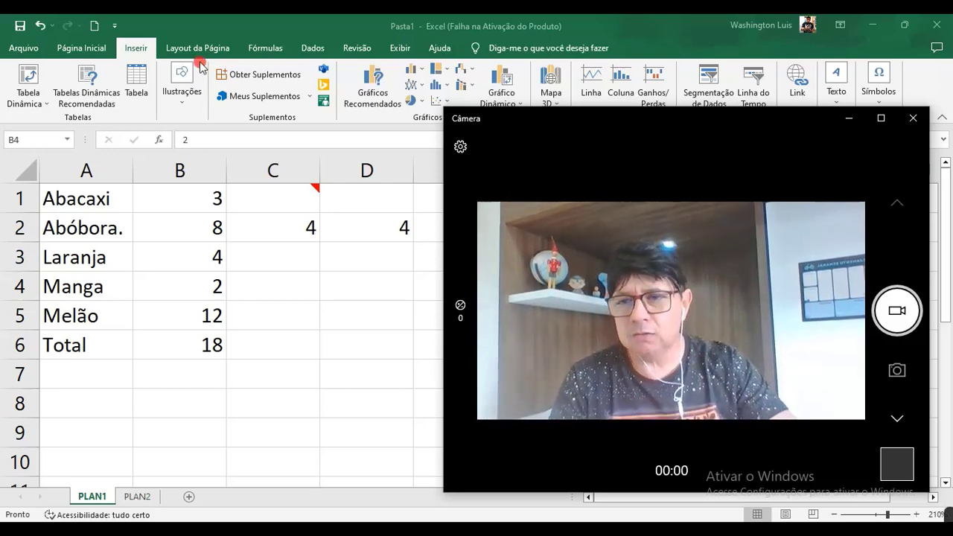
click(142, 53)
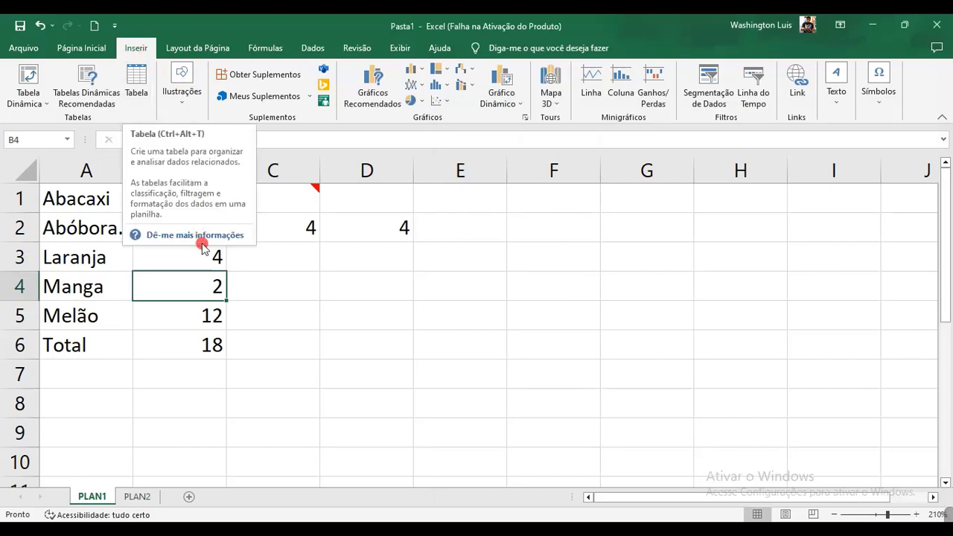
click(105, 245)
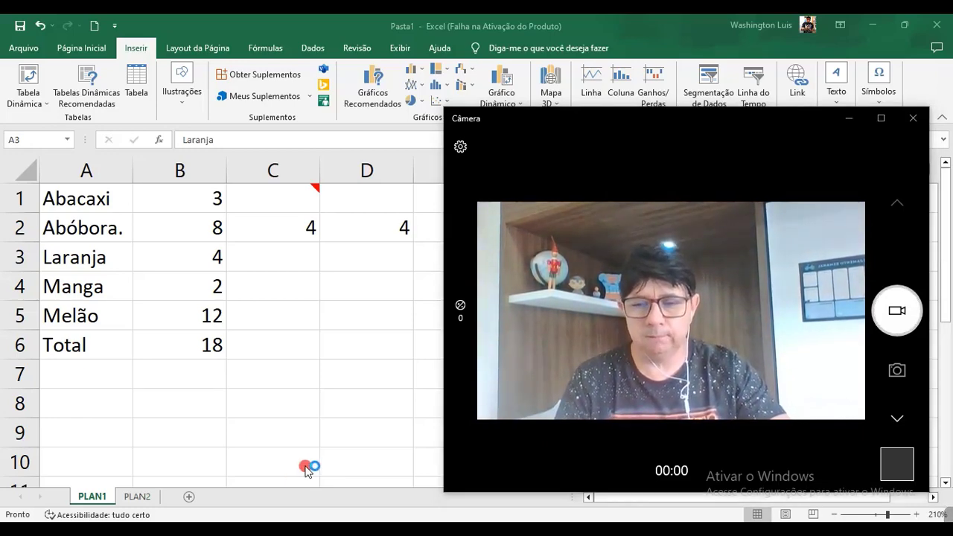
drag(485, 357, 440, 378)
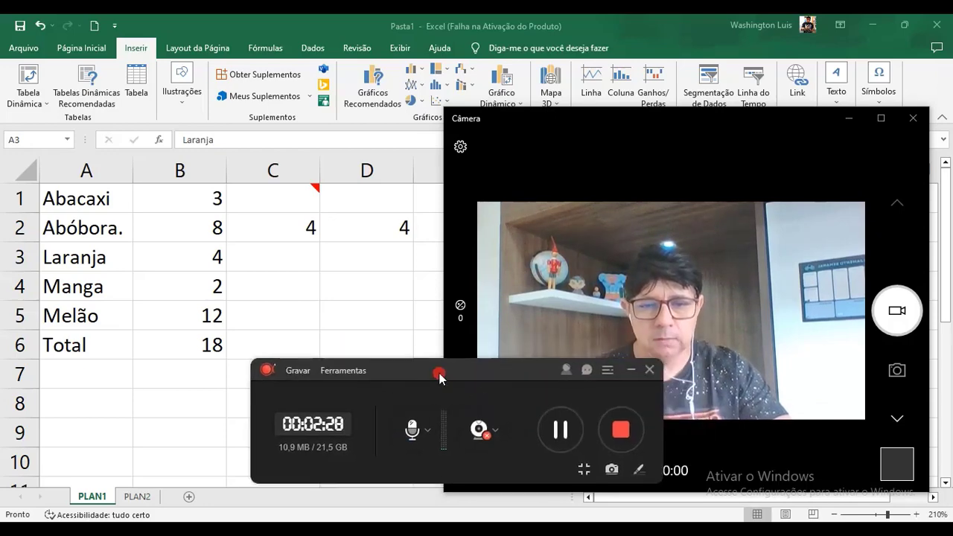
click(636, 471)
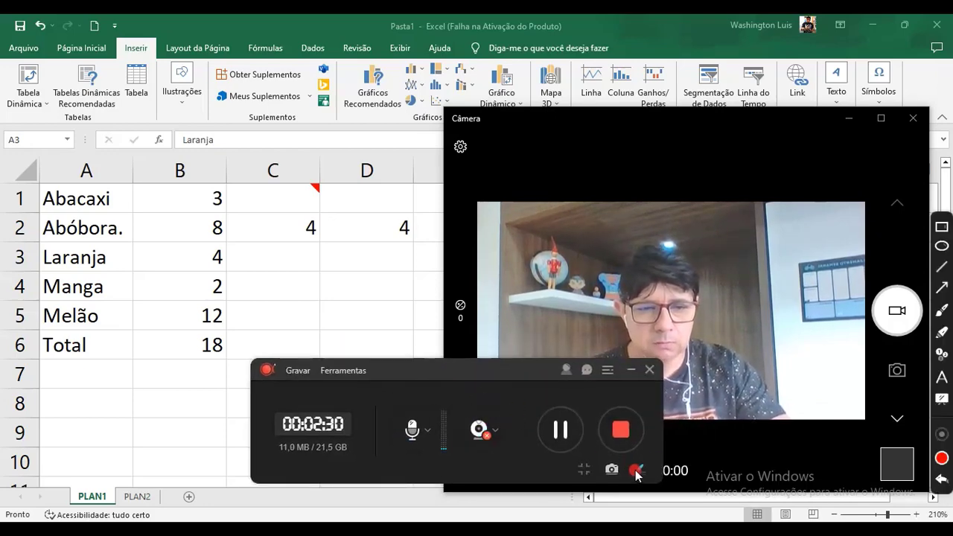
click(631, 371)
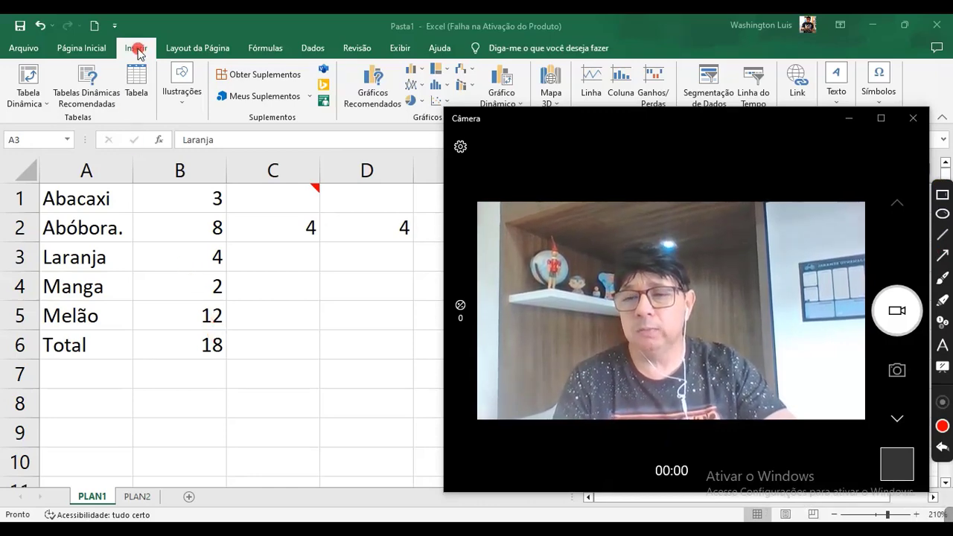
key(alt+F4)
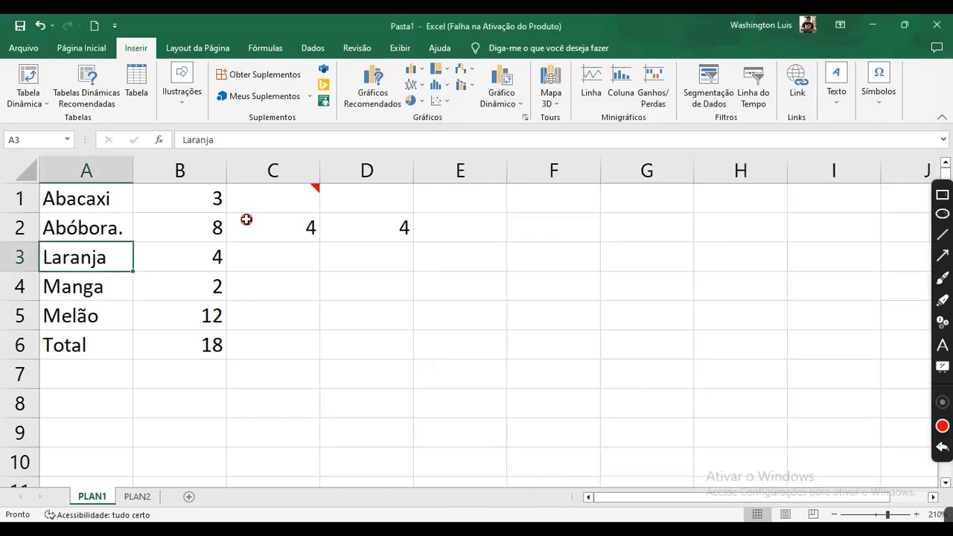
click(263, 154)
Step: Check the recommended pivot tables for the fruit data, then dismiss them
click(26, 108)
click(67, 96)
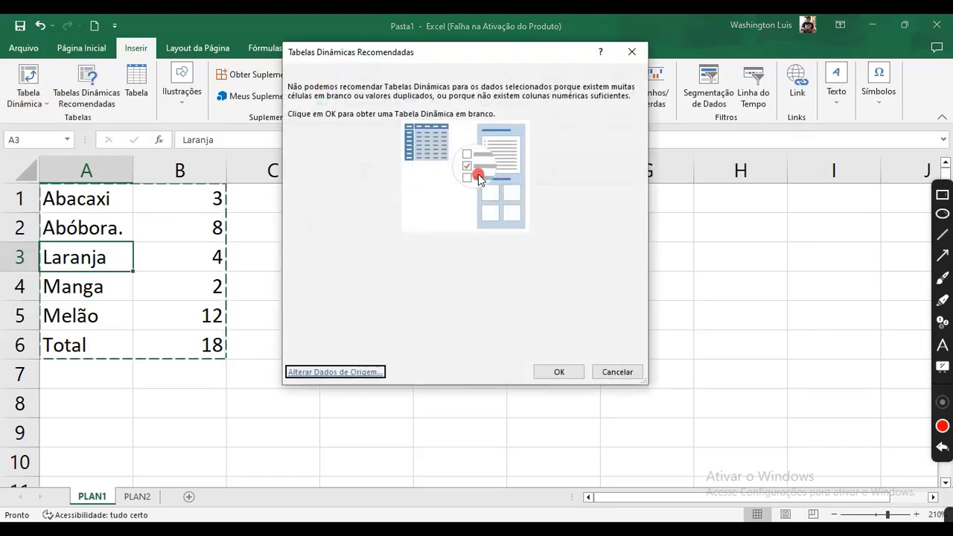
click(621, 376)
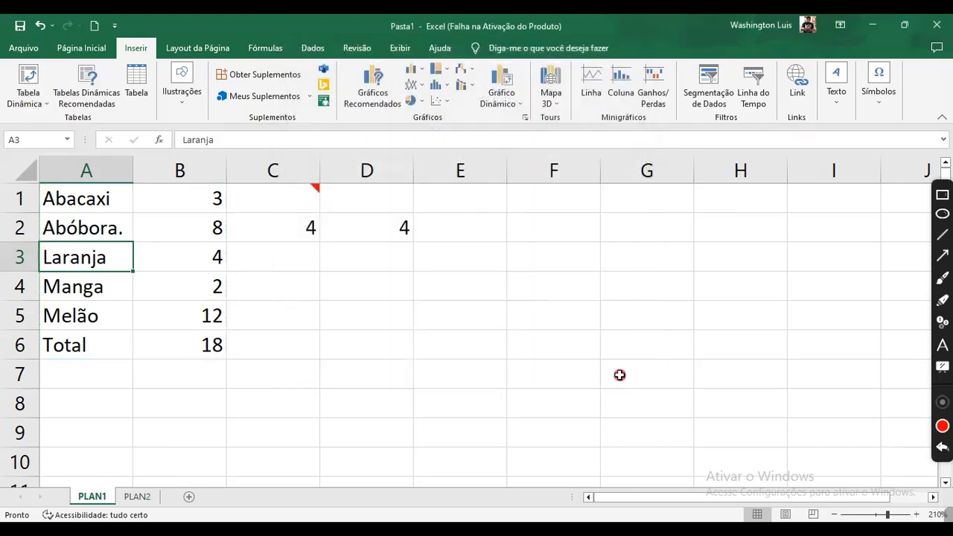
Step: Create a table from A1:D5, then undo it and reselect A1
click(137, 93)
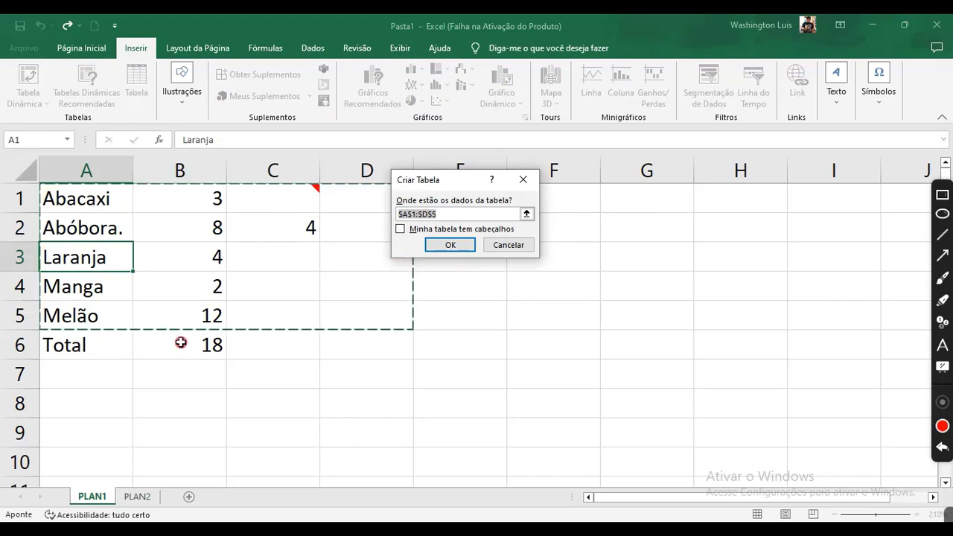
click(451, 246)
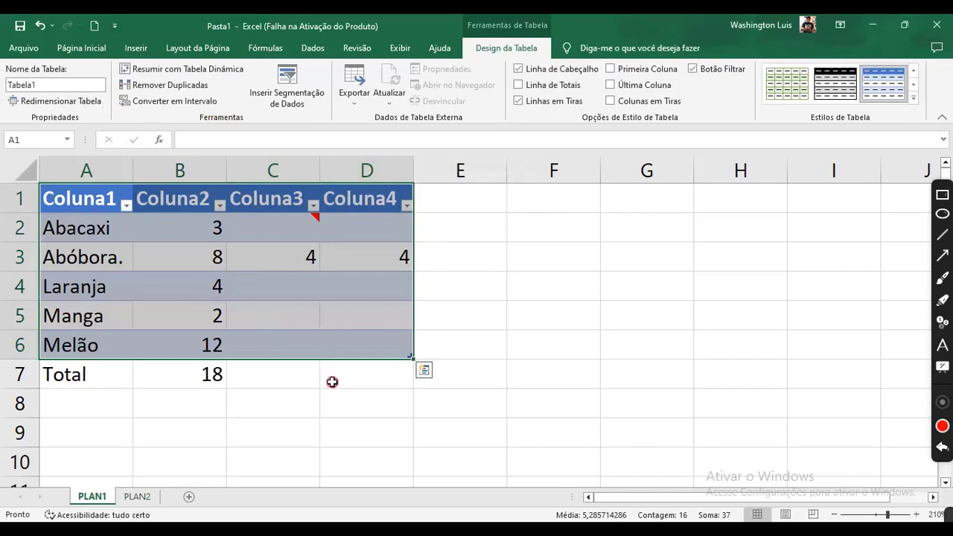
click(297, 376)
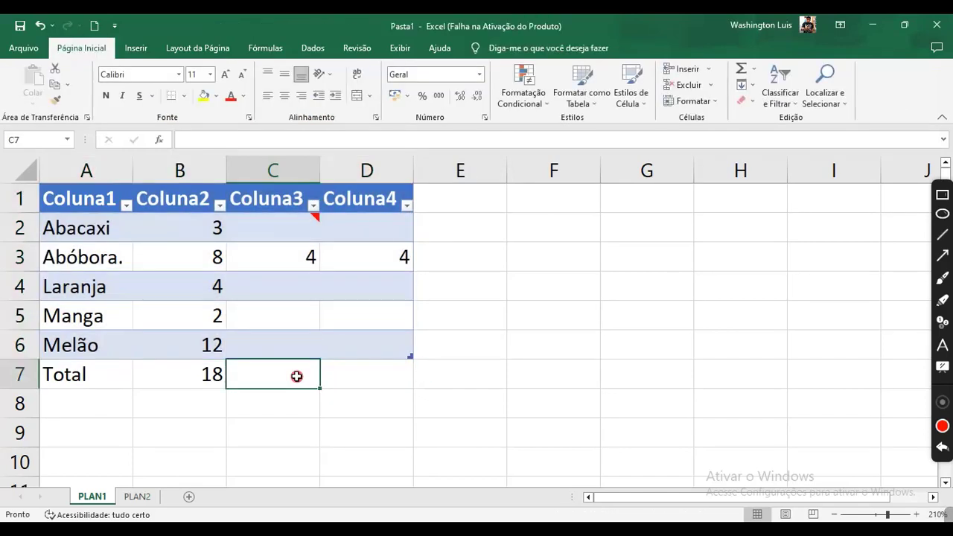
key(ctrl+z)
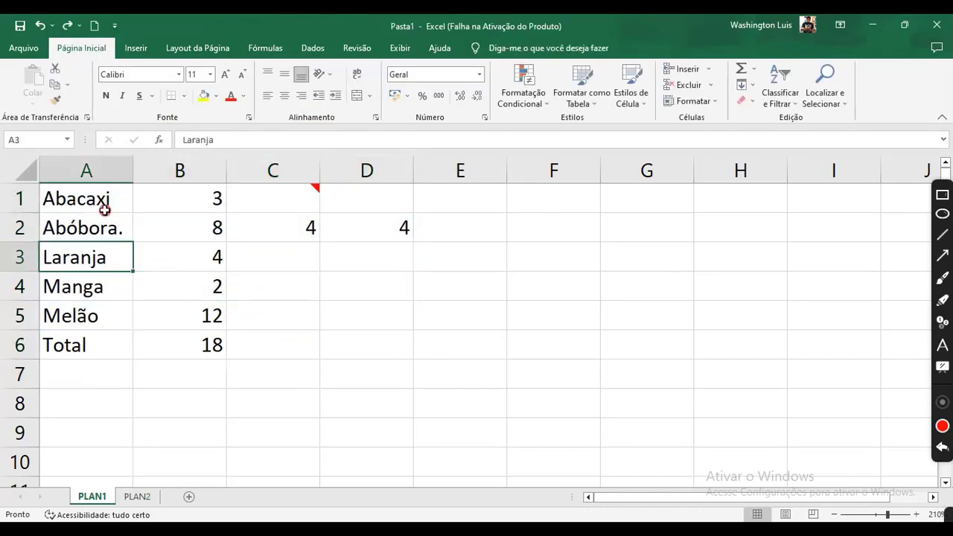
click(105, 210)
Step: Create the table from the full fruit list A1:D6 via Inserir > Tabela
click(138, 47)
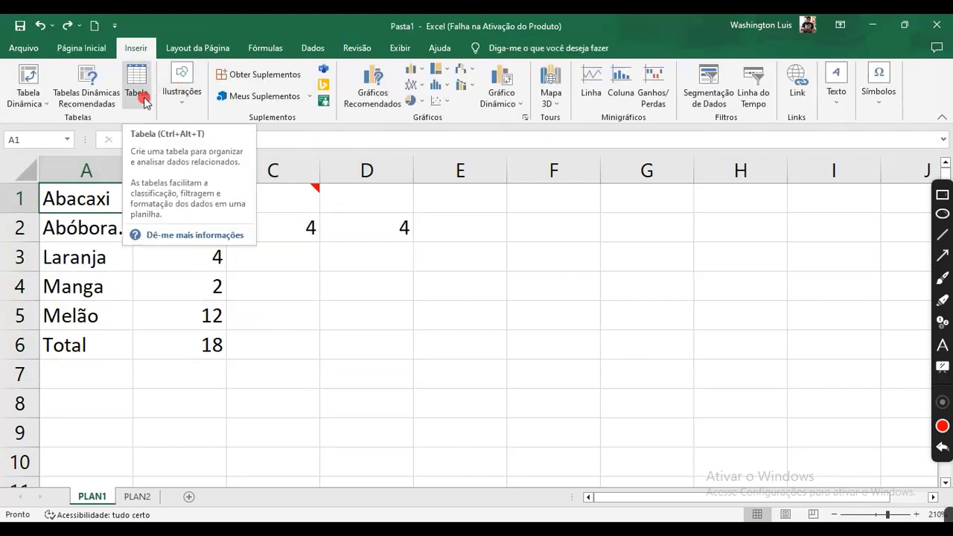
drag(82, 202, 381, 337)
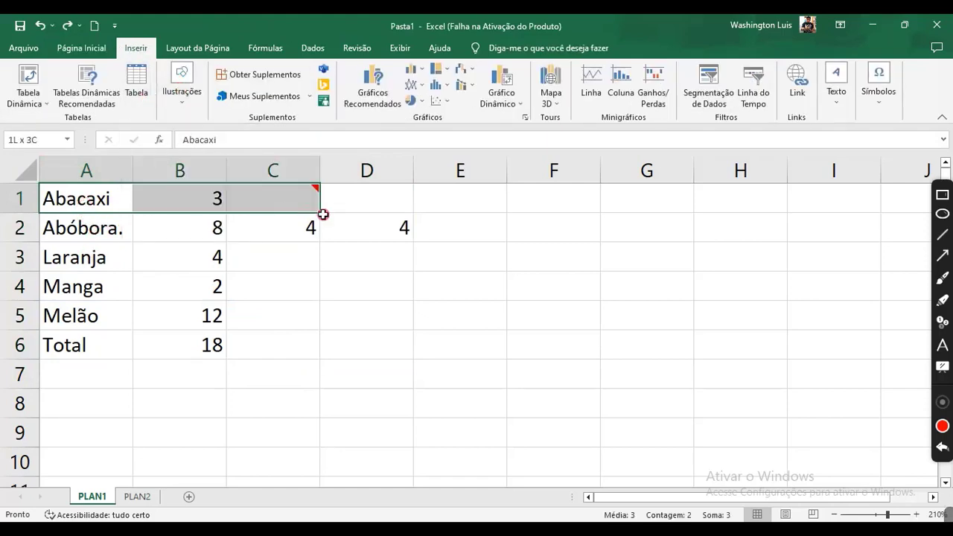
click(136, 79)
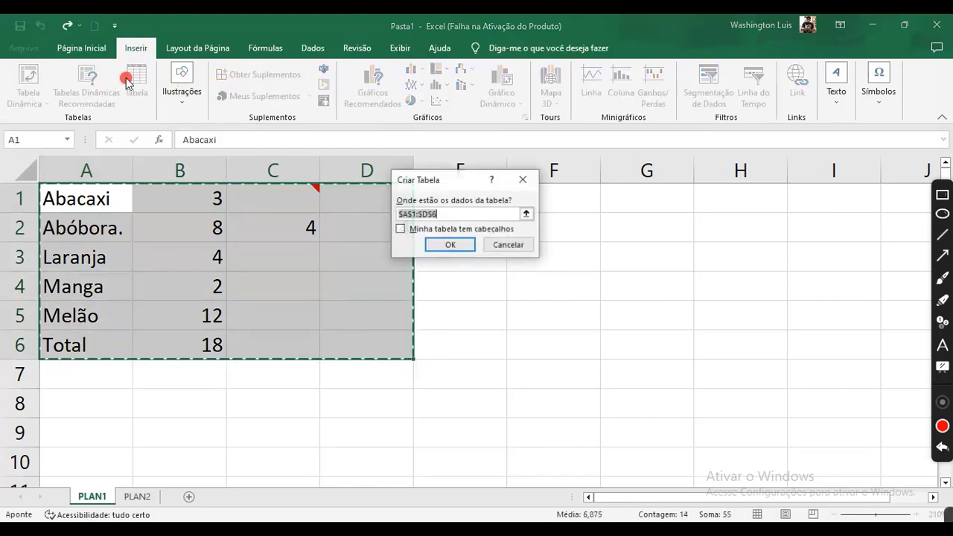
click(452, 246)
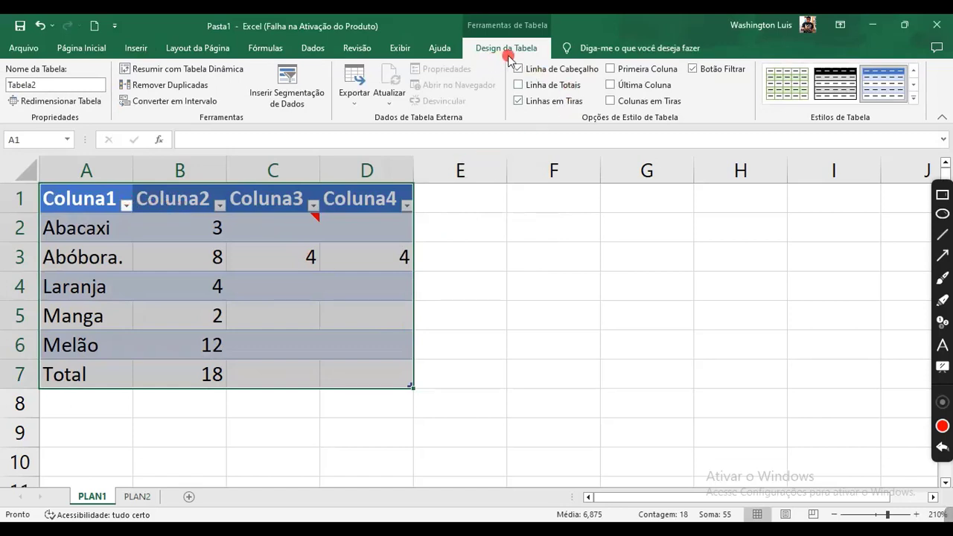
Step: Toggle header, banded and totals rows, leaving header and banded rows on without totals
click(541, 70)
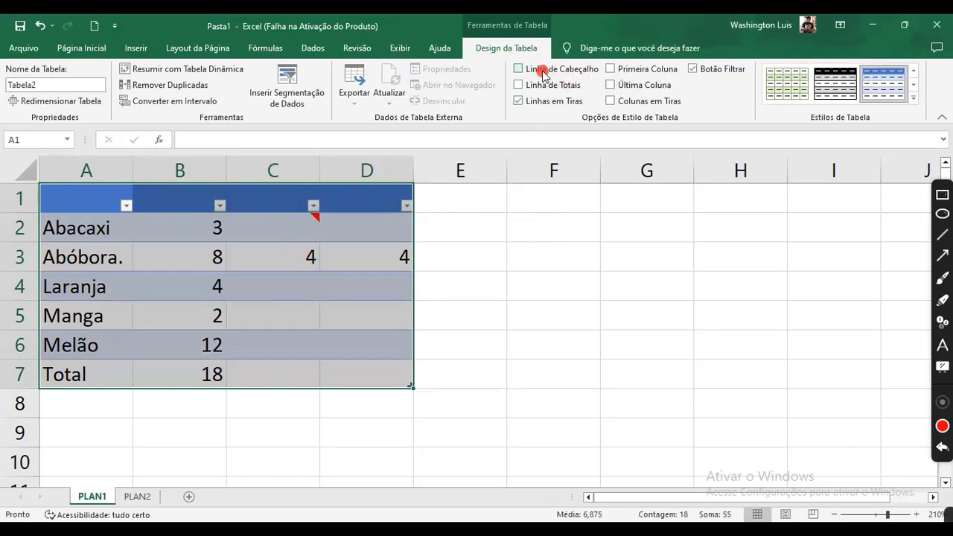
click(541, 70)
click(534, 106)
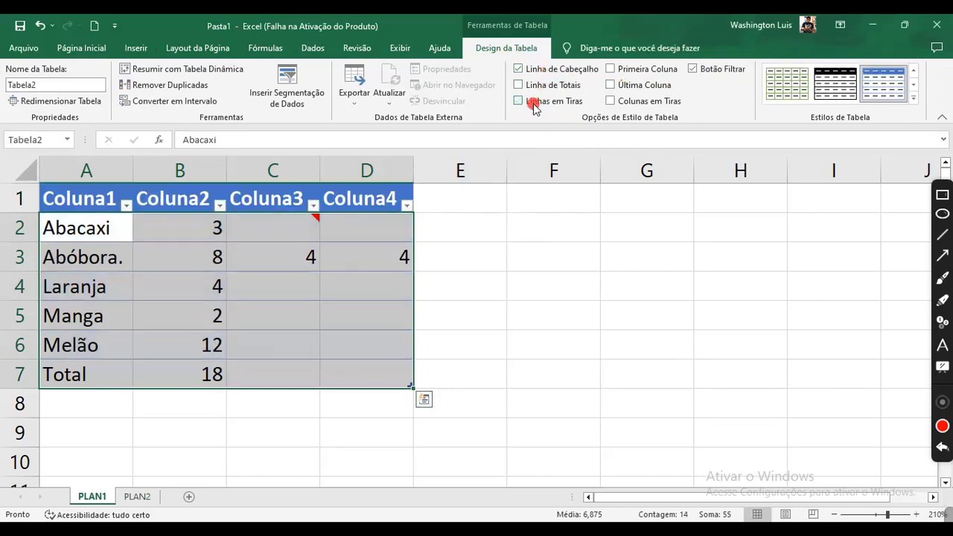
click(534, 107)
click(534, 107)
click(535, 107)
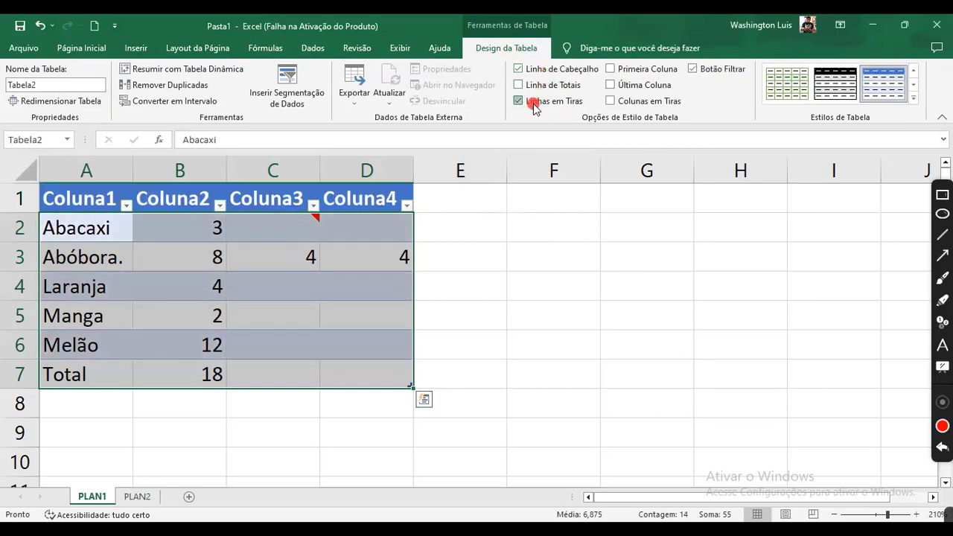
click(534, 106)
click(535, 107)
click(538, 87)
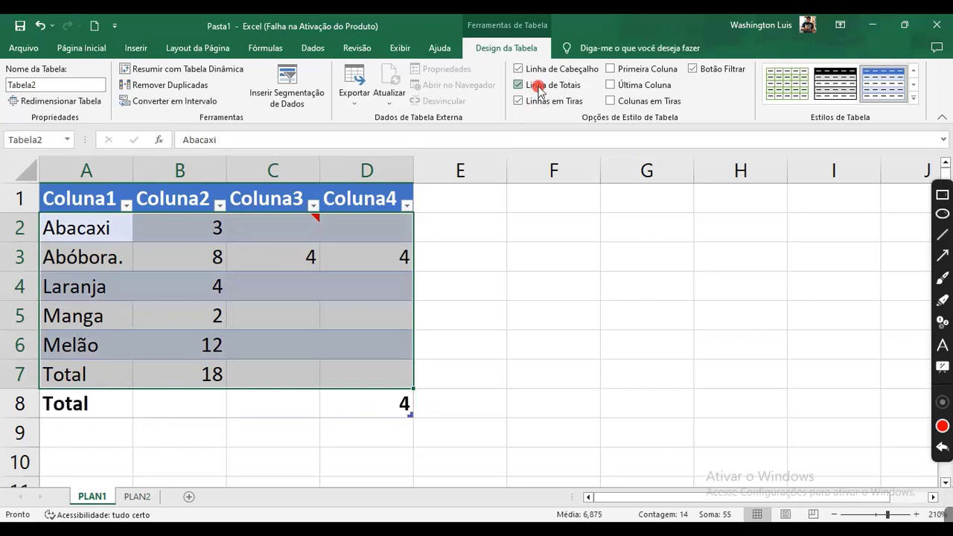
click(539, 86)
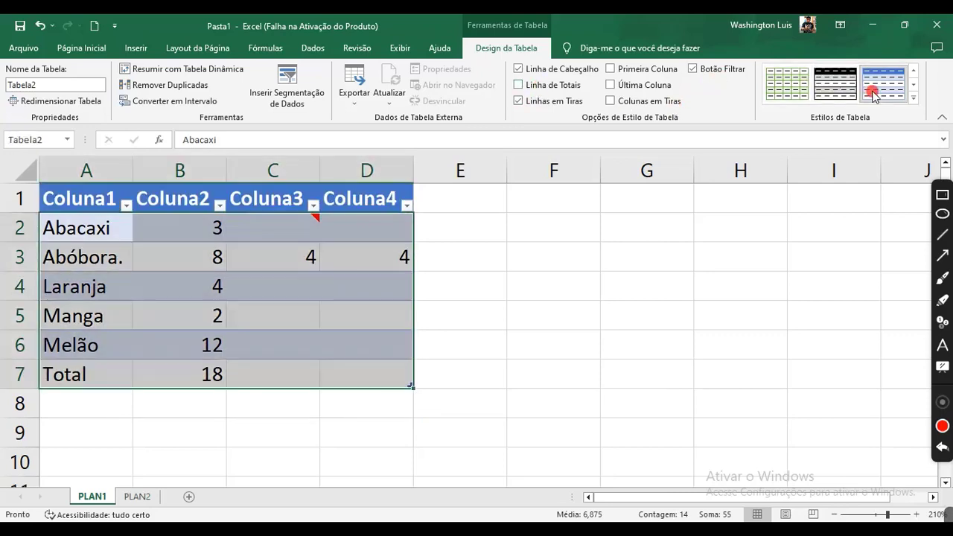
Step: Apply an orange table style and inspect the Coluna1 and Coluna2 filter menus
click(914, 99)
click(761, 141)
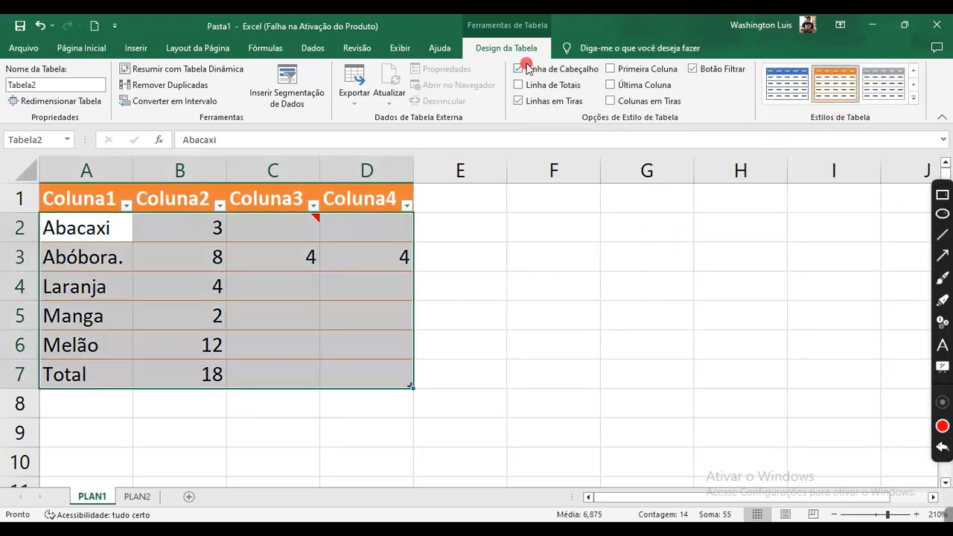
click(137, 48)
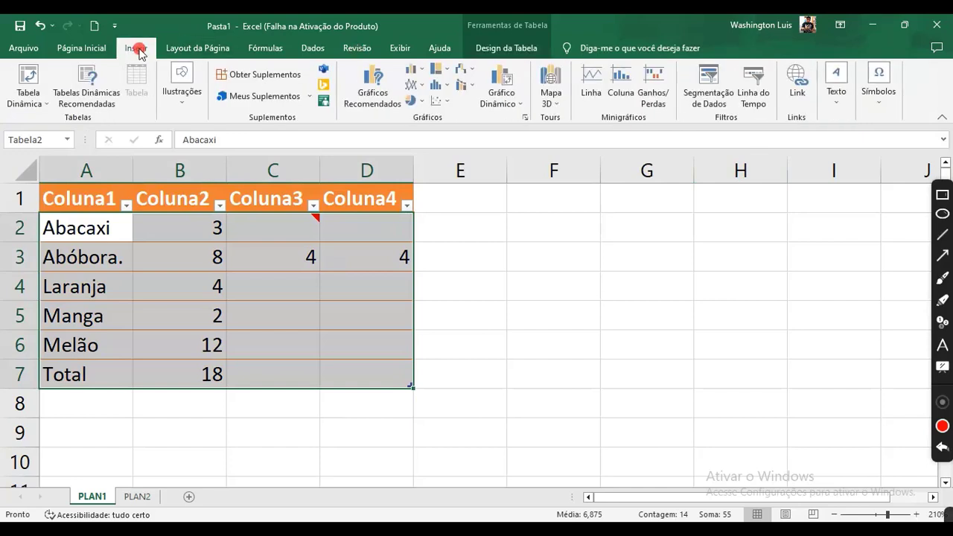
click(266, 303)
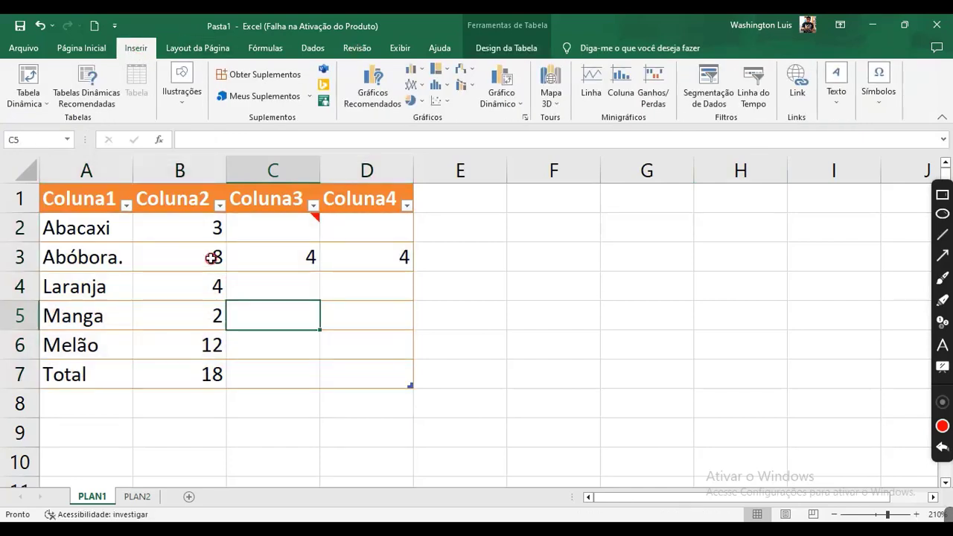
click(128, 205)
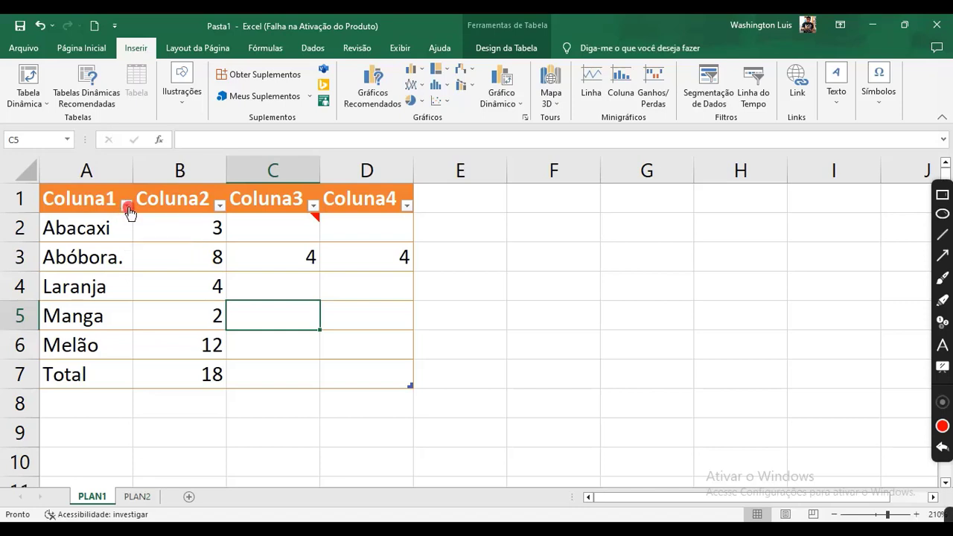
click(220, 205)
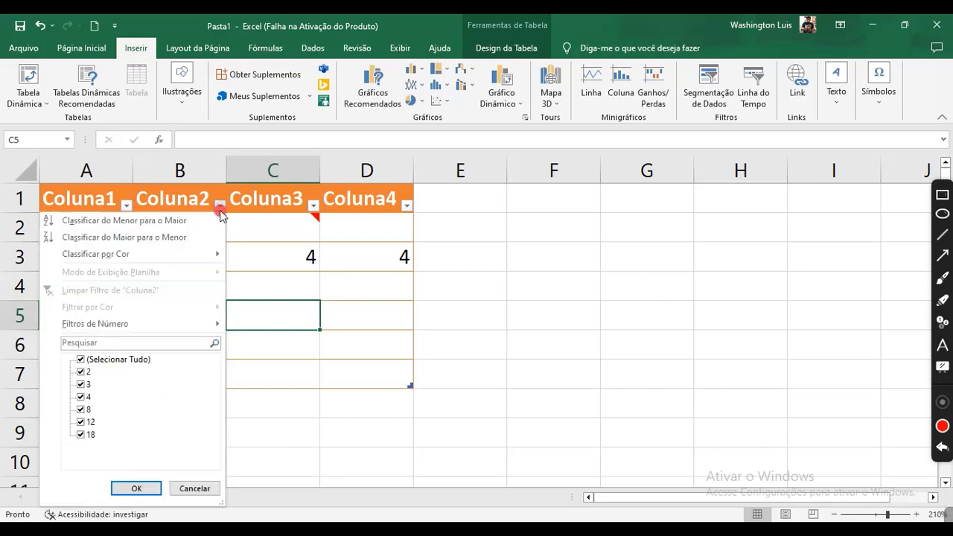
click(220, 208)
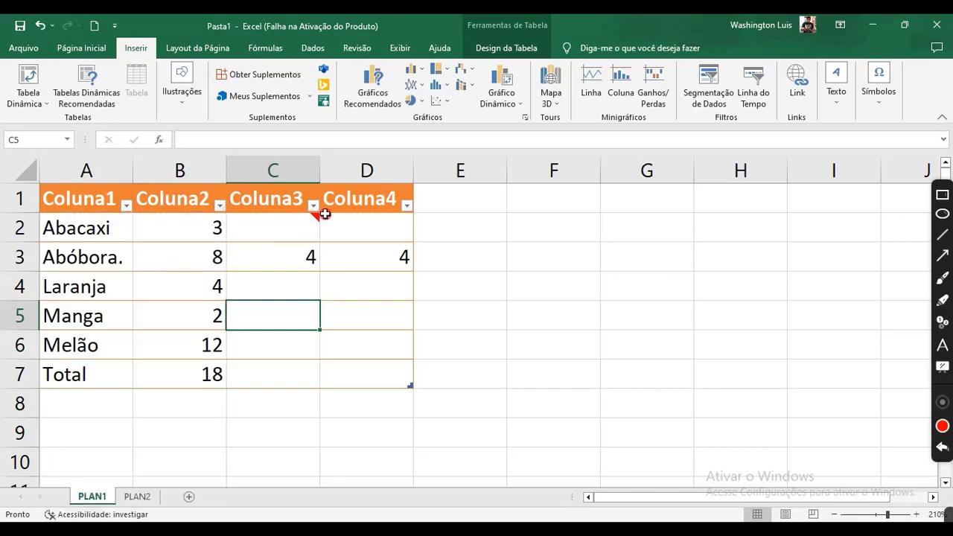
click(371, 266)
Step: Select the whole table and undo the table and PLAN2 formula edits
click(355, 296)
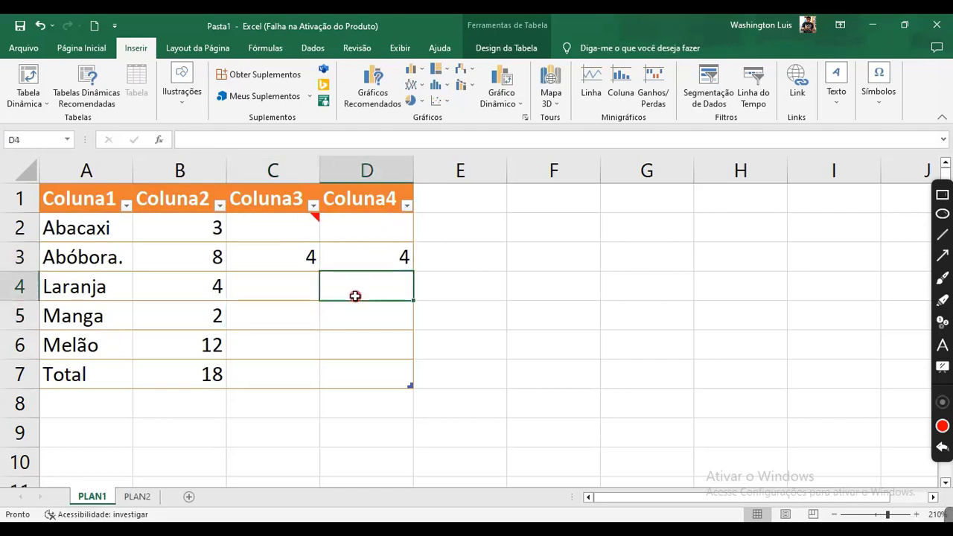
key(ctrl+a)
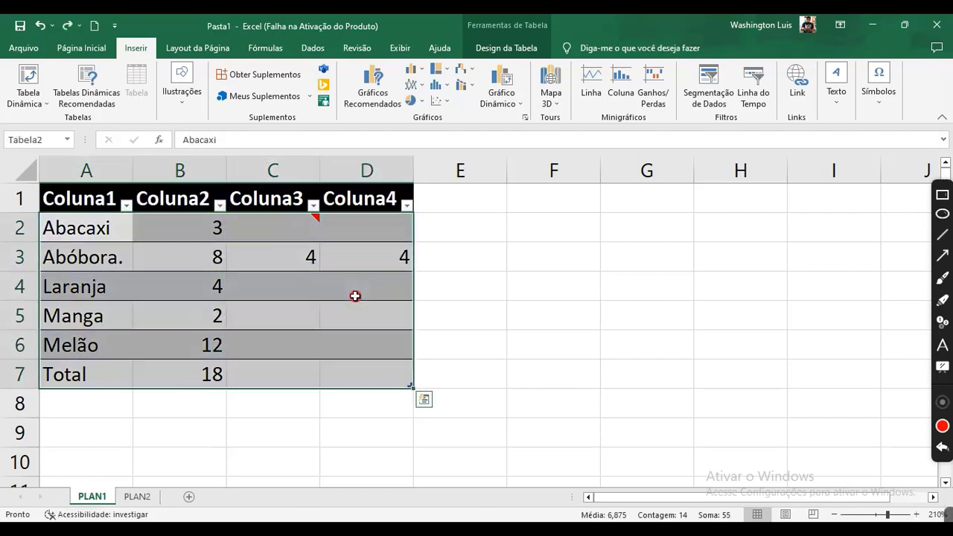
key(ctrl+a)
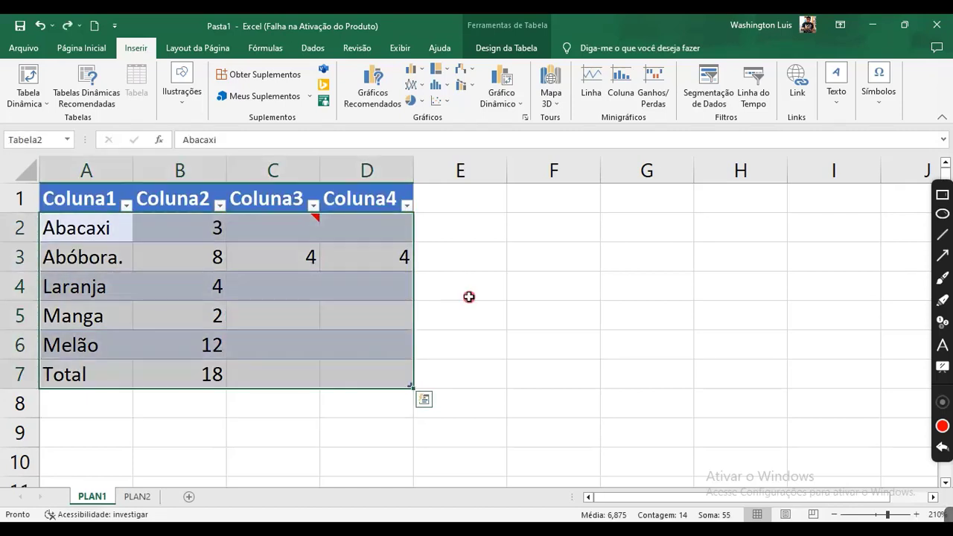
key(ctrl+z)
key(ctrl+z)
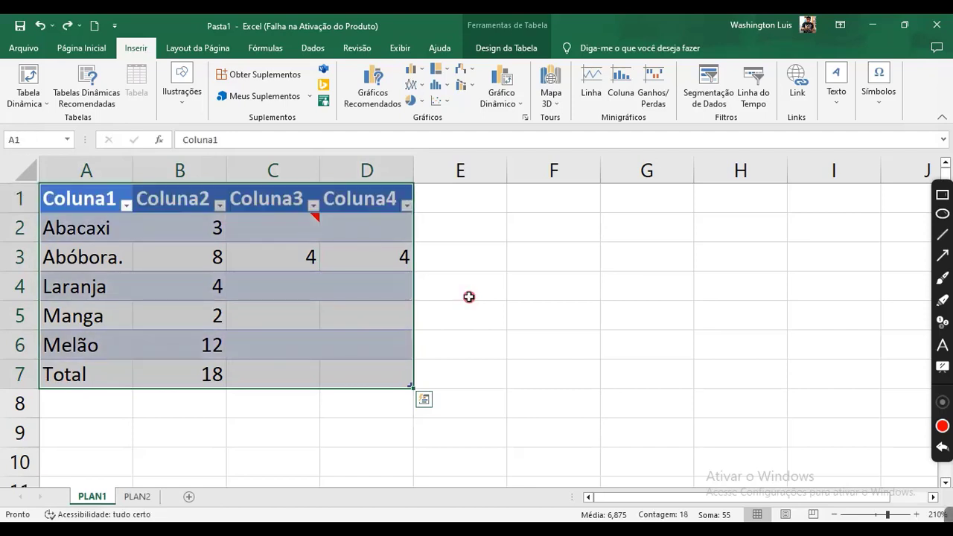
key(ctrl+z)
key(ctrl+z)
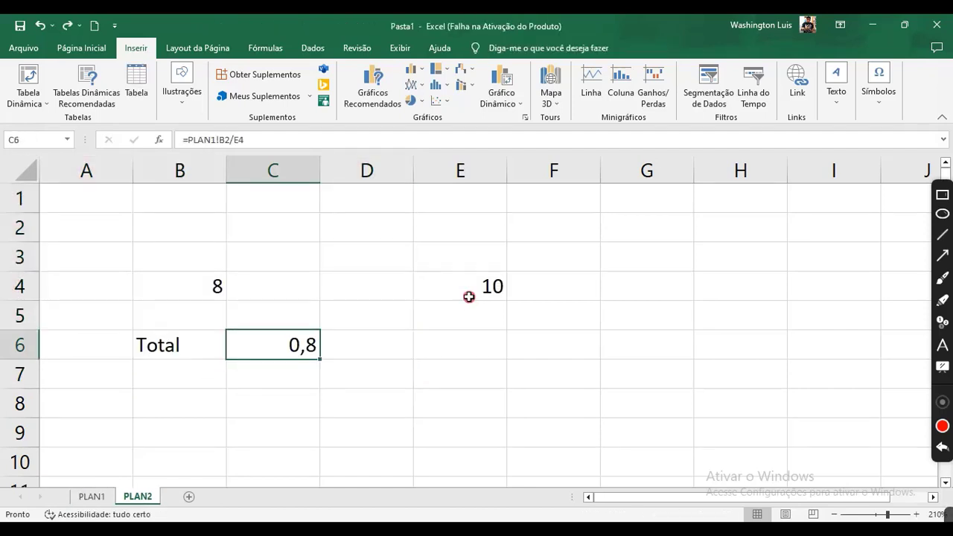
key(ctrl+y)
key(ctrl+y)
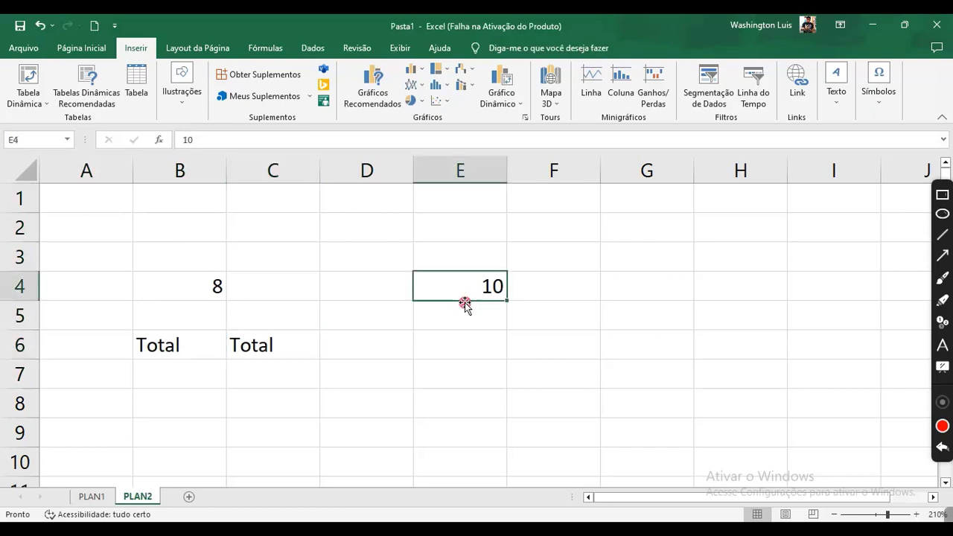
key(ctrl+y)
key(ctrl+y)
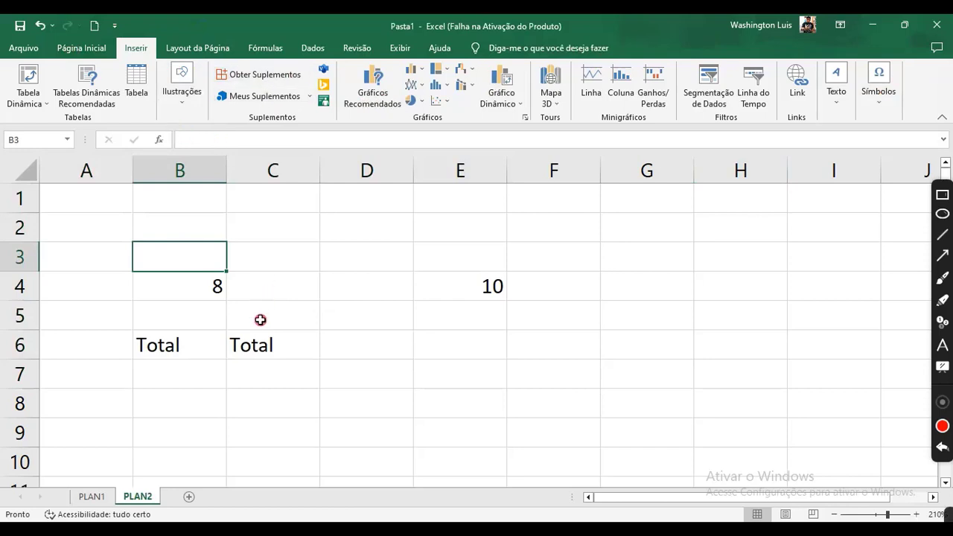
Step: Switch to the PLAN1 sheet and select cell A1 holding Abacaxi
click(92, 497)
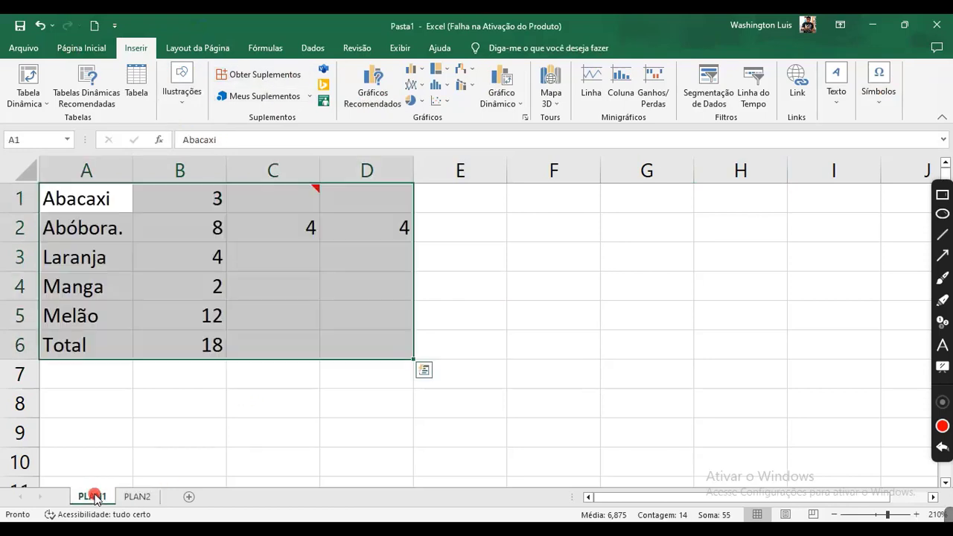
click(239, 432)
click(197, 249)
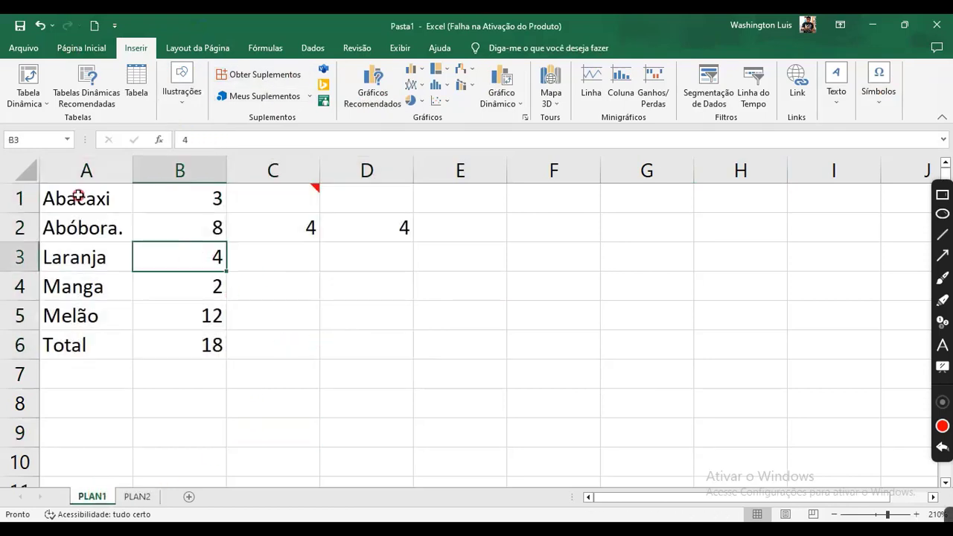
click(78, 195)
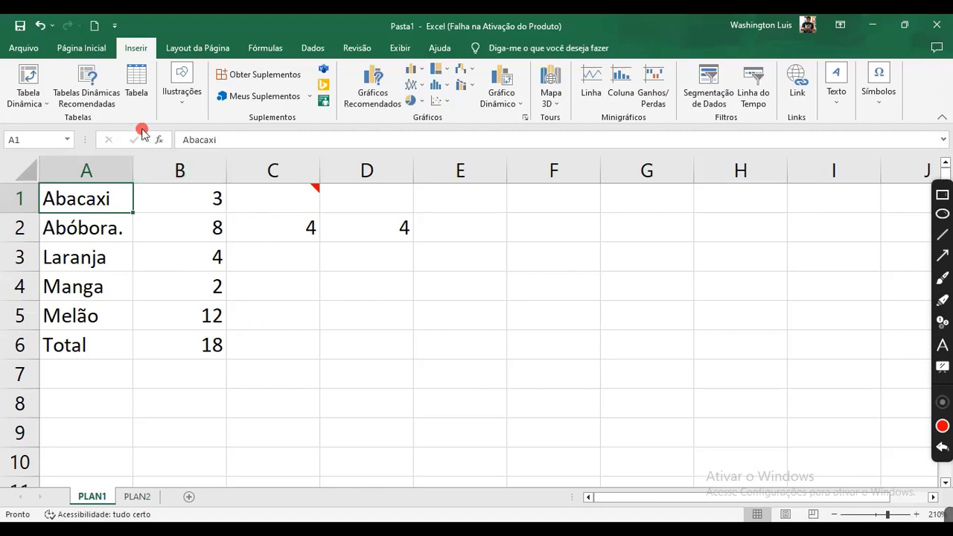
click(98, 101)
Step: Open Ilustrações, then Meus Suplementos to view the empty Office add-ins list
click(179, 92)
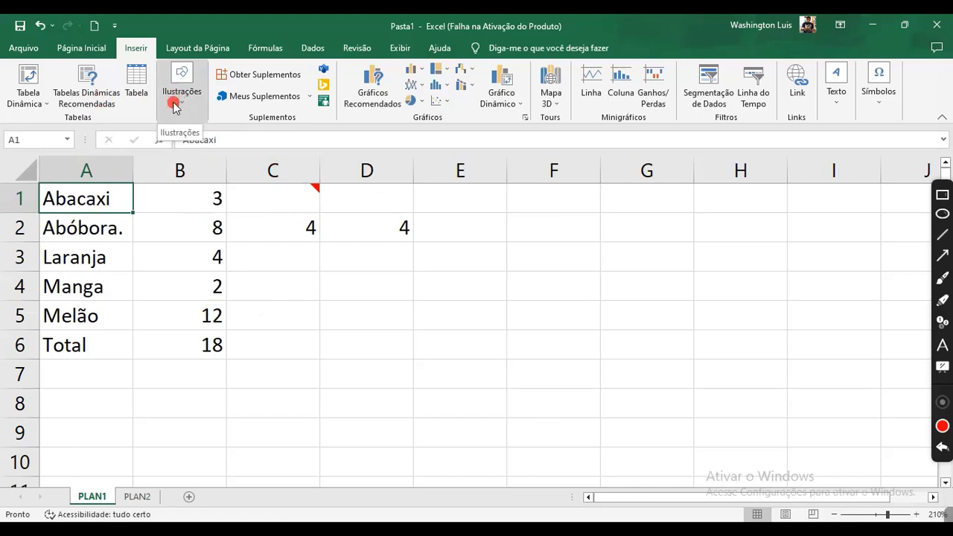
click(176, 107)
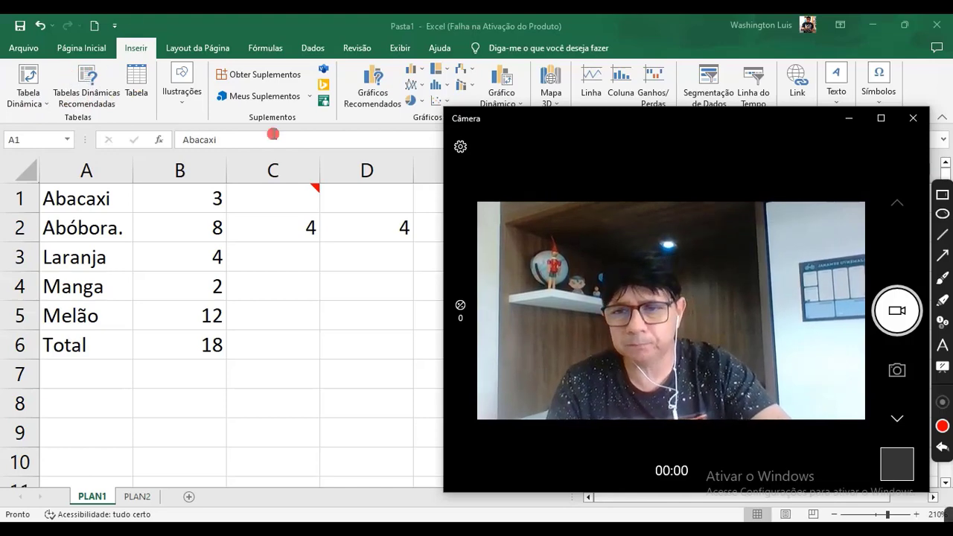
click(268, 117)
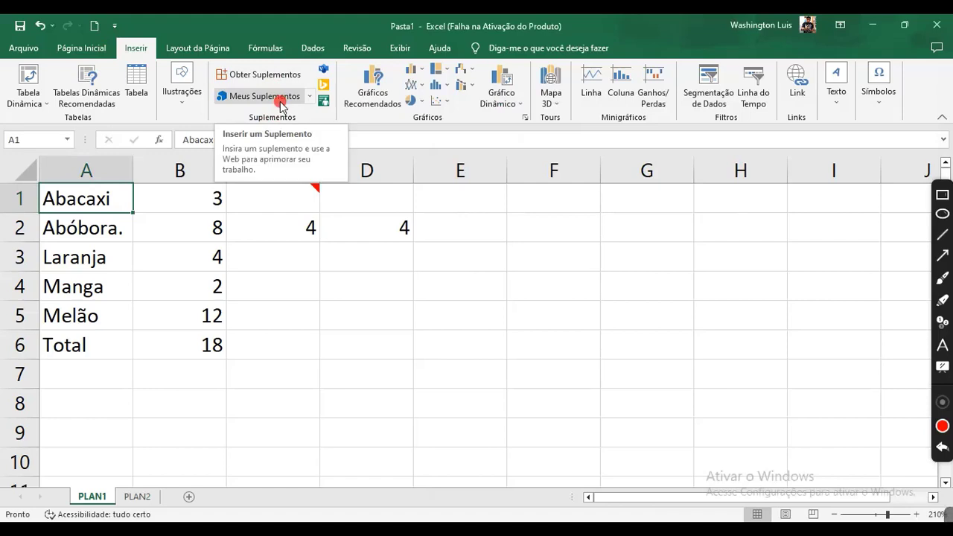
click(265, 96)
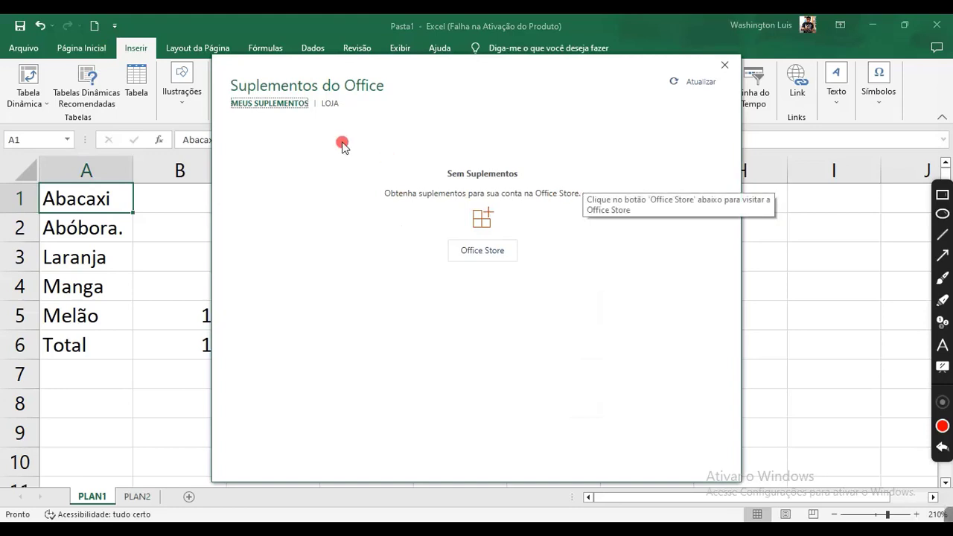
Step: Browse the Store's CRM, Análise de Dados and Produtividade categories, then close the add-ins window
click(329, 103)
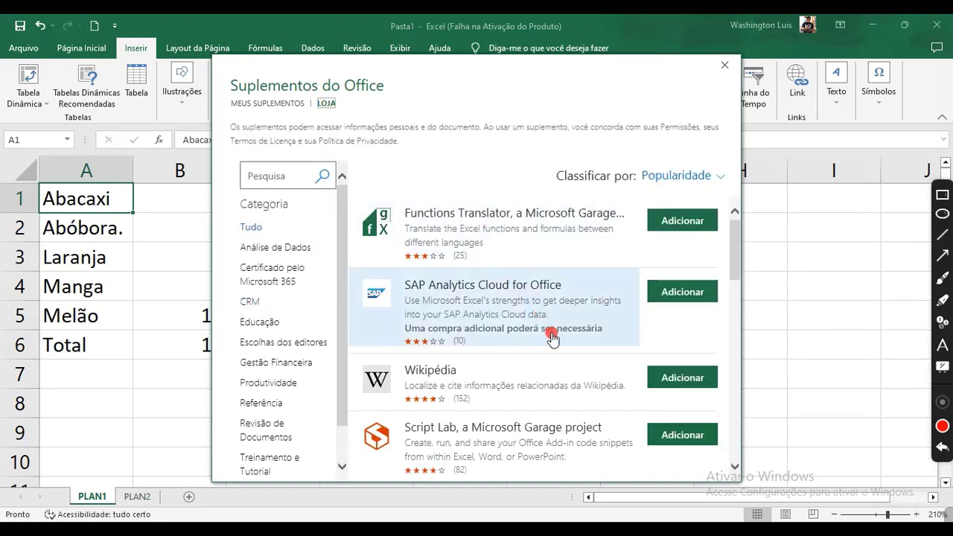
scroll(552, 339, down, 1)
scroll(461, 346, down, 1)
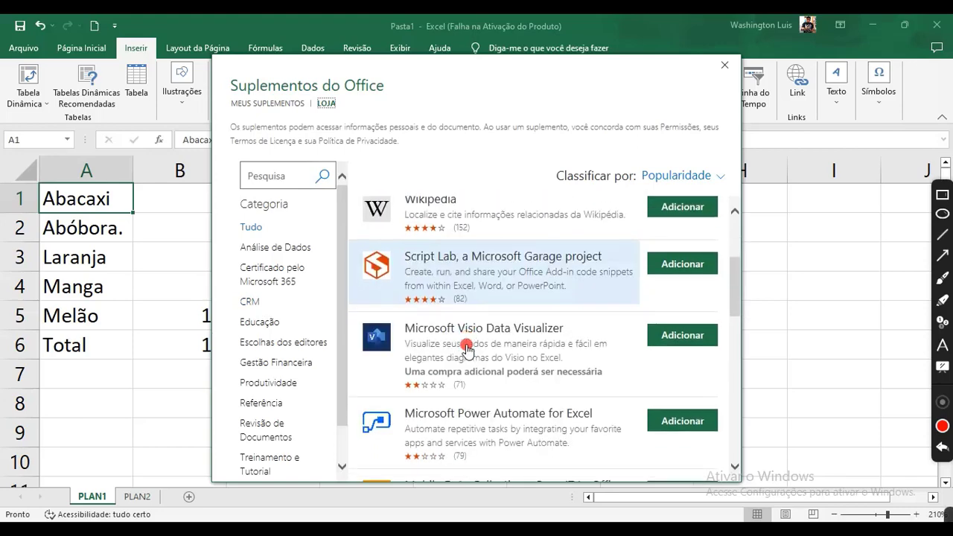
click(254, 304)
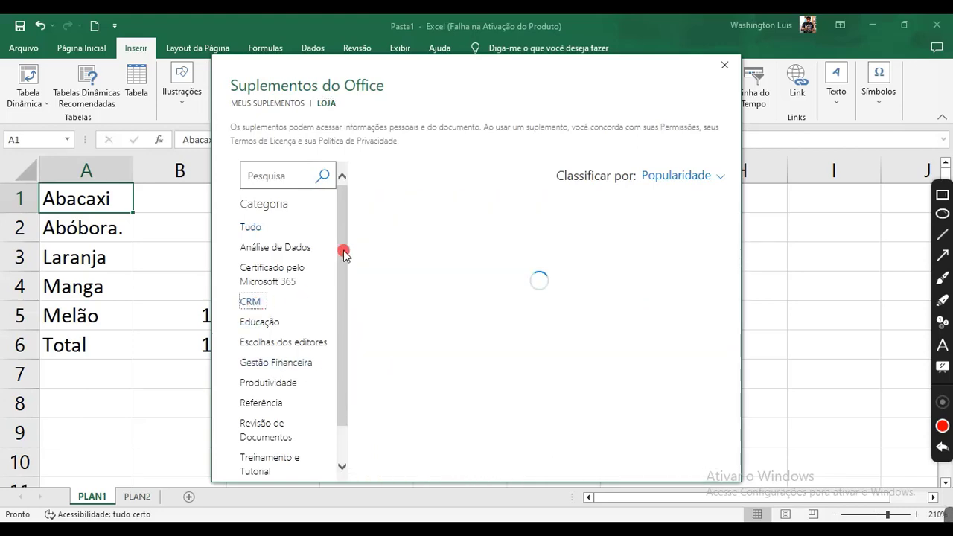
click(301, 250)
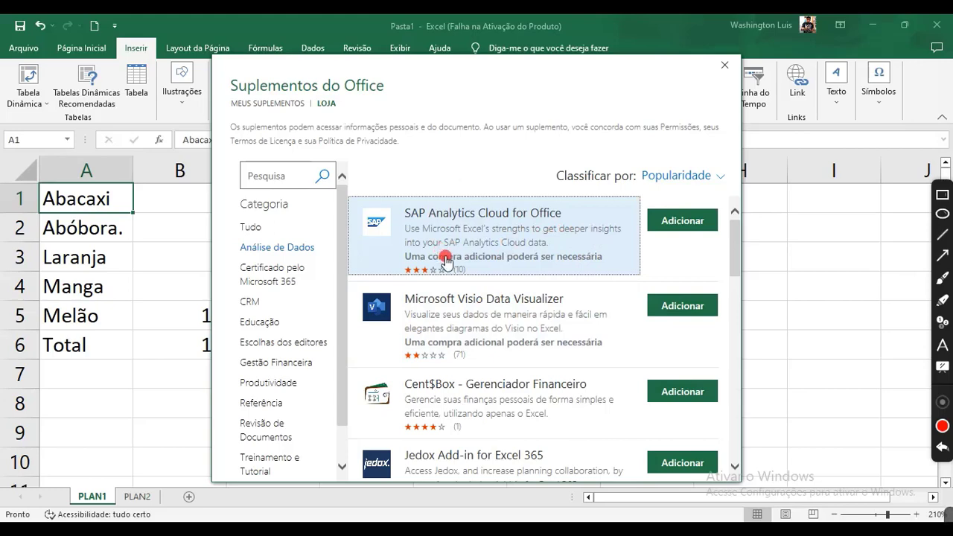
click(272, 388)
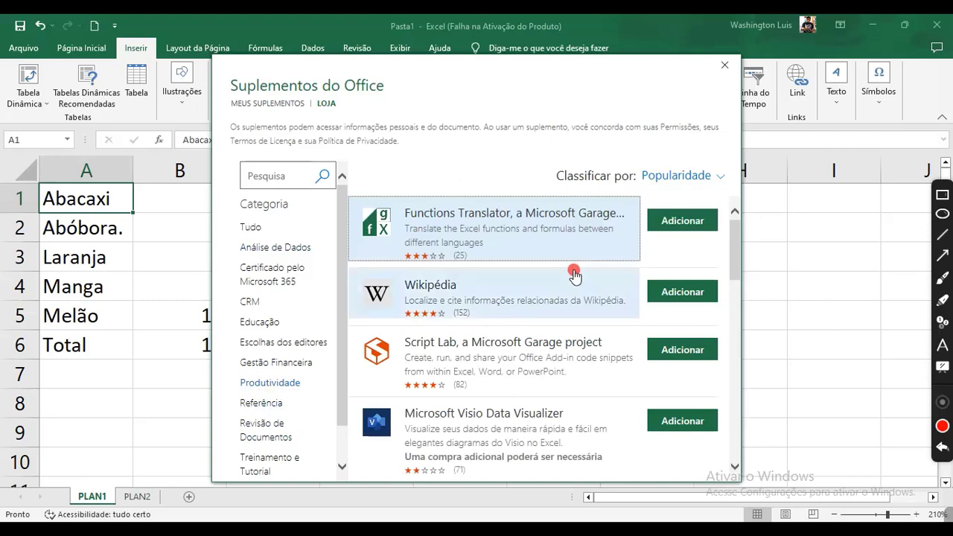
click(725, 67)
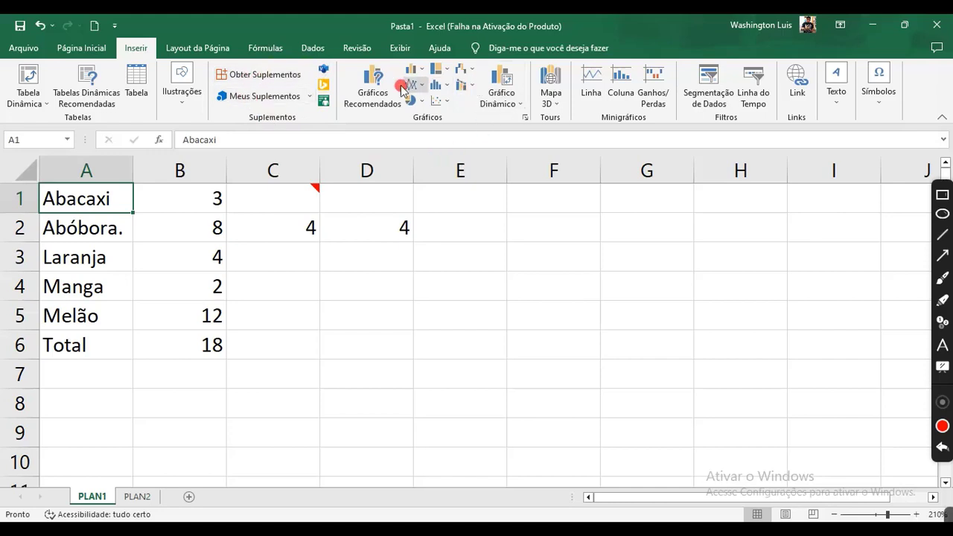
Step: Select A1:D6 and open Gráficos Recomendados on the Todos os Gráficos tab
drag(63, 197, 370, 351)
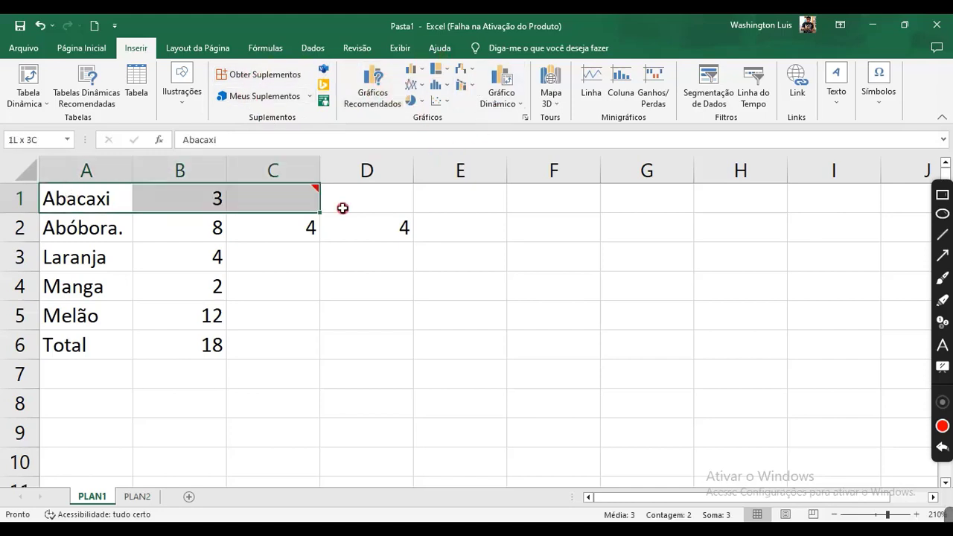
click(381, 96)
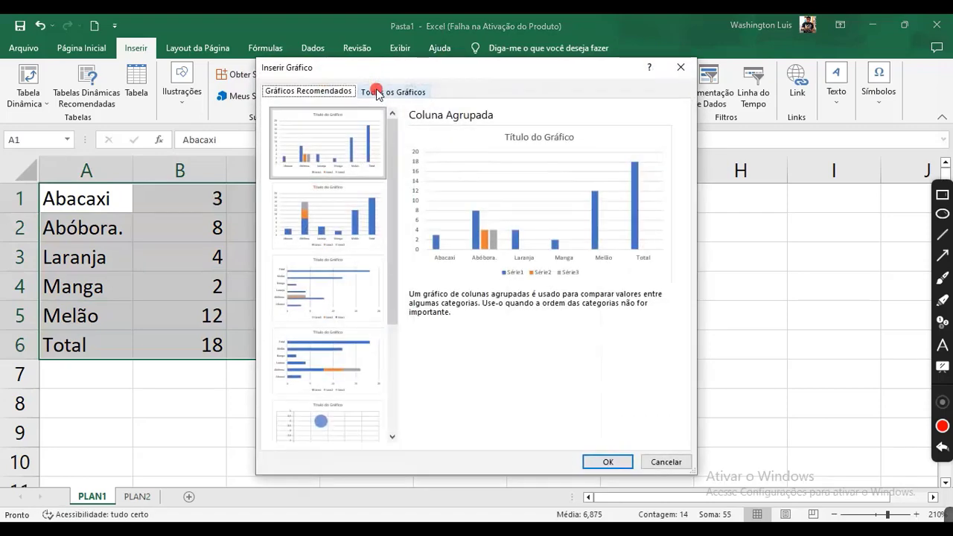
drag(380, 70, 455, 67)
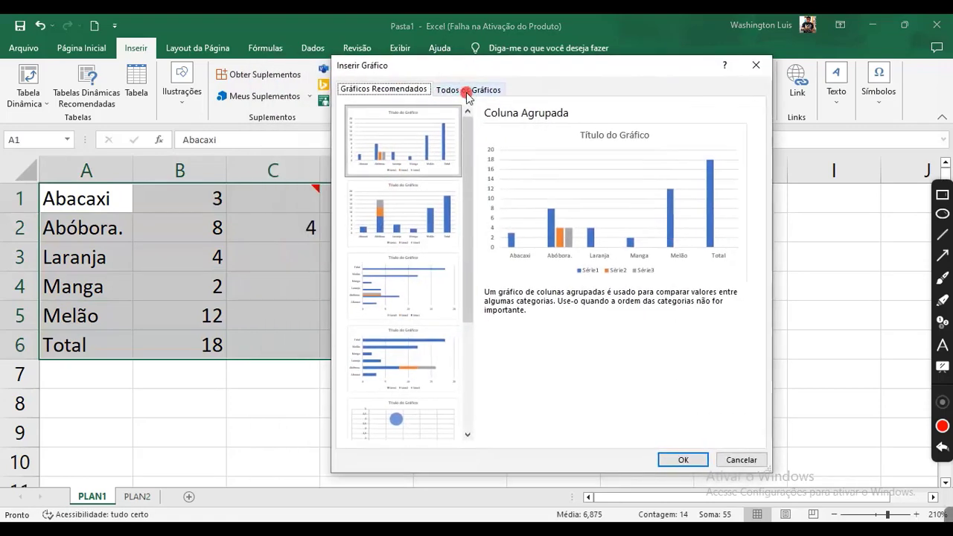
click(468, 91)
drag(441, 67, 374, 65)
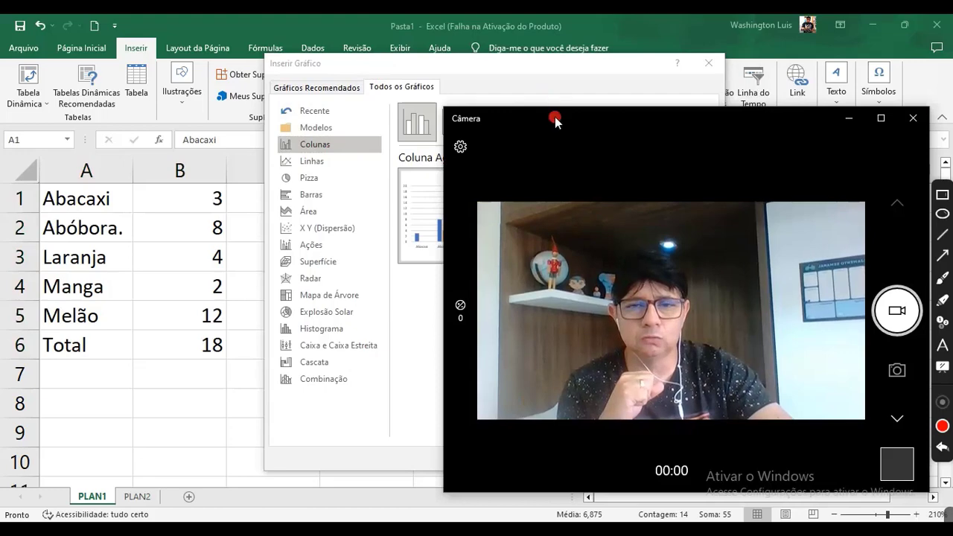
drag(558, 119, 555, 34)
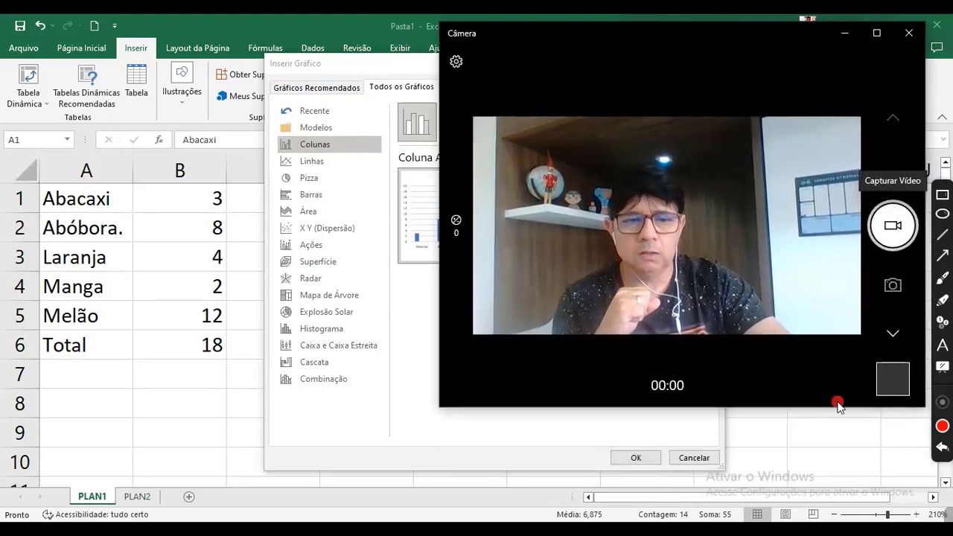
drag(919, 450, 951, 510)
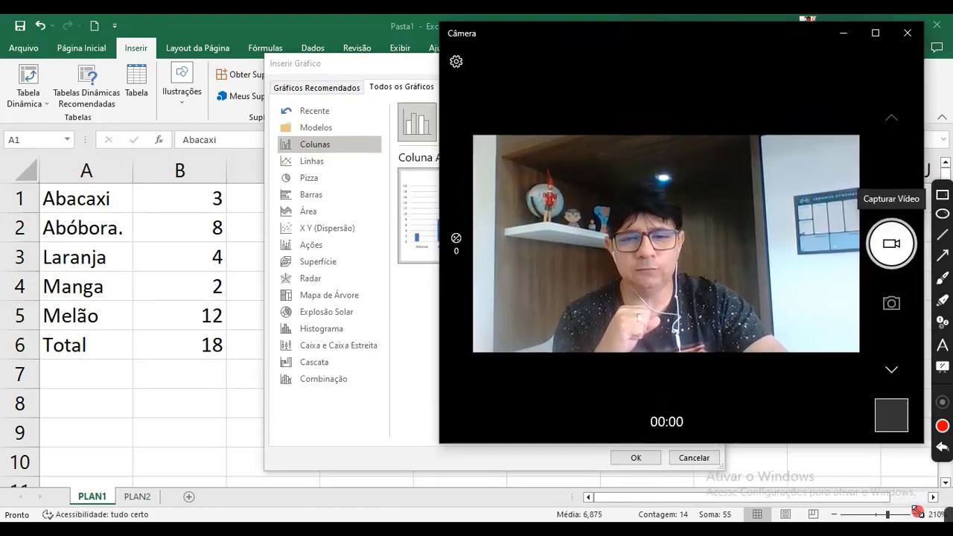
drag(553, 34, 592, 39)
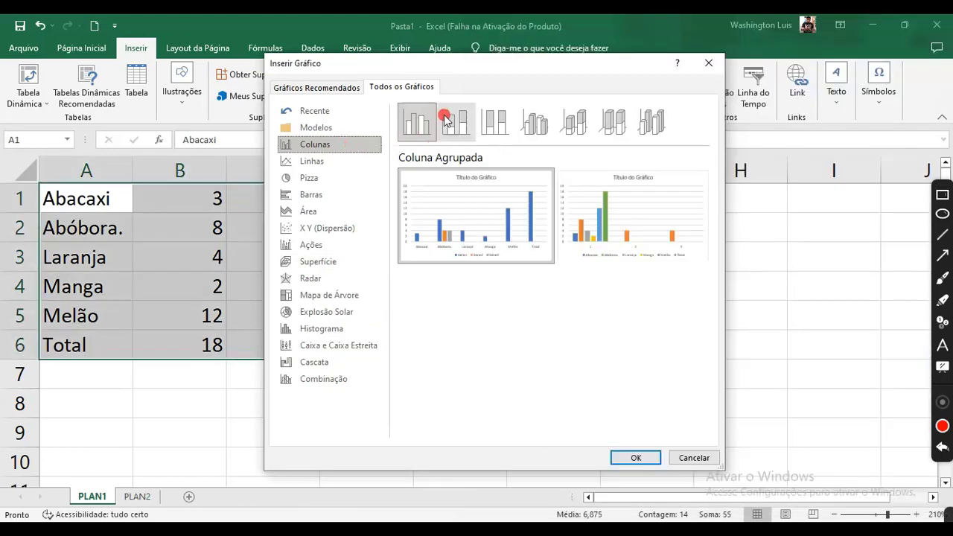
drag(474, 63, 412, 100)
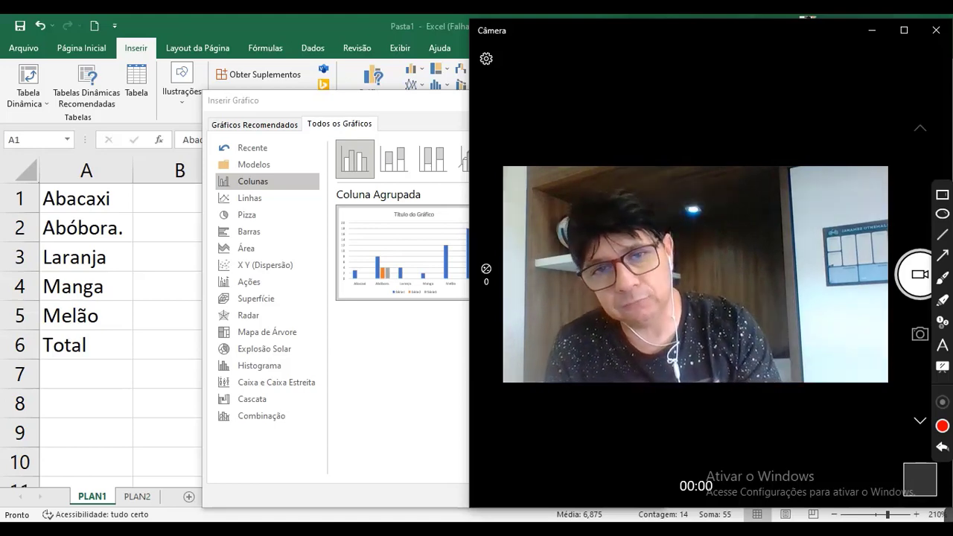
Step: Preview the 100% stacked and 3D clustered column charts, briefly checking line charts
click(338, 409)
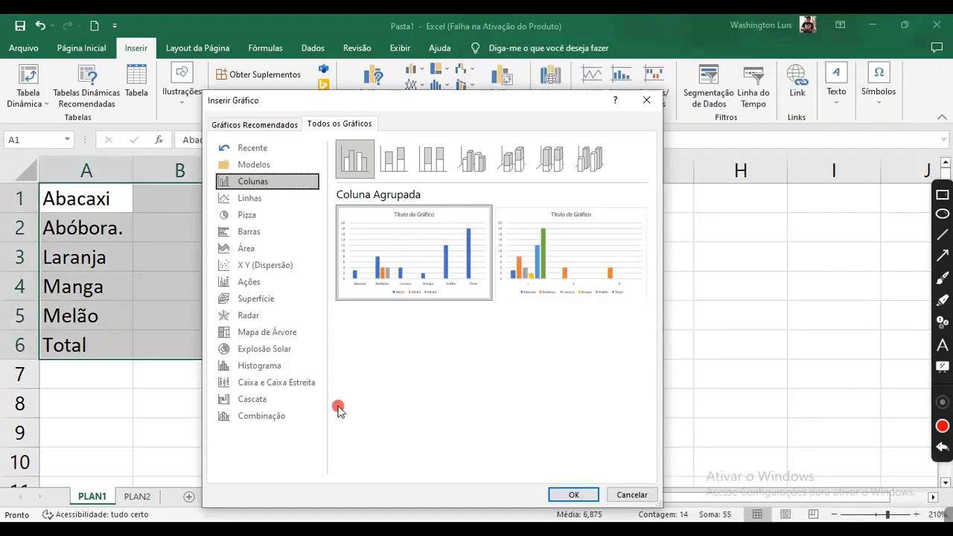
click(429, 158)
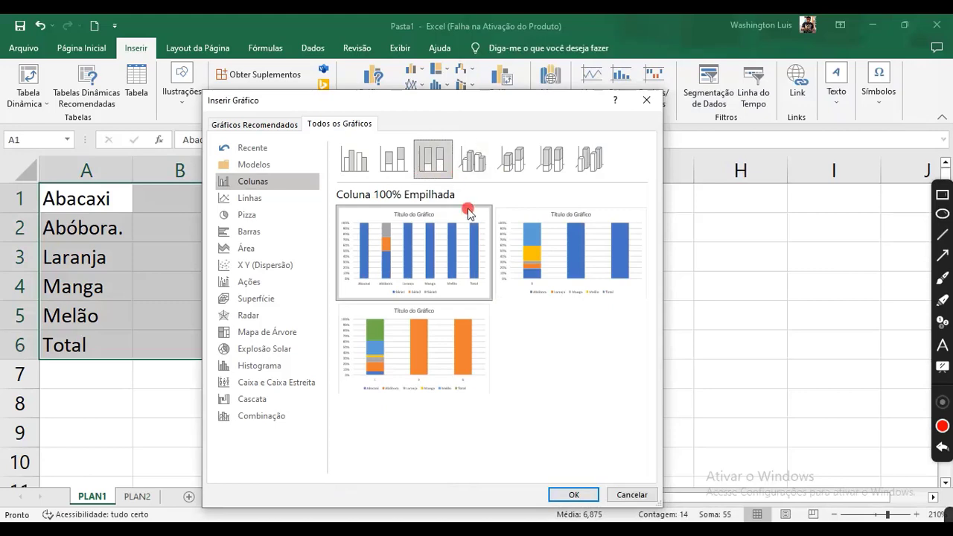
mouse_move(438, 376)
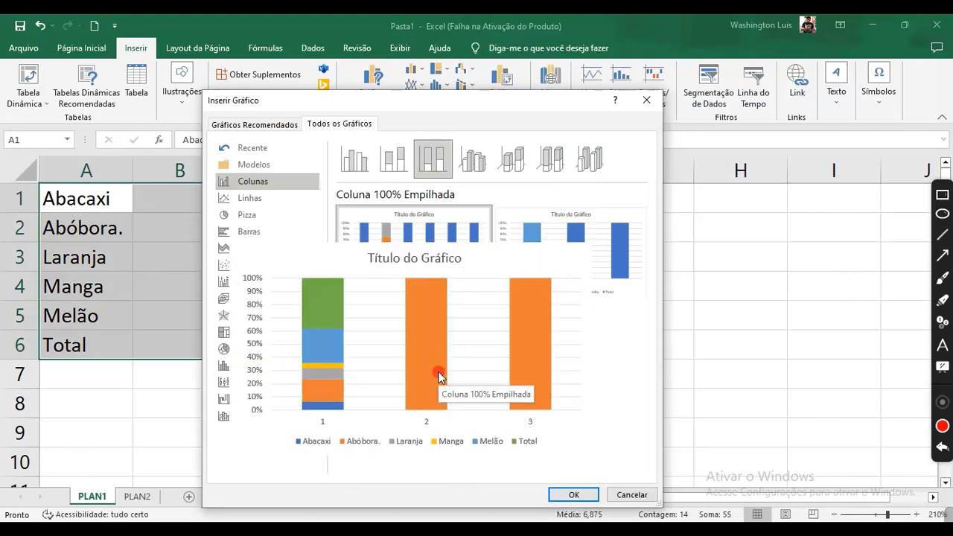
click(470, 168)
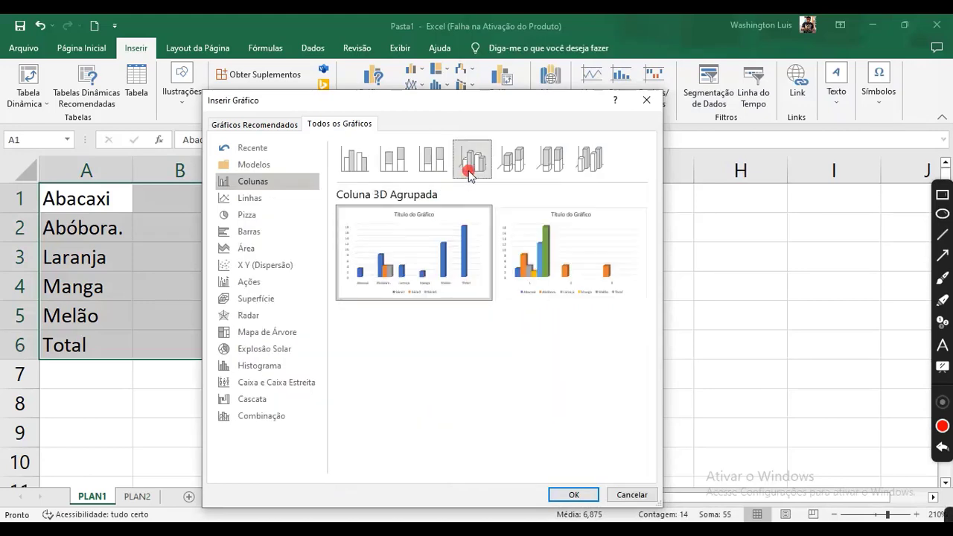
mouse_move(553, 289)
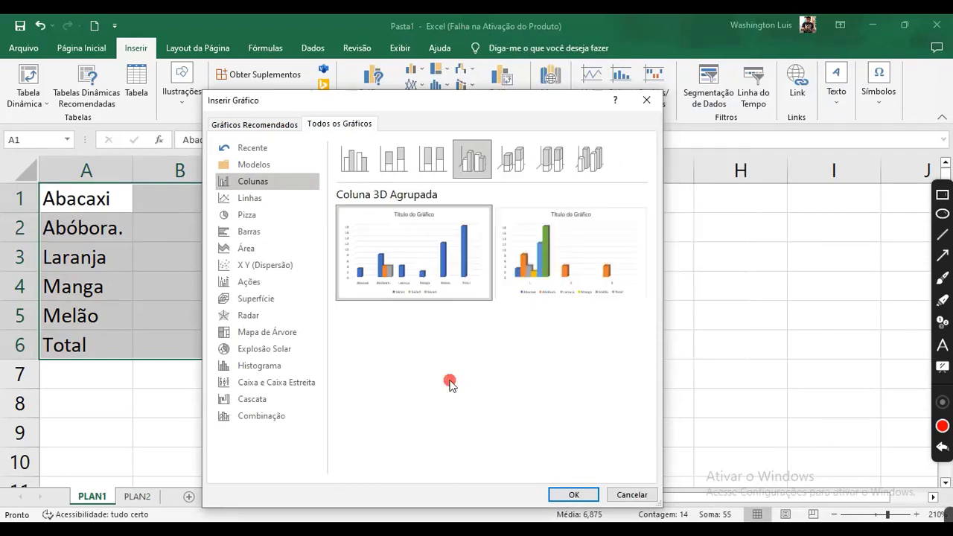
click(222, 197)
click(254, 182)
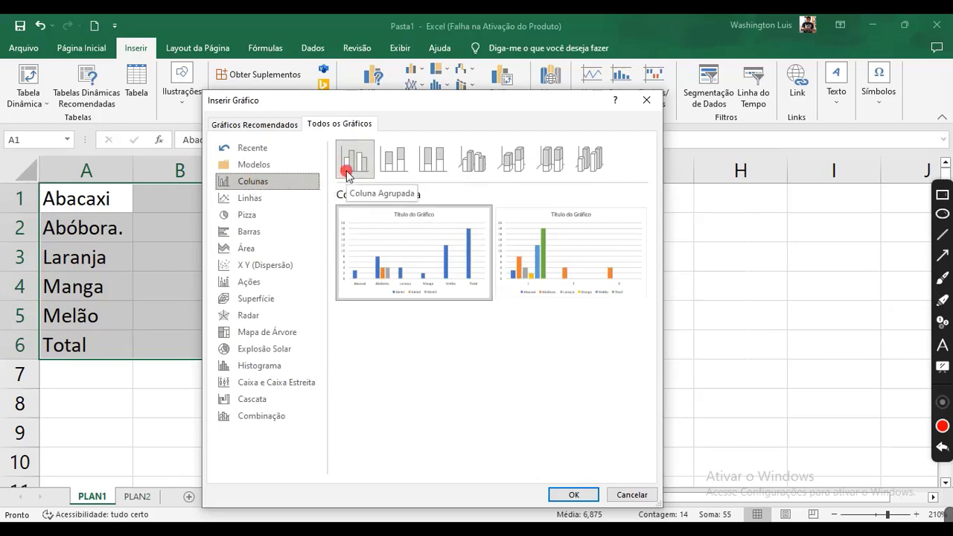
Step: Cycle through the stacked, 100% stacked and 3D column subtypes, ending on Linhas
click(394, 170)
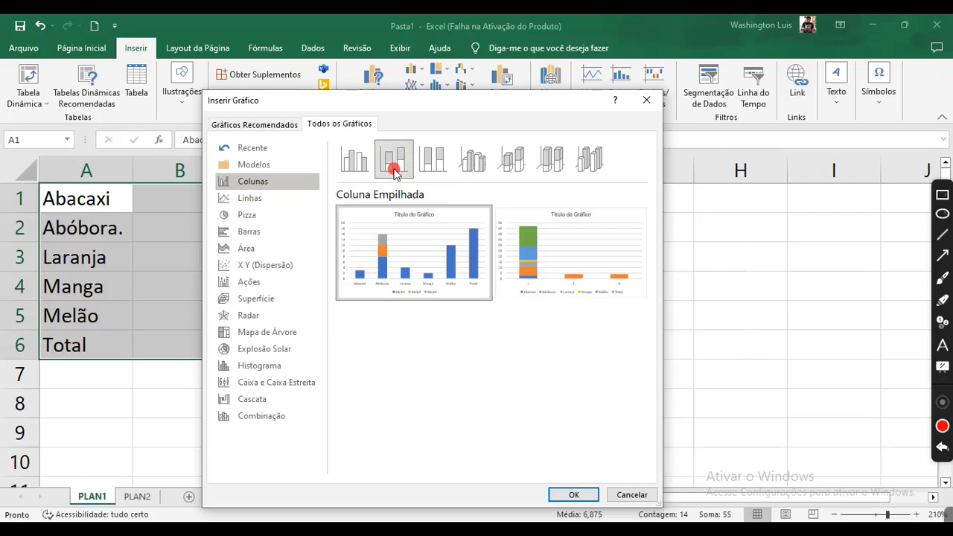
click(435, 173)
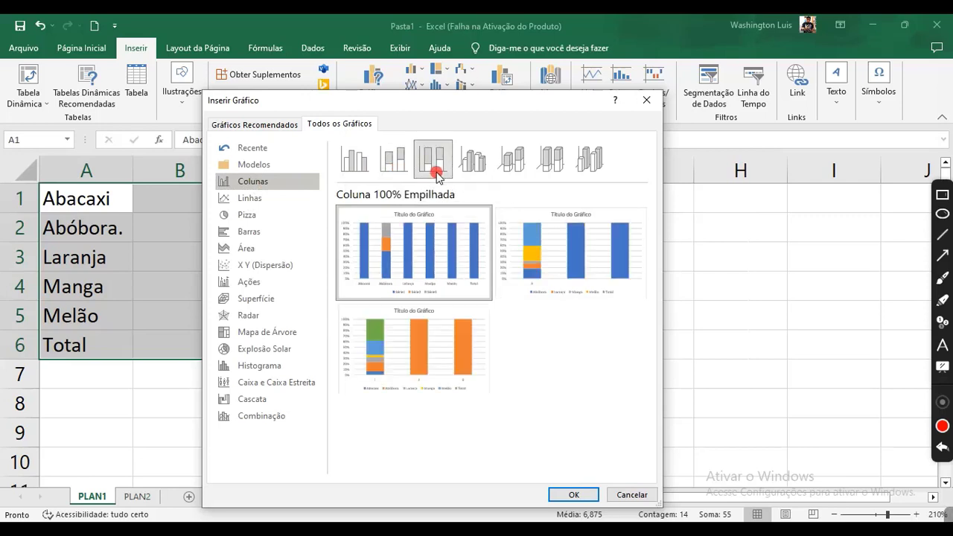
click(463, 174)
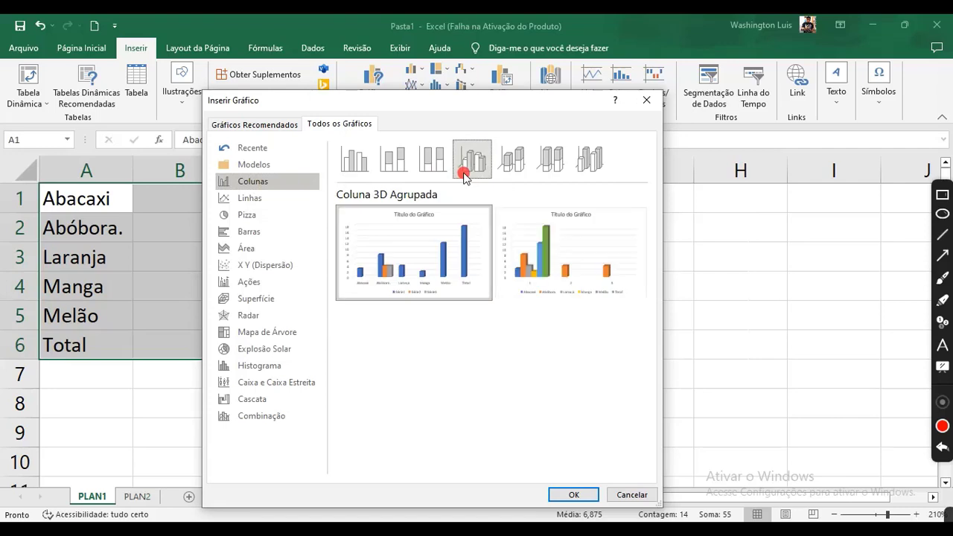
click(526, 174)
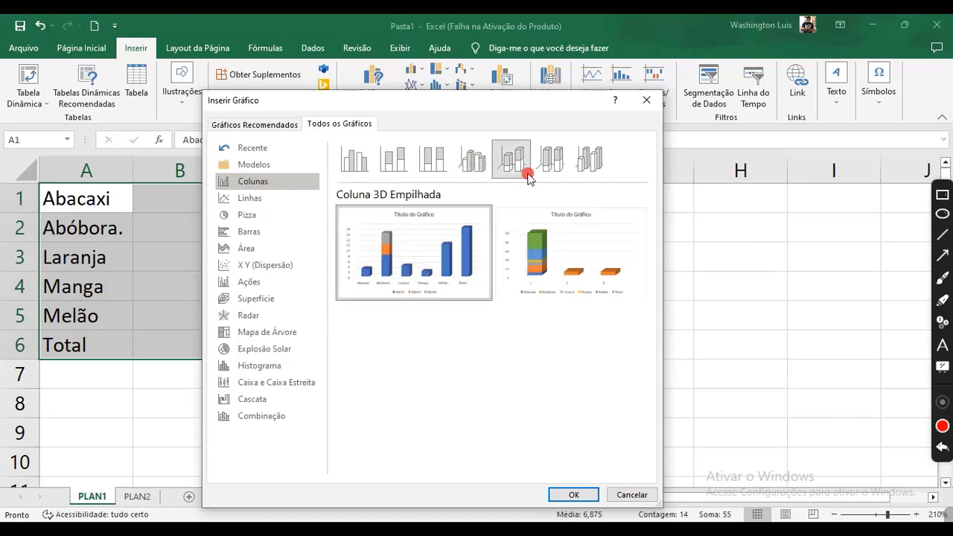
click(550, 175)
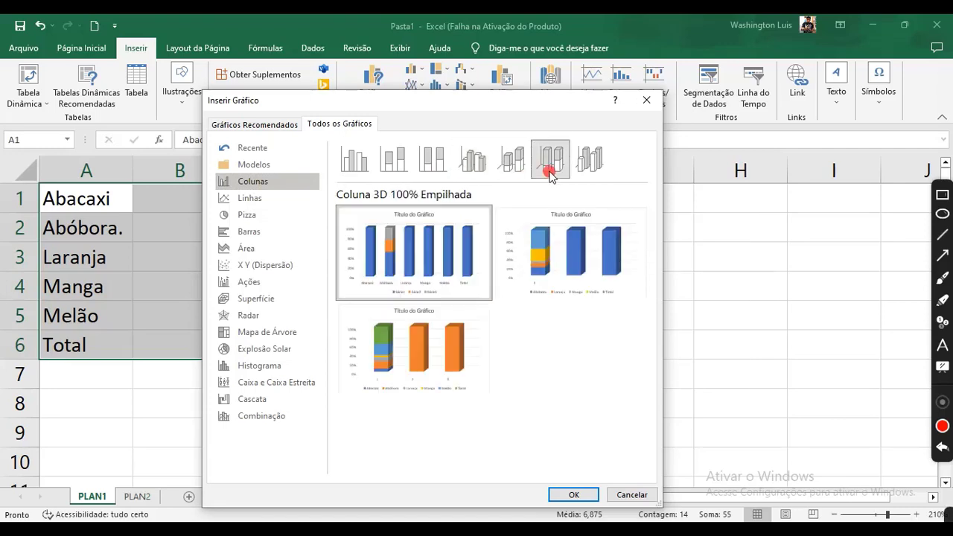
click(600, 172)
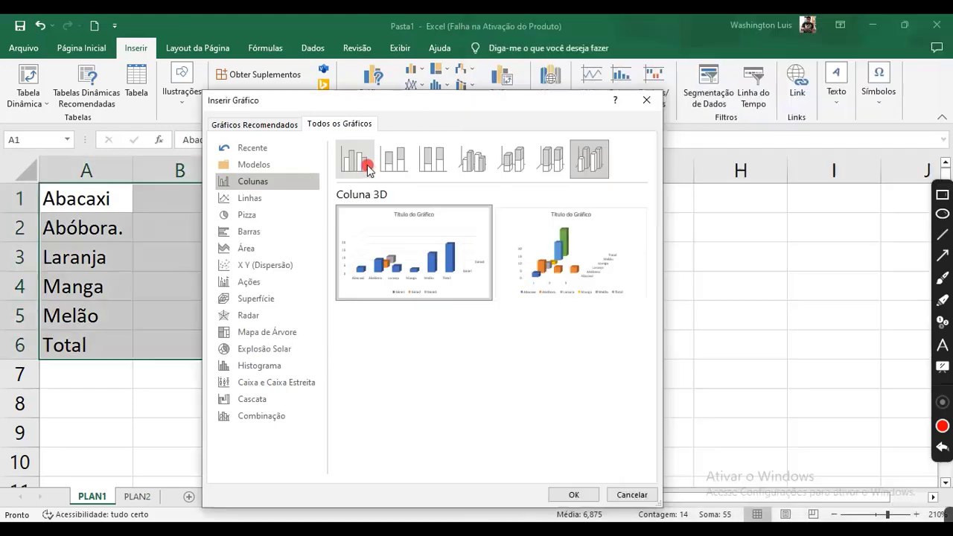
click(367, 166)
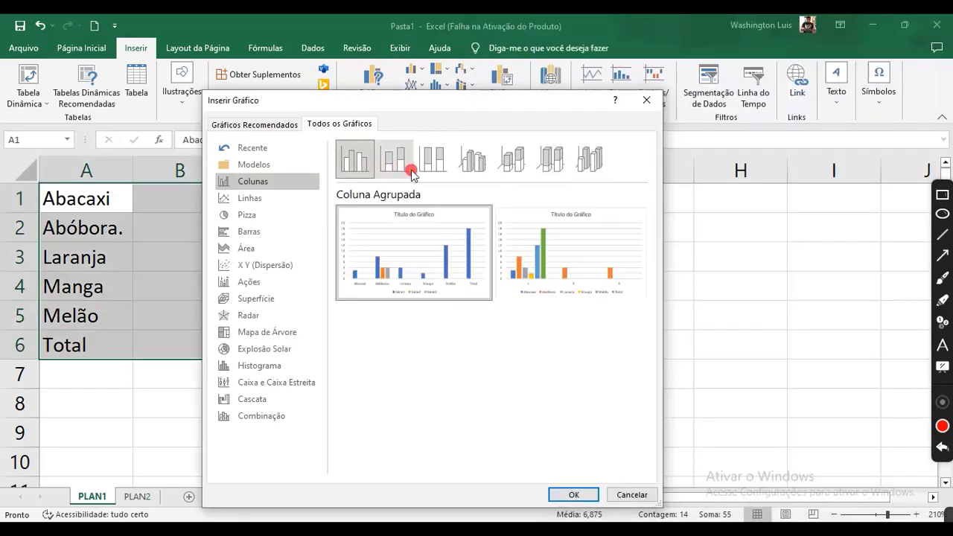
click(413, 170)
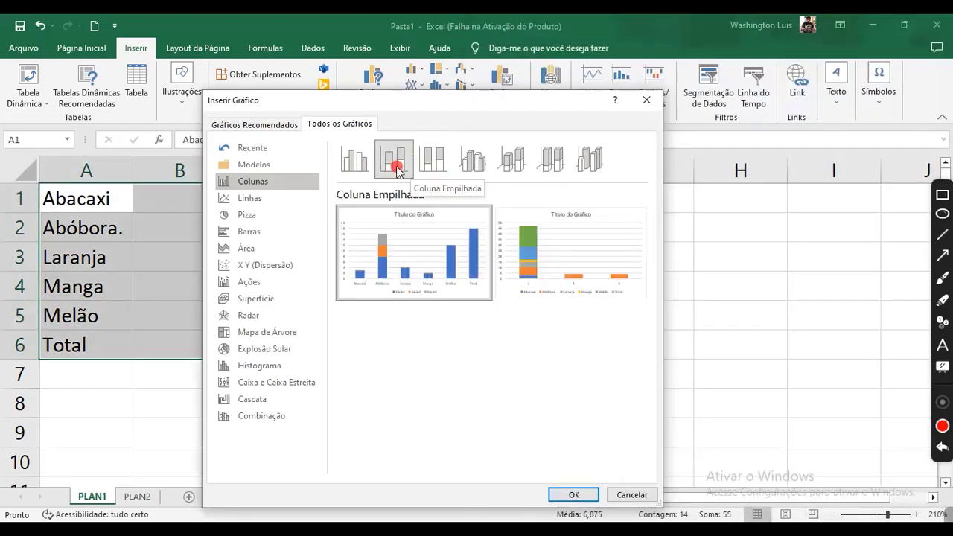
click(435, 155)
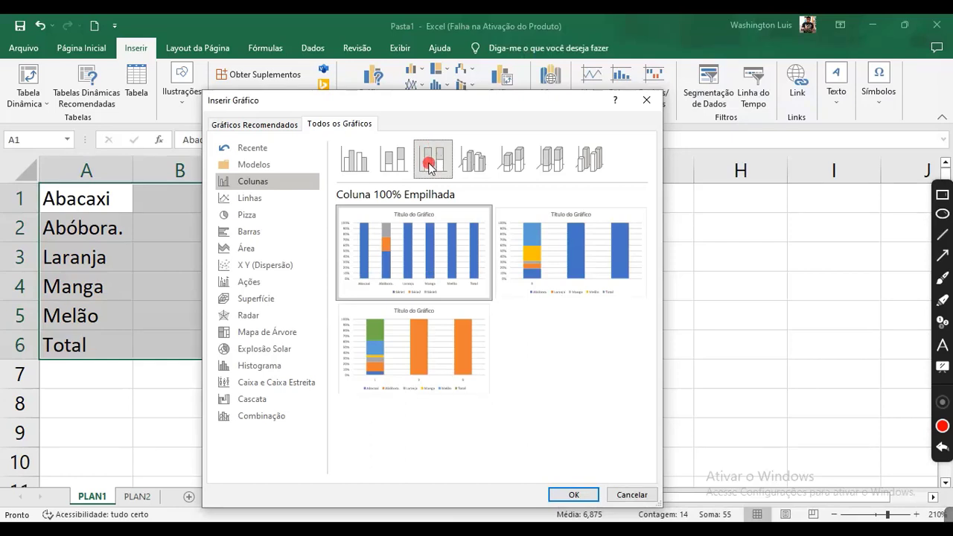
click(472, 174)
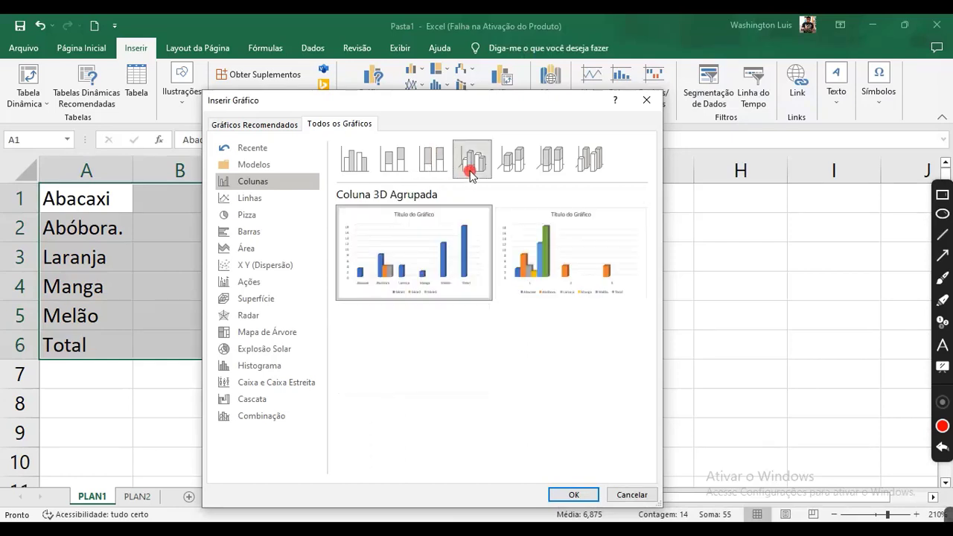
click(279, 201)
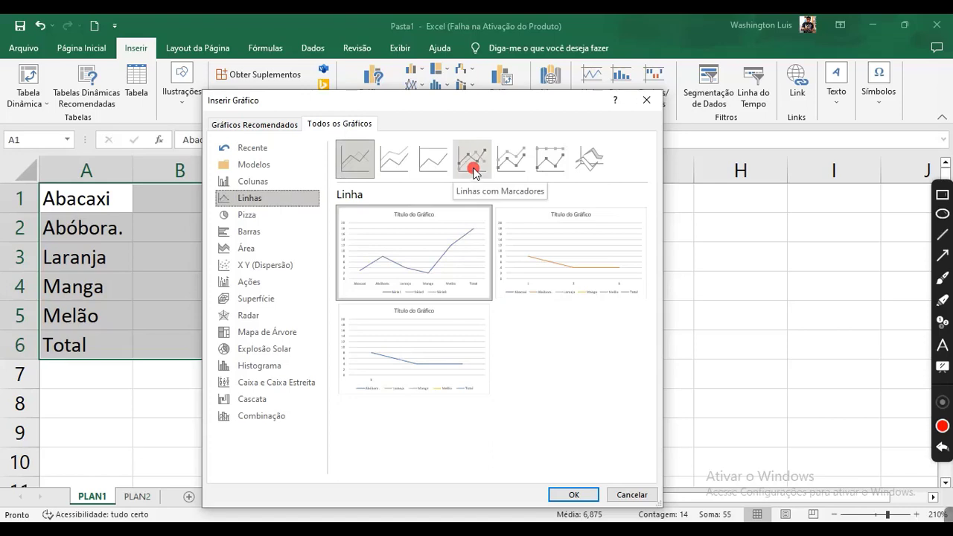
Step: Preview the Pizza 3D, Pizza de Pizza, Barra de Pizza and Rosca chart subtypes
click(511, 161)
click(242, 230)
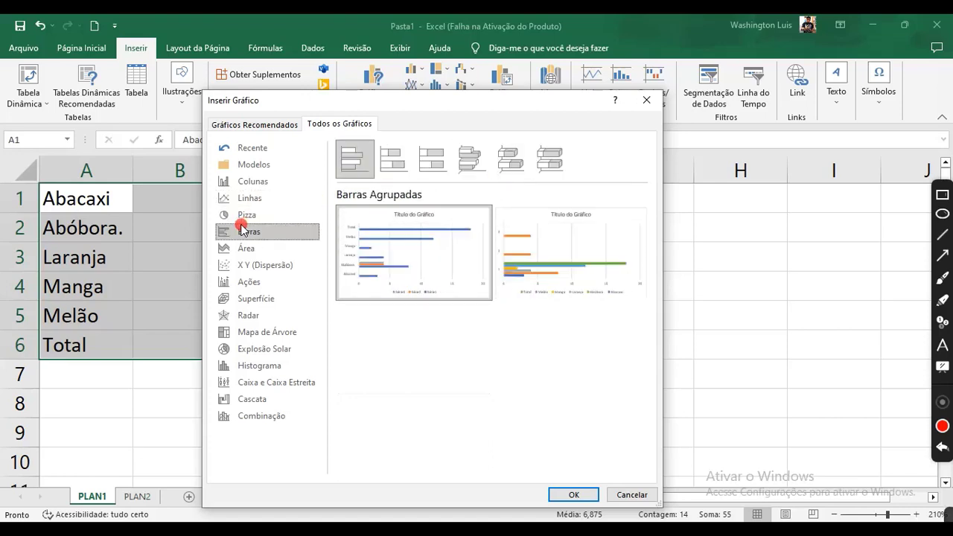
click(253, 215)
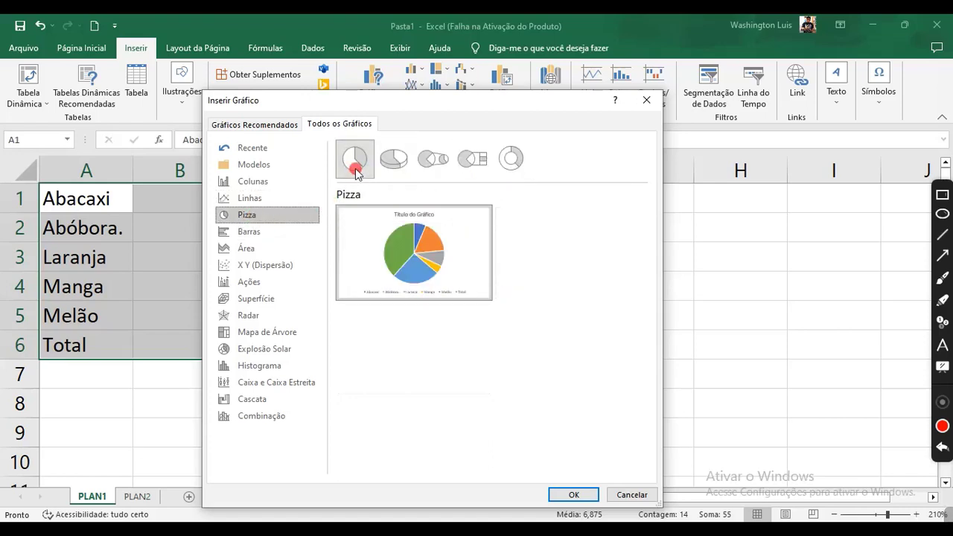
click(406, 167)
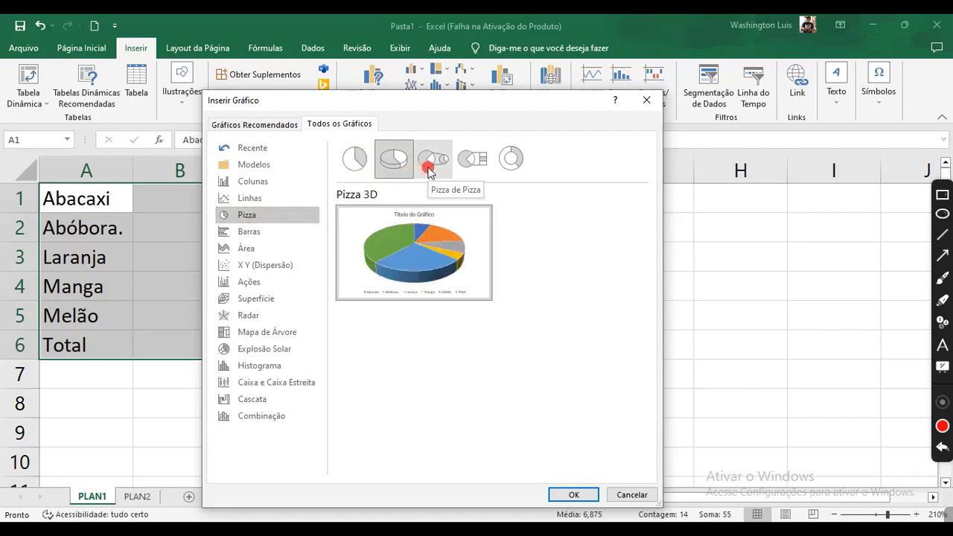
click(430, 171)
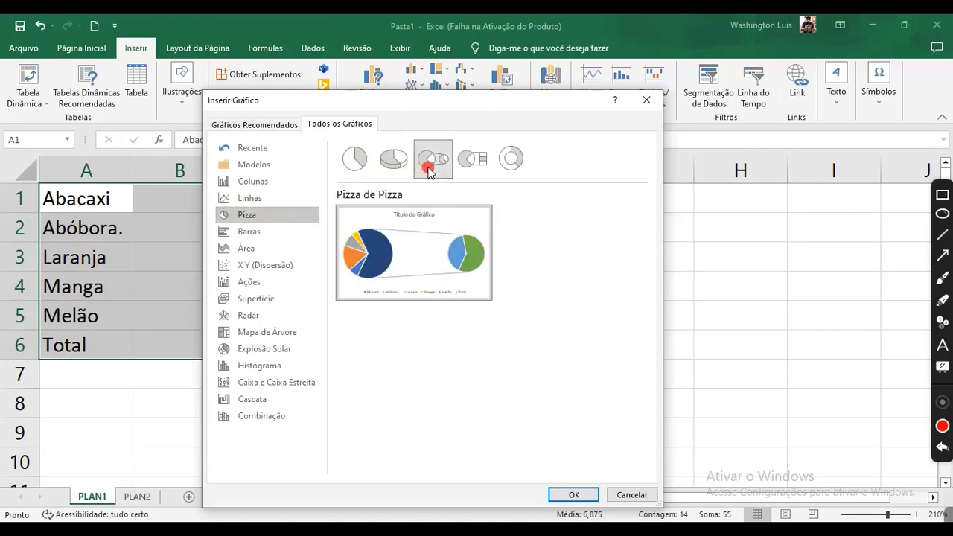
click(467, 176)
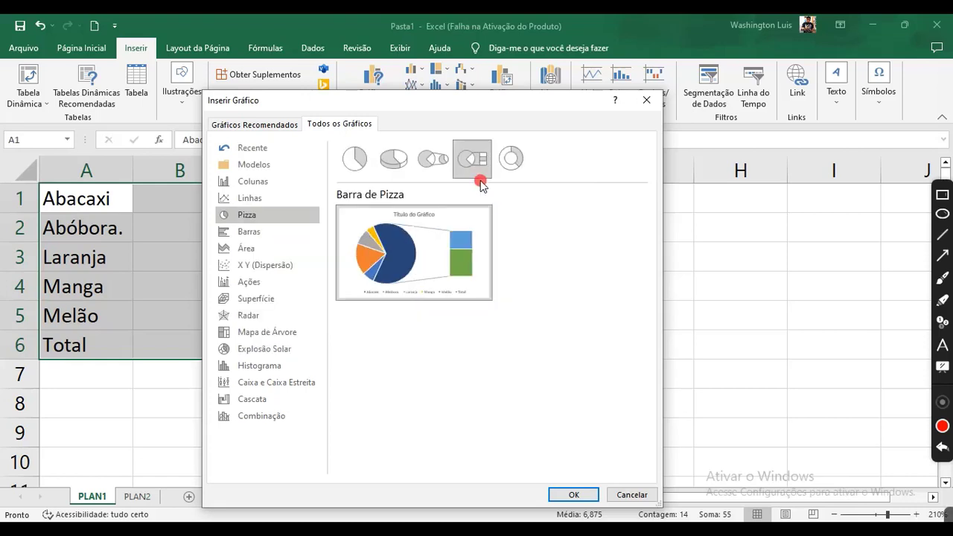
click(511, 156)
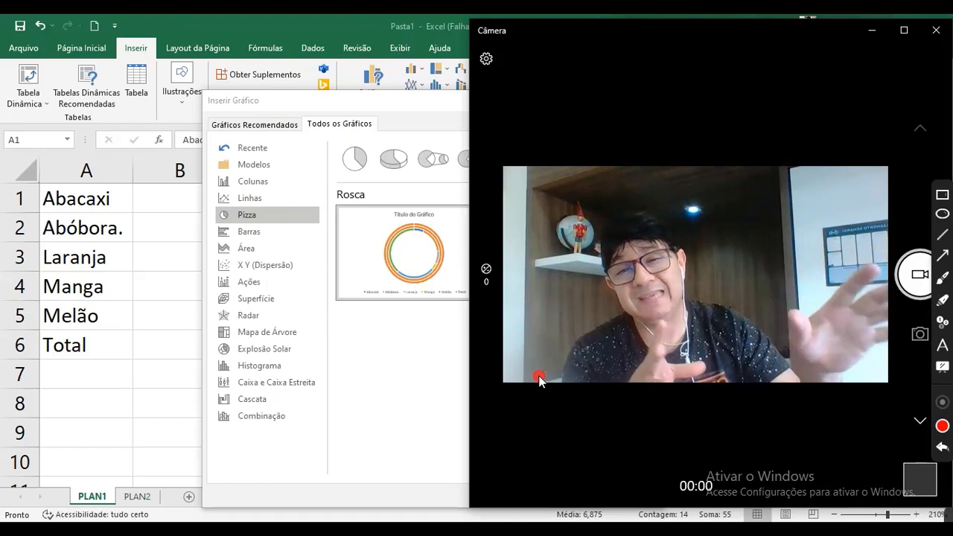
click(279, 223)
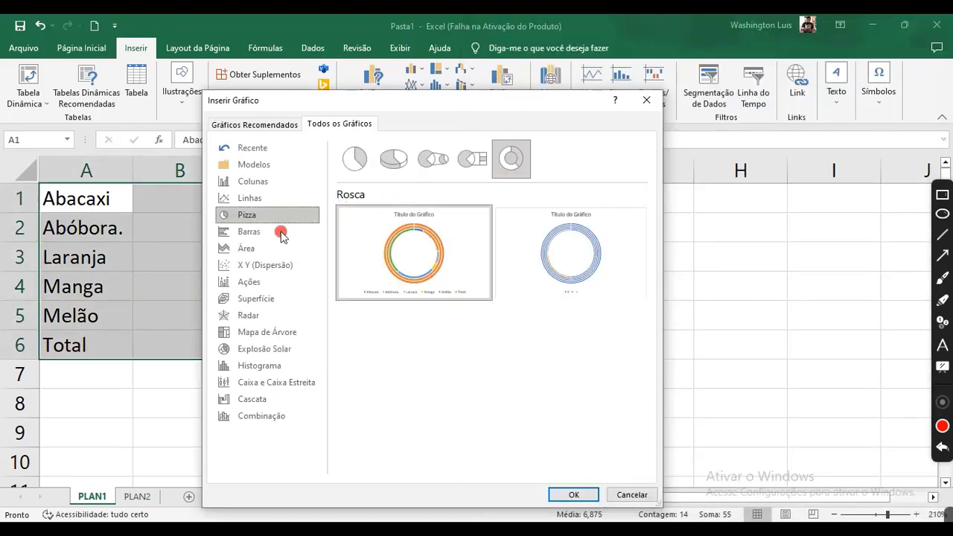
Step: Preview the Barras stacked, 100% stacked and 3D bar chart subtypes
click(265, 232)
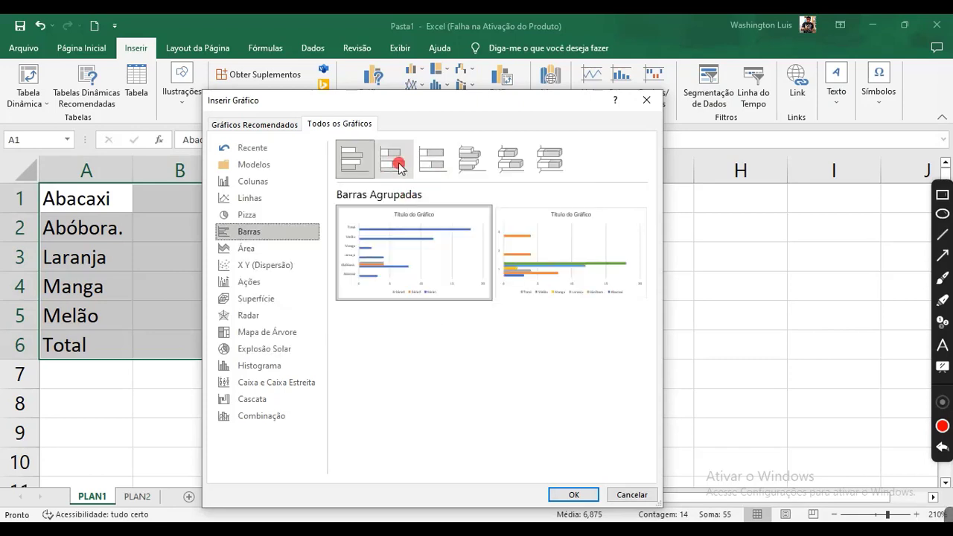
click(395, 160)
click(440, 163)
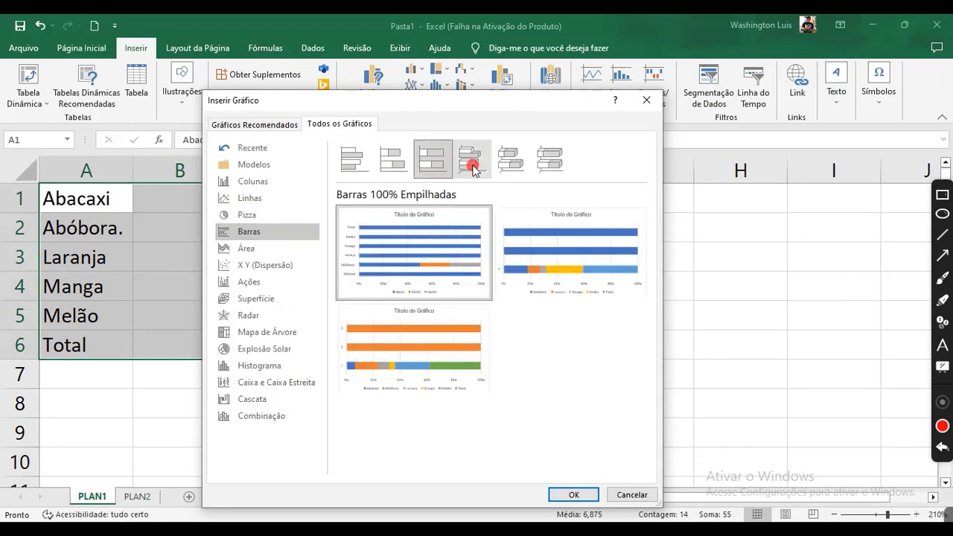
click(471, 159)
click(511, 158)
click(550, 158)
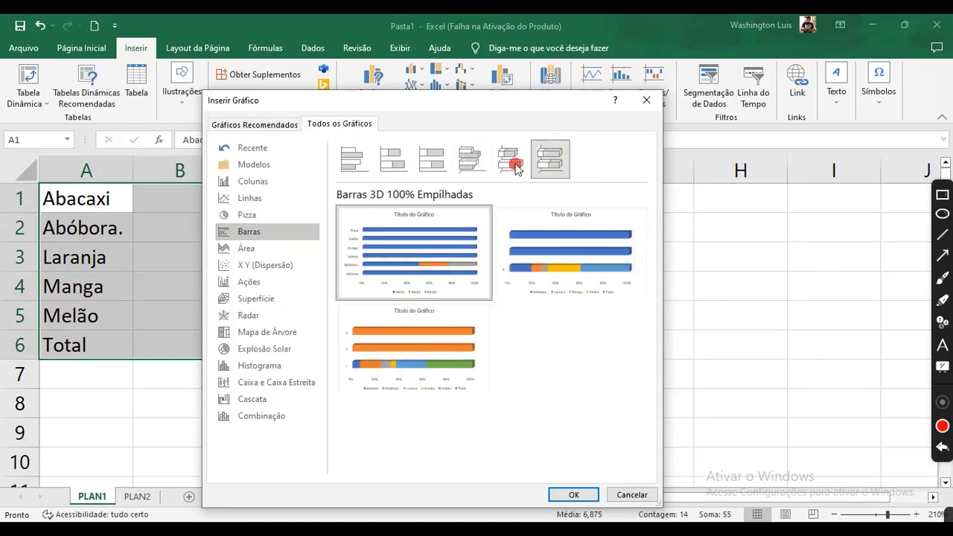
Step: Revisit the stacked and 3D bar previews, then return to the Colunas category
click(452, 171)
click(474, 161)
click(524, 163)
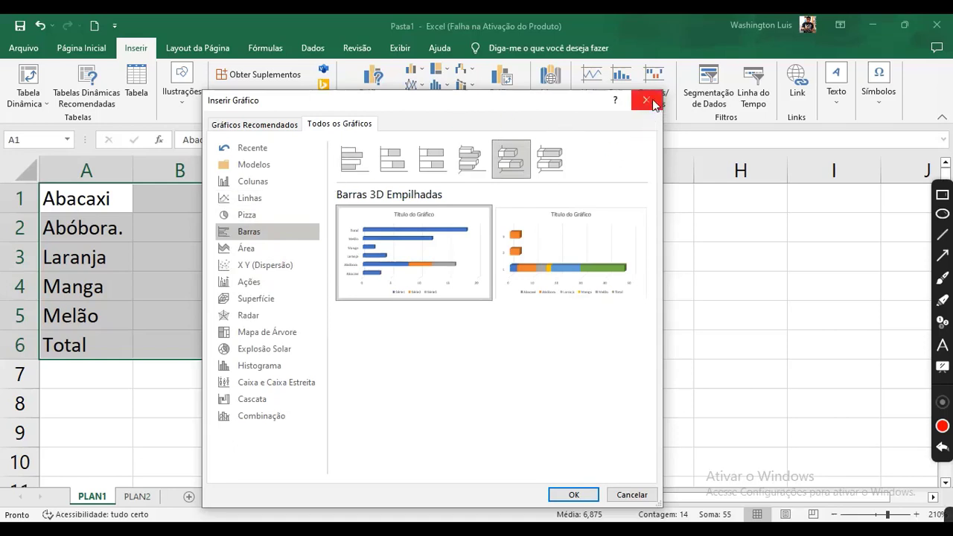
click(394, 159)
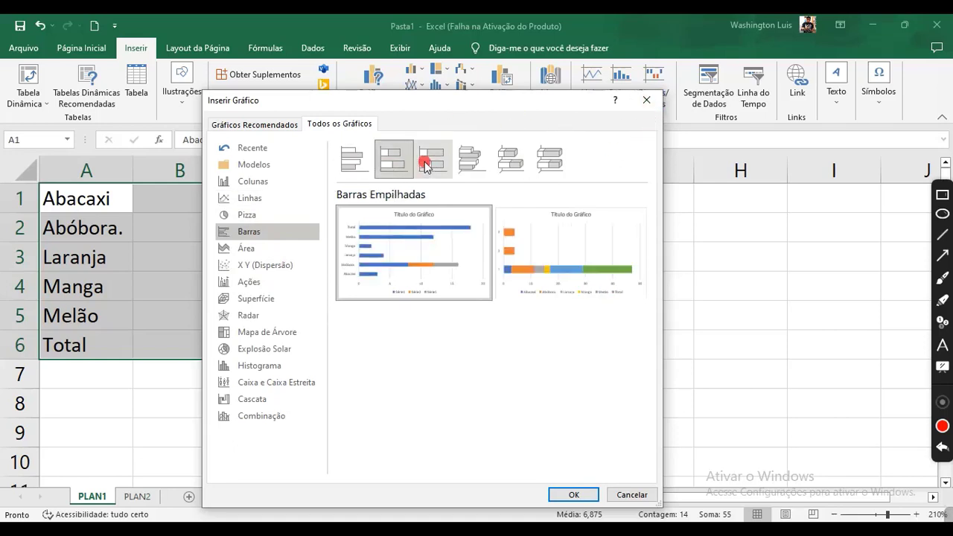
click(426, 166)
click(251, 197)
click(250, 181)
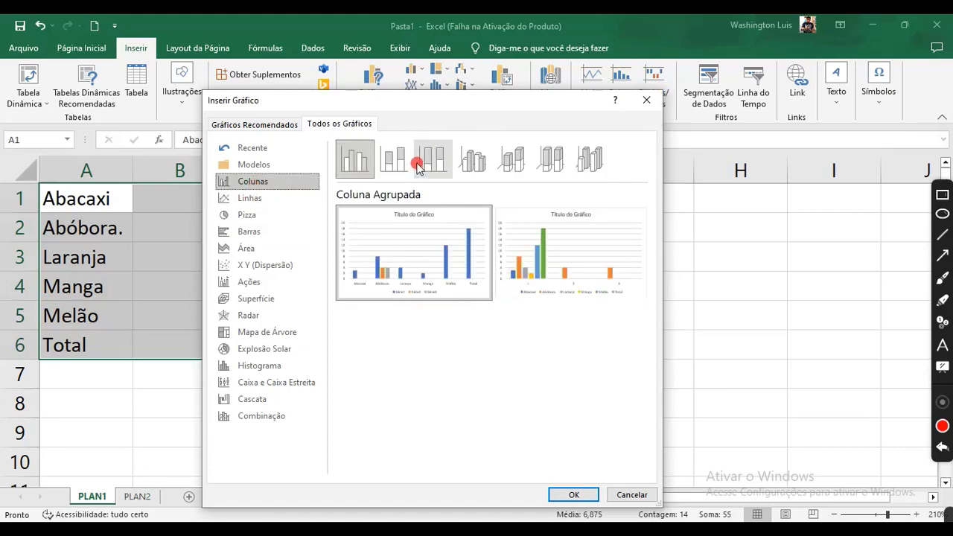
Step: Insert a Coluna 100% Empilhada chart, shrink it and move it to columns E–I
double_click(417, 166)
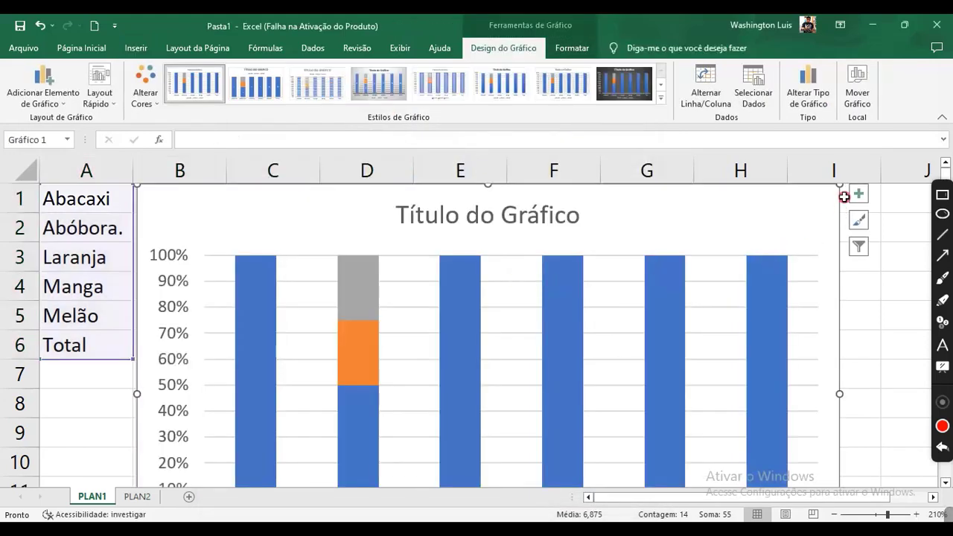
drag(840, 185, 558, 334)
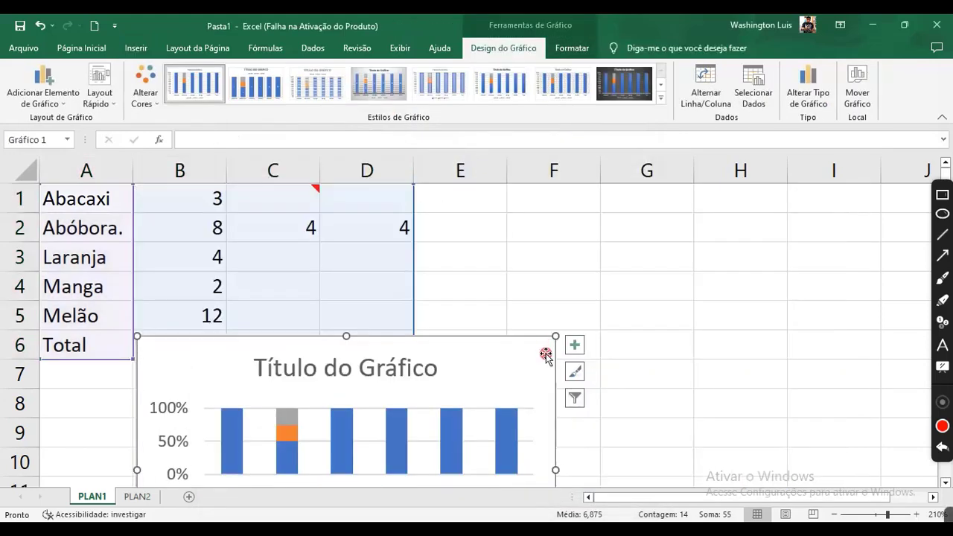
mouse_move(448, 366)
mouse_down()
mouse_move(777, 216)
mouse_move(764, 216)
mouse_up()
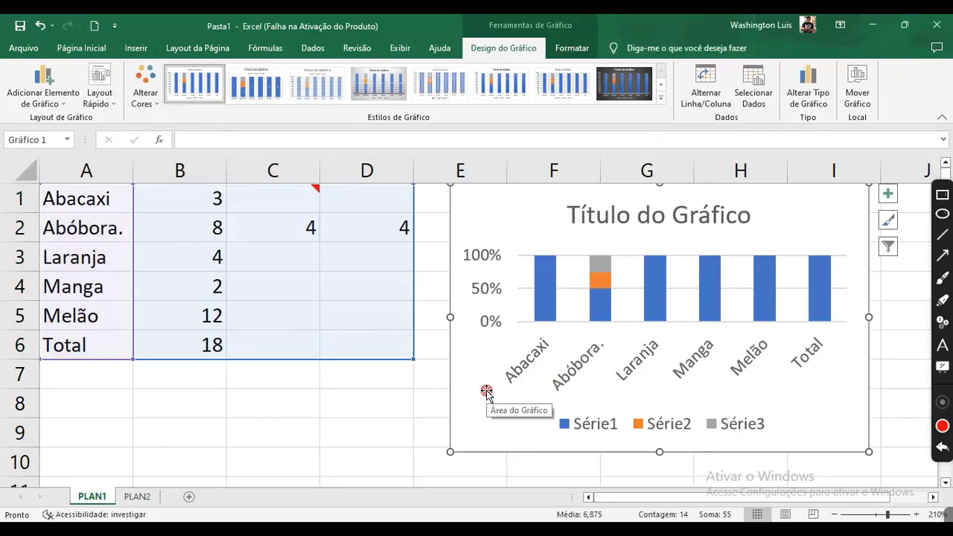
click(415, 408)
click(569, 272)
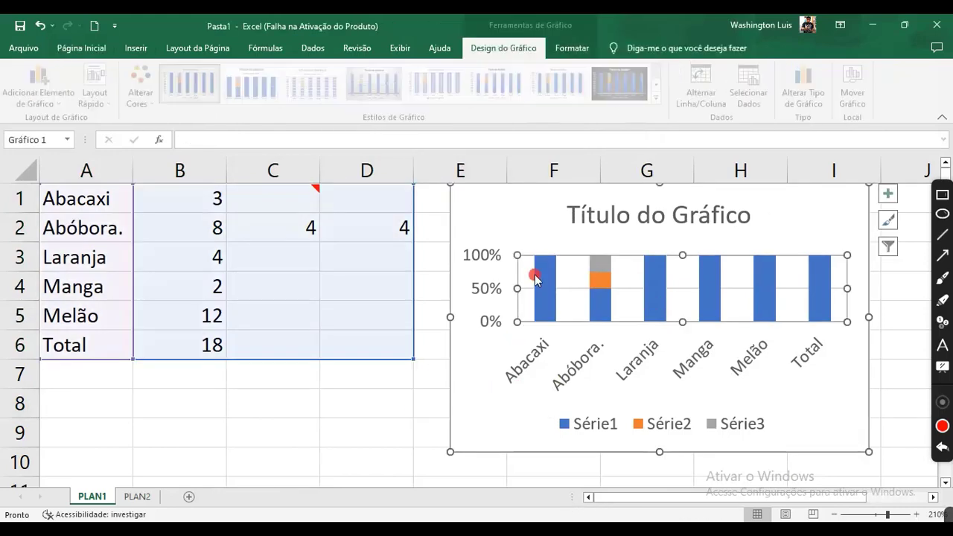
mouse_move(545, 268)
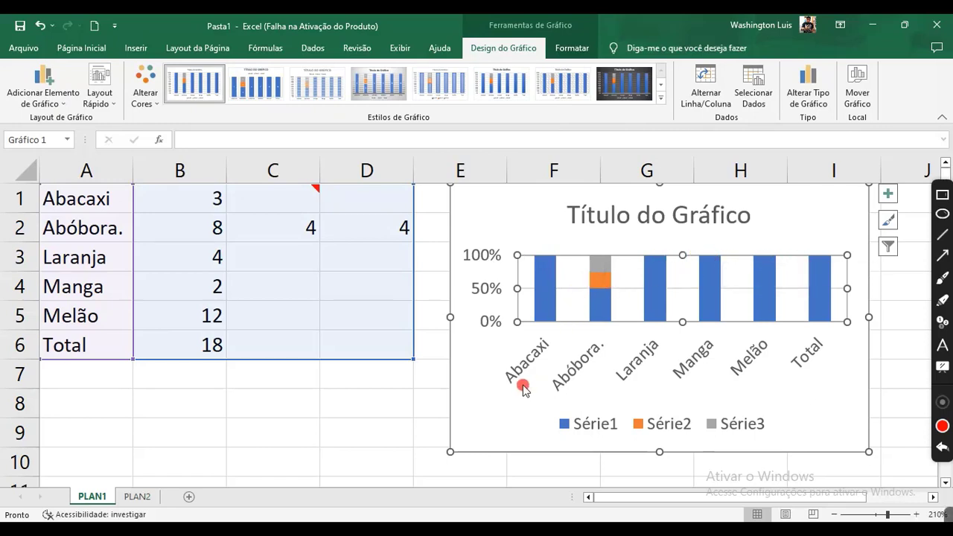
click(562, 385)
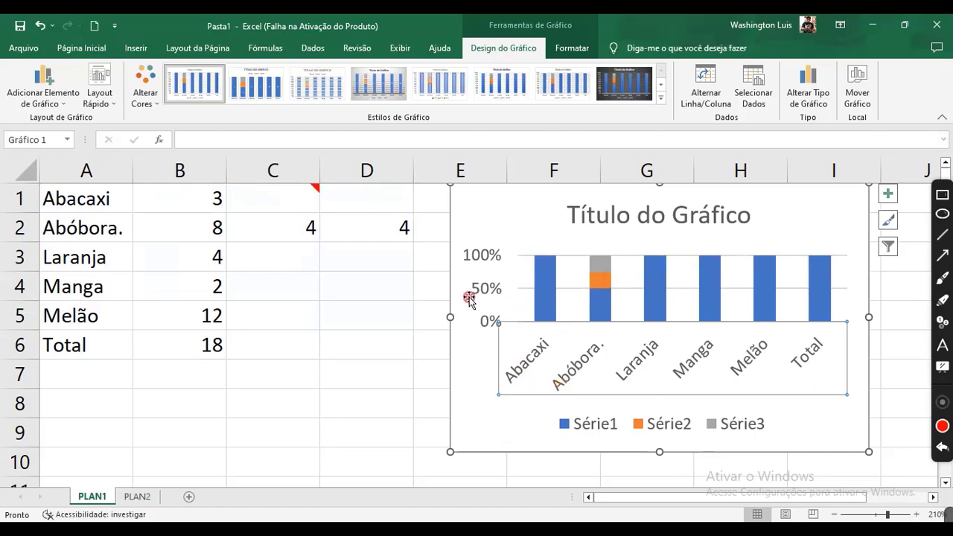
click(602, 280)
click(592, 362)
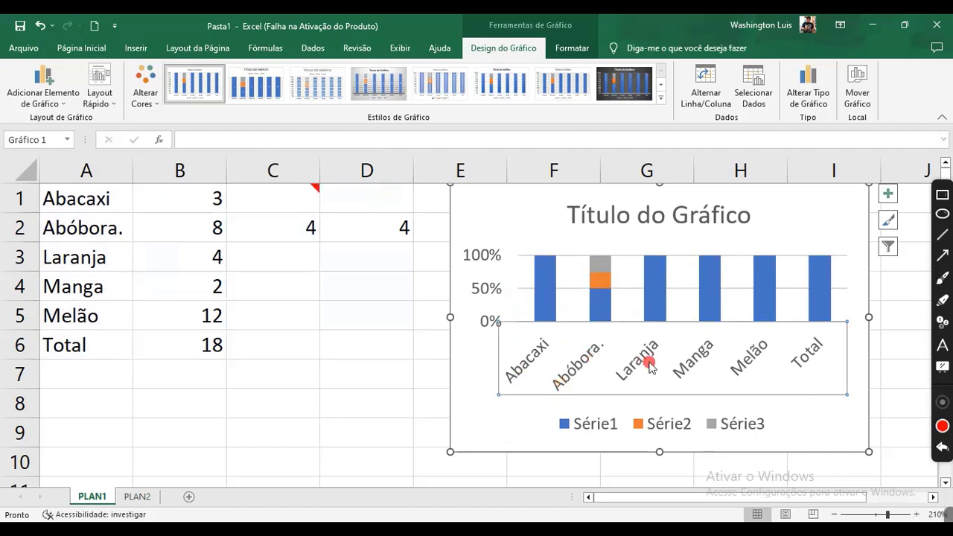
click(657, 425)
click(765, 357)
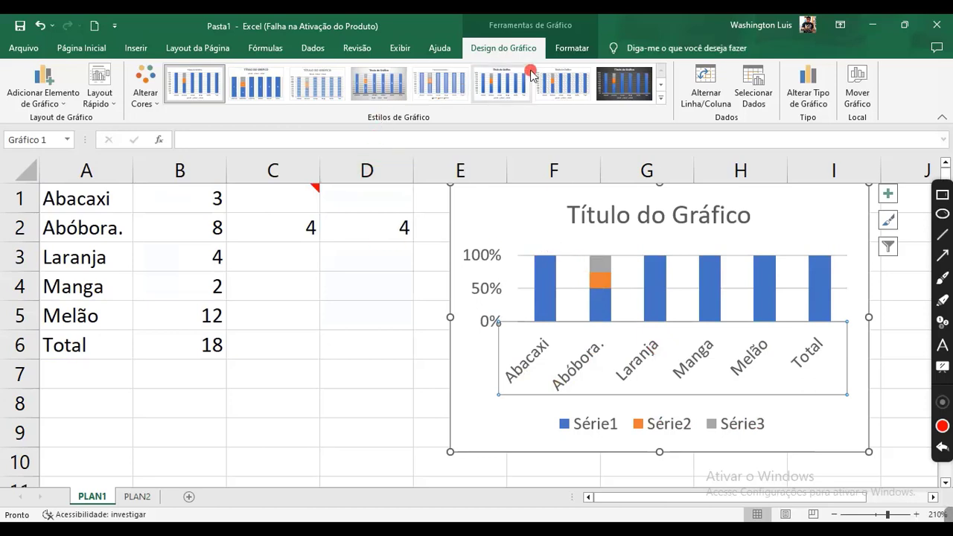
Step: Select the fruit chart and try chart styles 3, 4 and 7 before settling on the dark eighth style
click(613, 314)
click(484, 417)
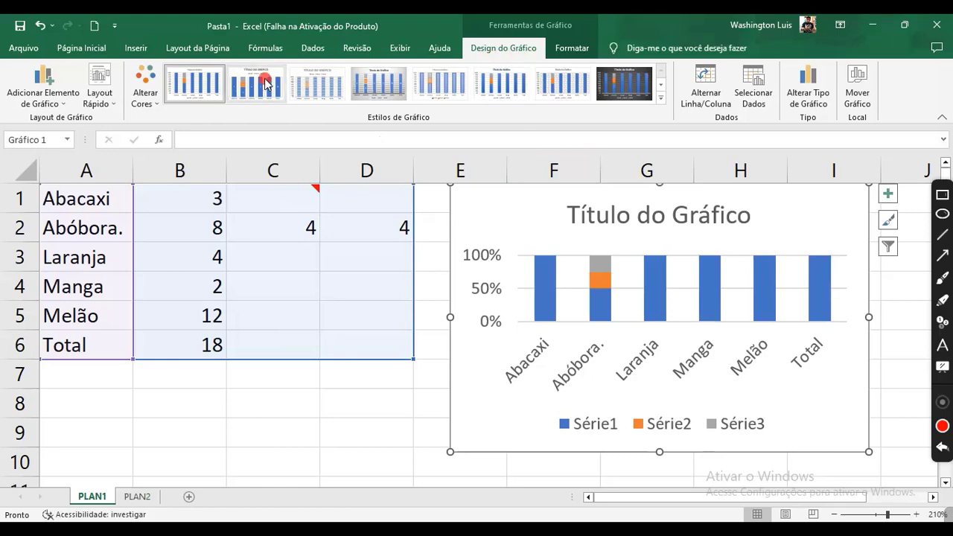
click(318, 89)
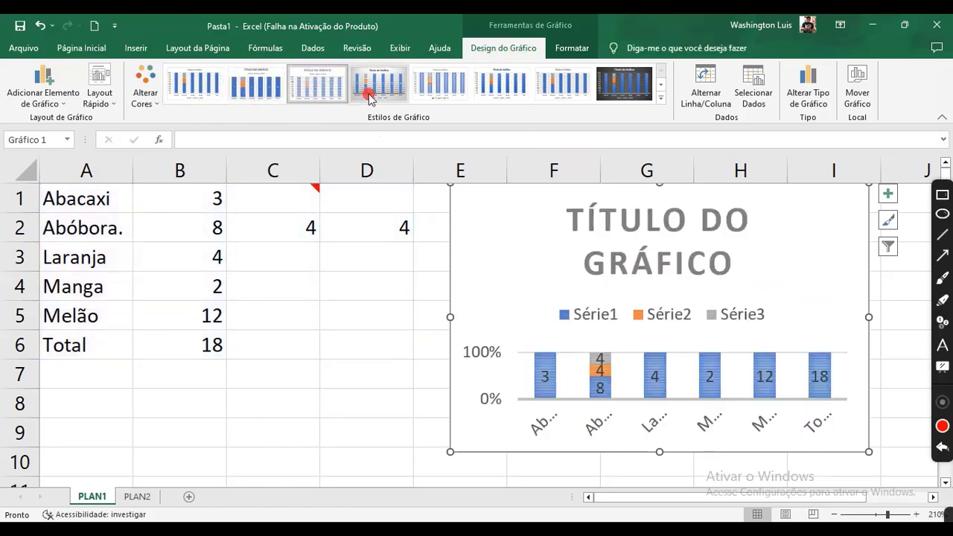
click(369, 86)
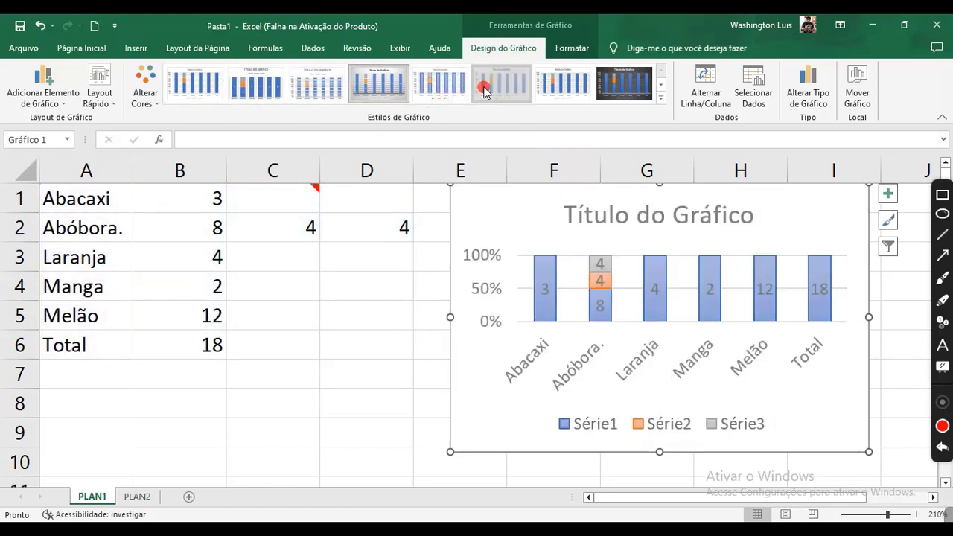
click(567, 88)
click(621, 99)
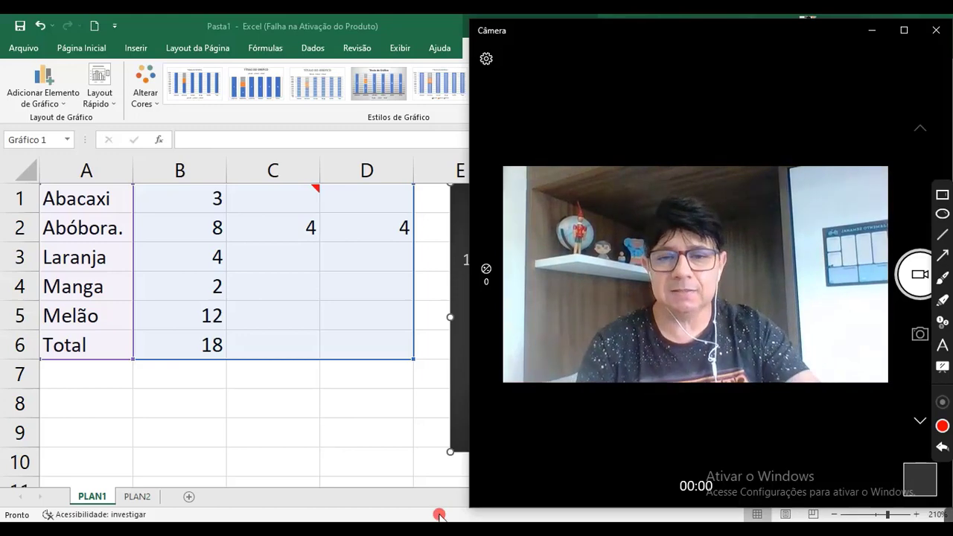
Step: Circle the fruit chart in red using the on-screen pen
click(435, 459)
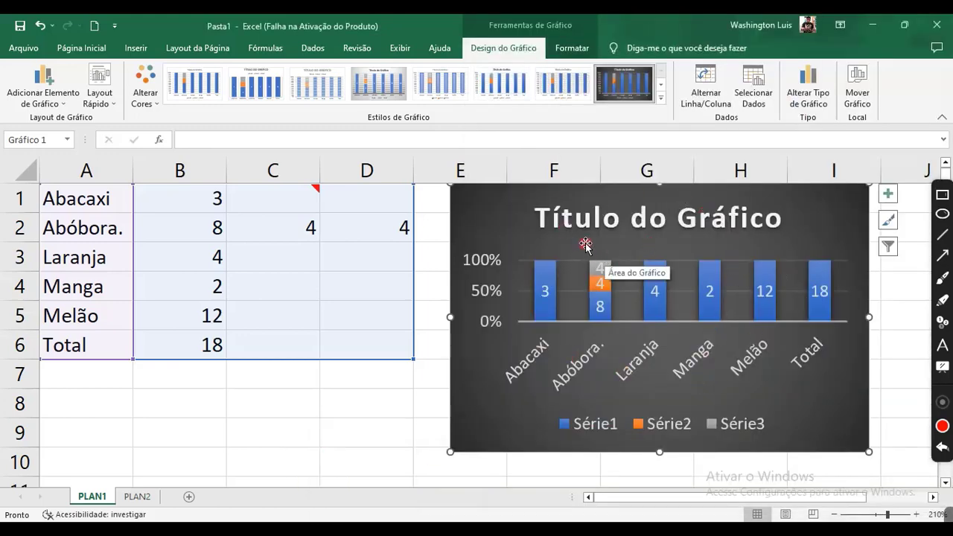
click(943, 280)
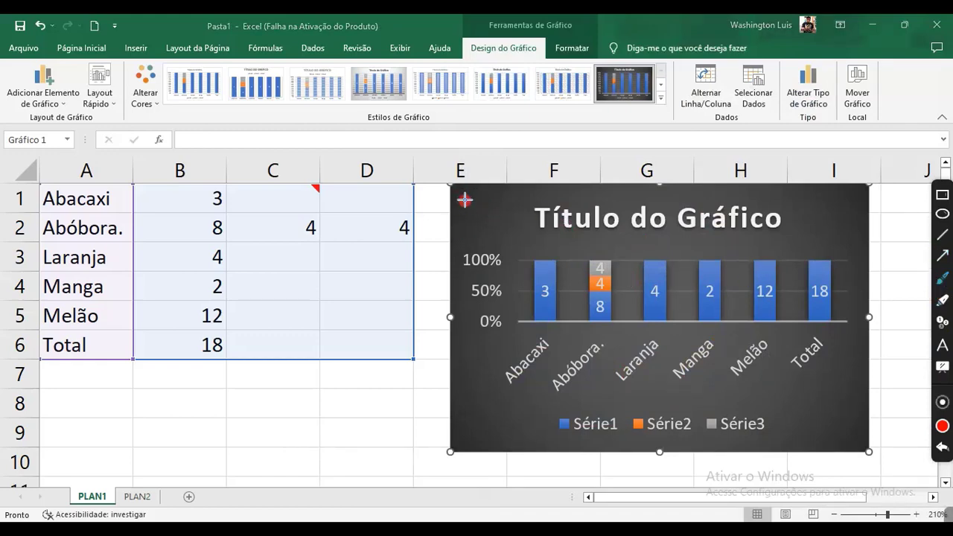
drag(461, 432, 749, 452)
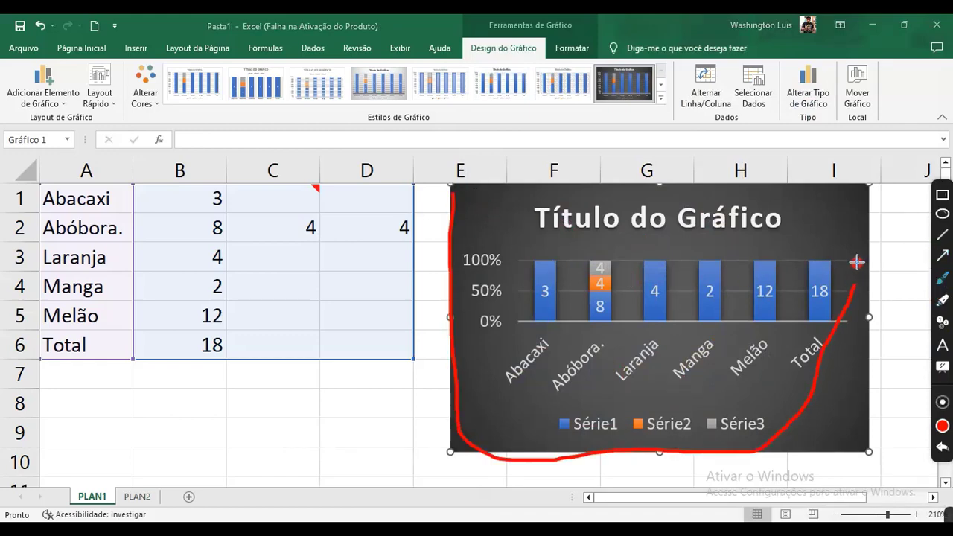
drag(857, 262, 493, 179)
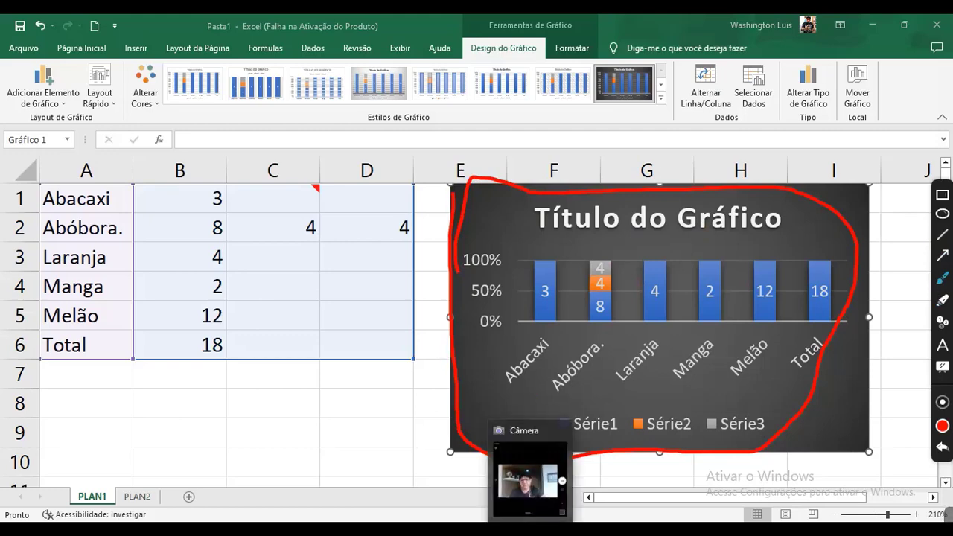
Step: Show the webcam view, clear the red annotations and select cell C8 to deselect the chart
click(528, 531)
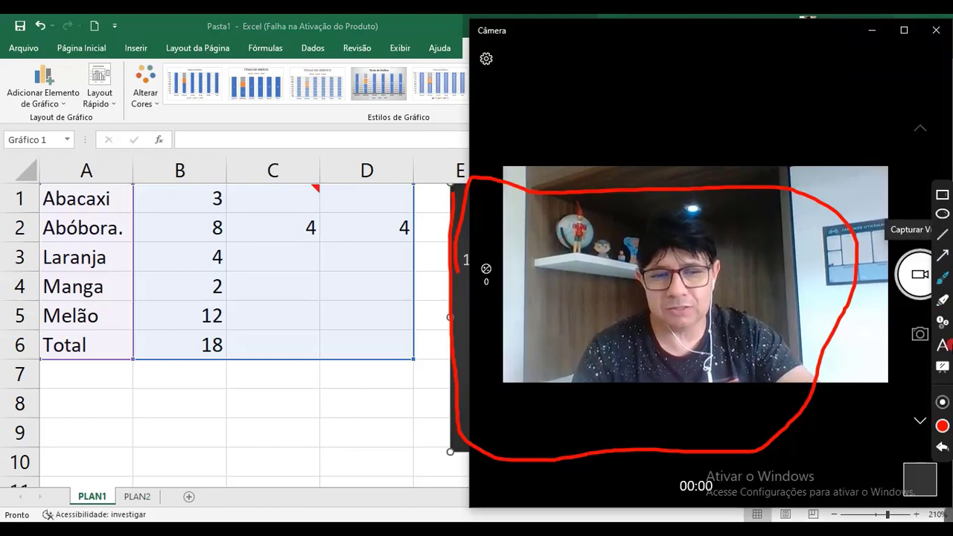
click(287, 425)
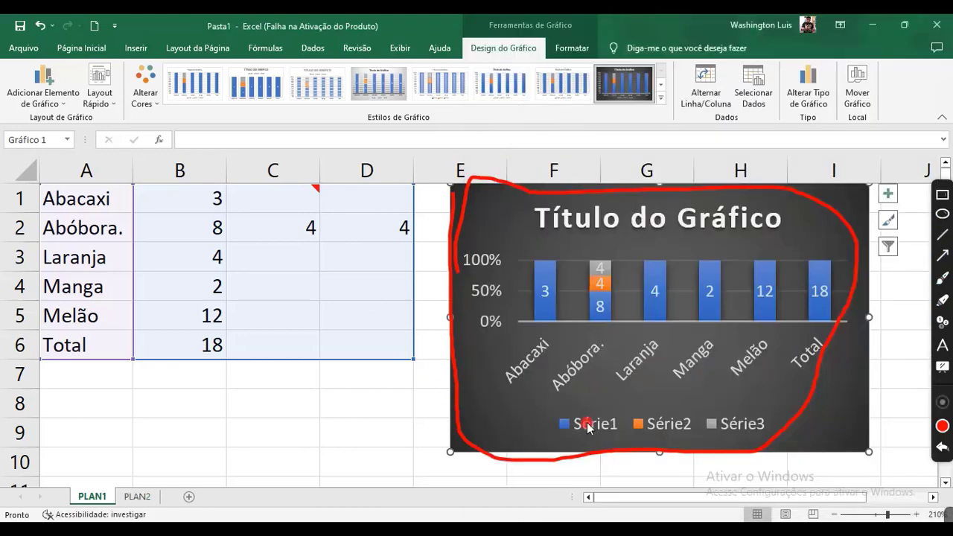
click(943, 449)
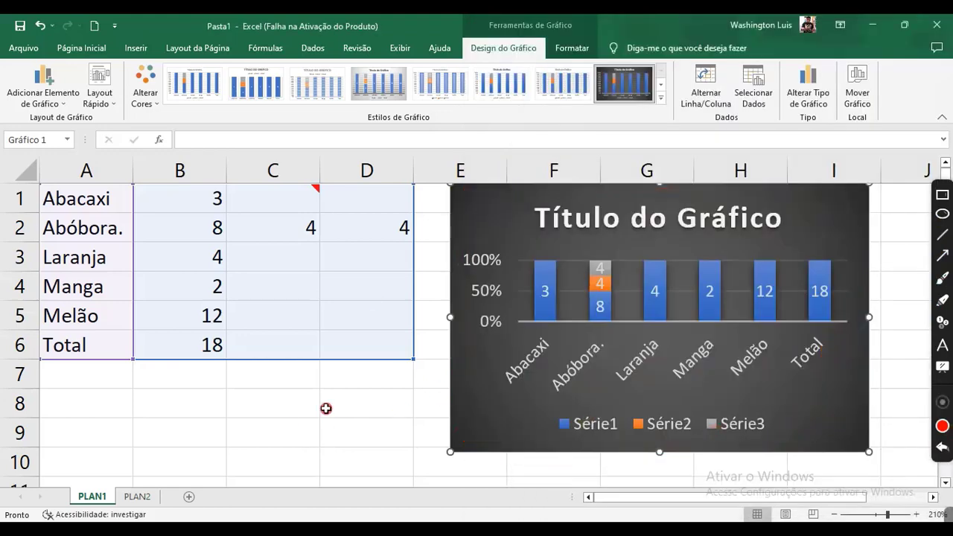
click(238, 399)
Step: With A1 selected, look over the Inserir Texto and Símbolos choices, then show Layout da Página
click(142, 49)
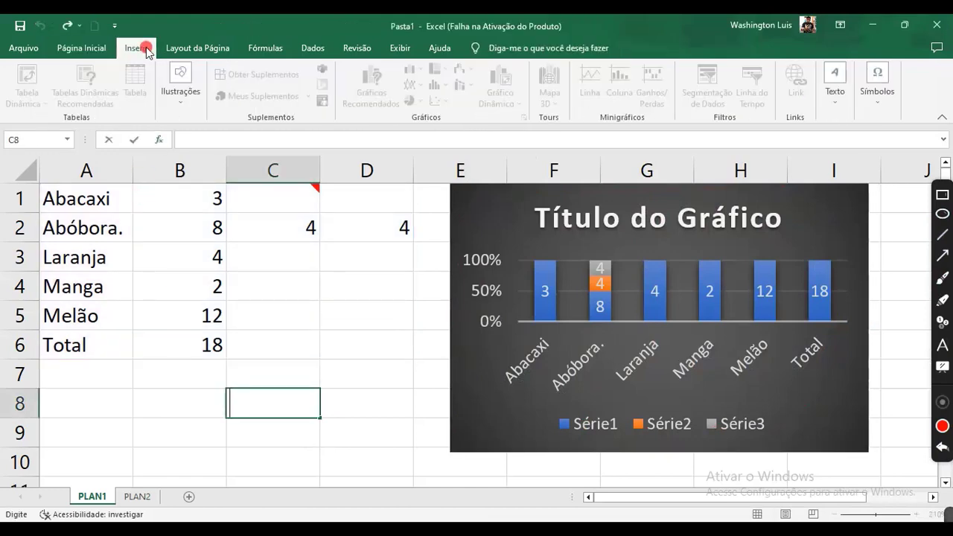
click(304, 264)
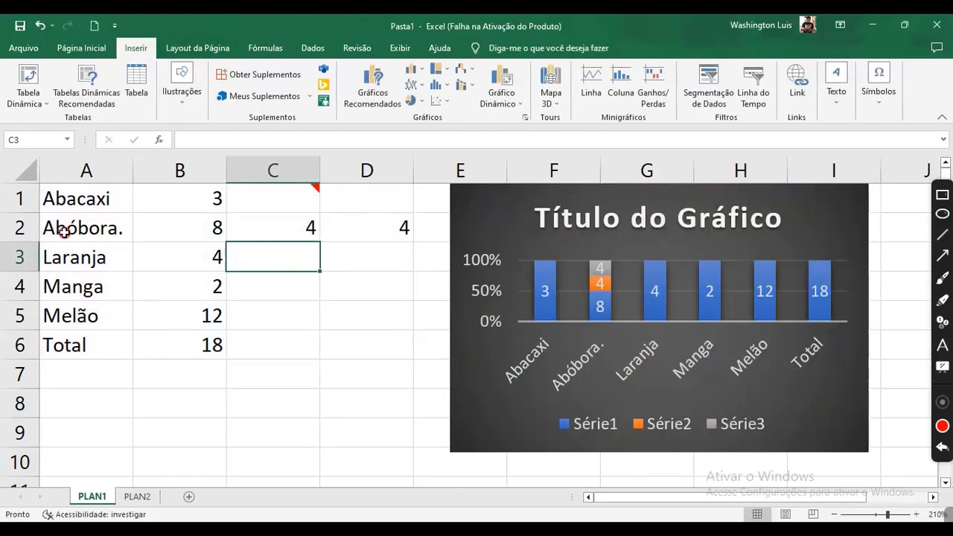
click(68, 206)
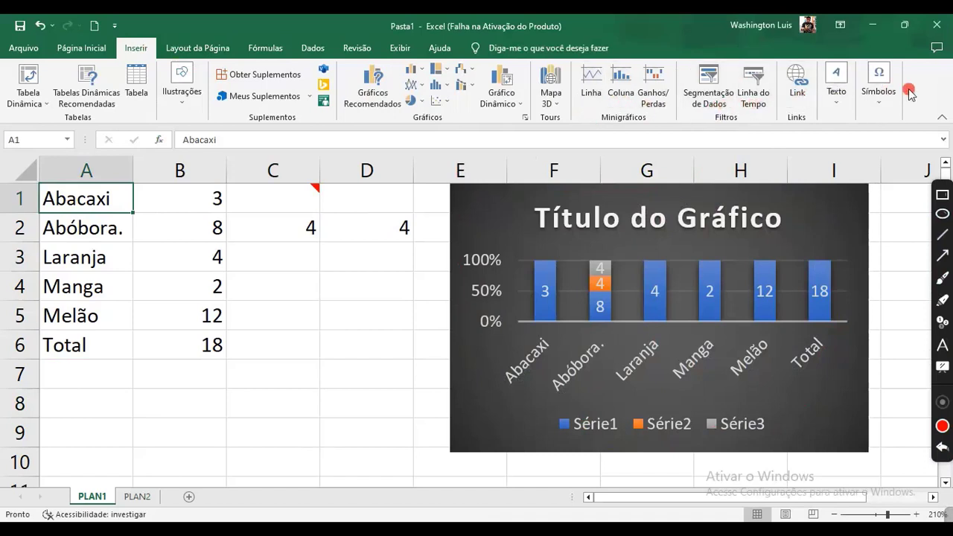
click(837, 109)
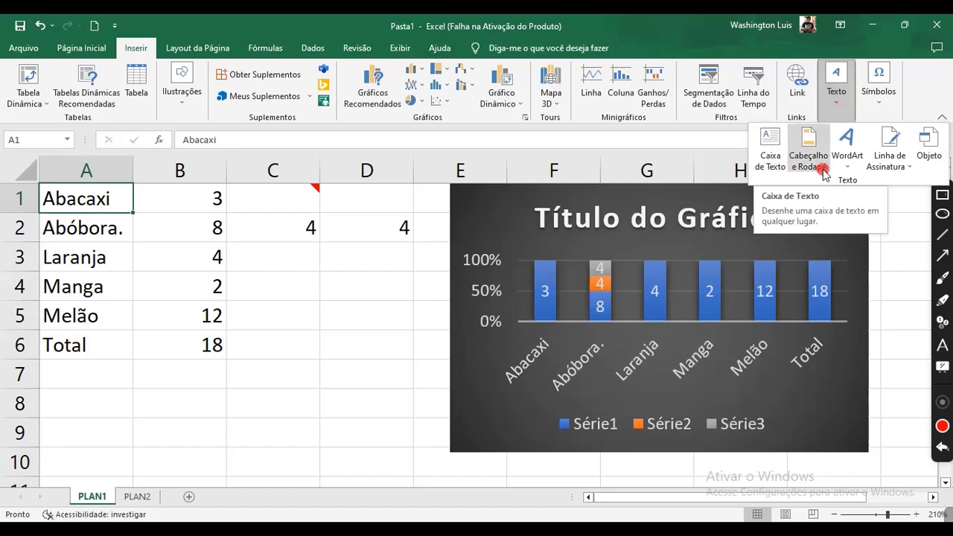
click(880, 109)
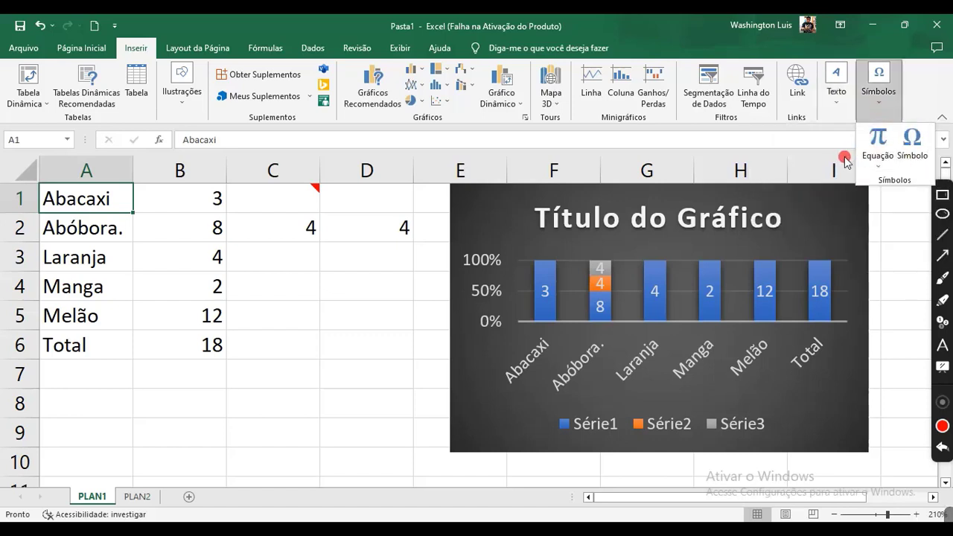
click(268, 319)
click(200, 50)
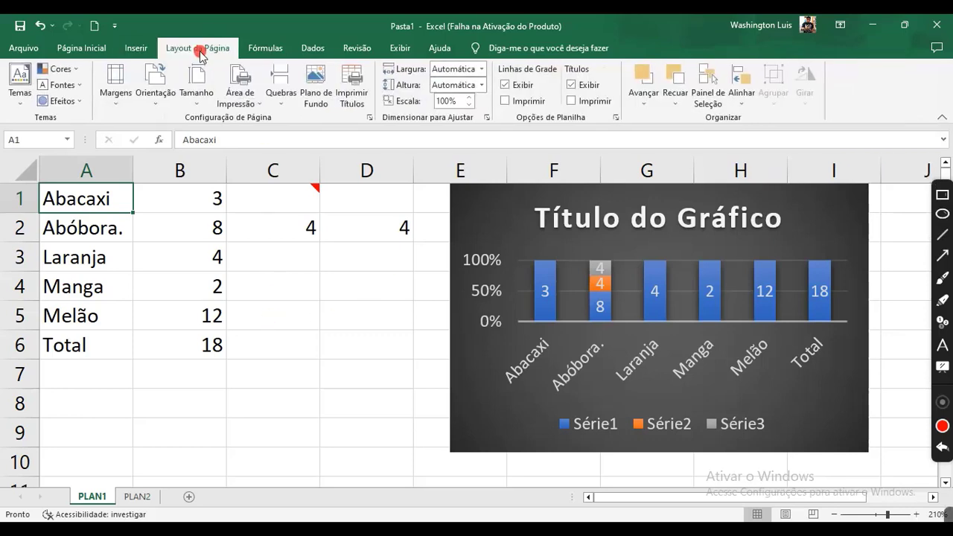
Step: Apply the Íon theme to the workbook
click(18, 96)
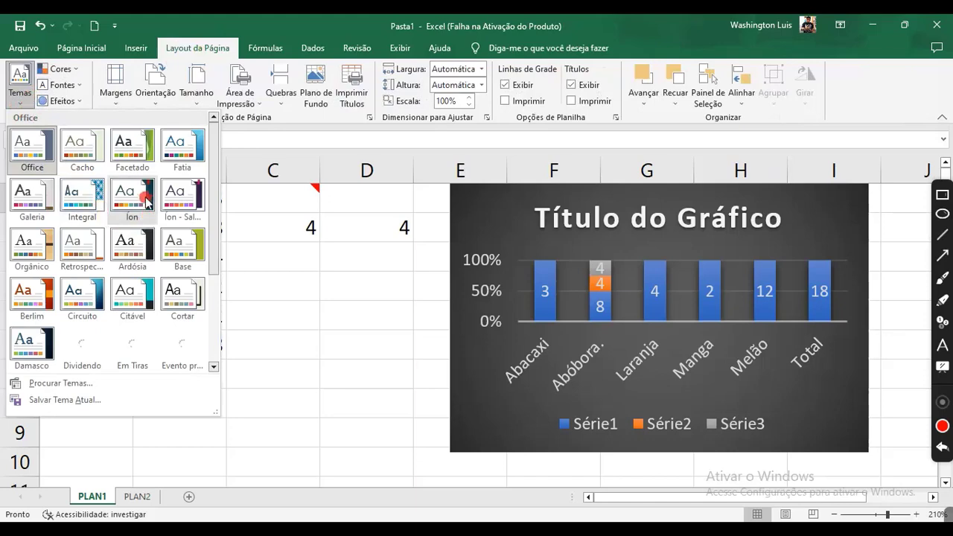
click(185, 247)
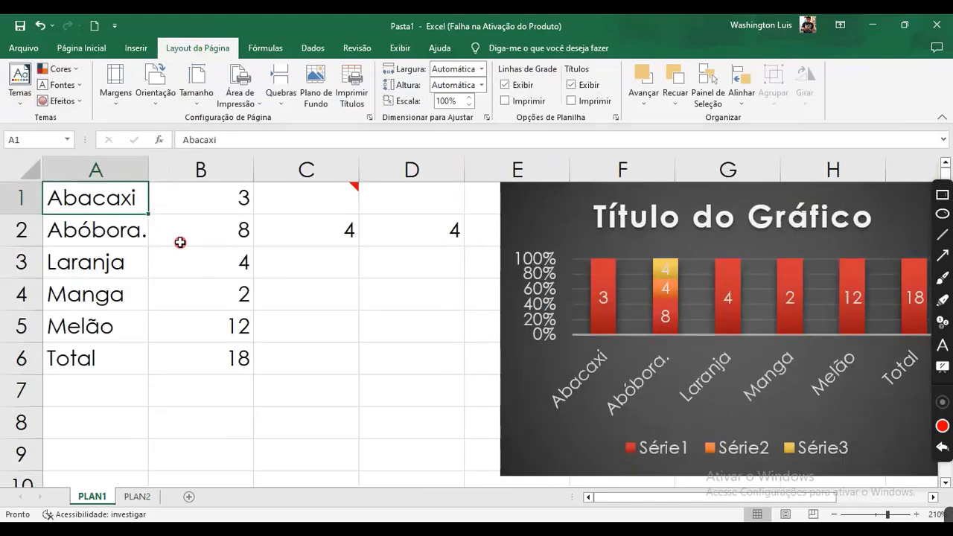
click(181, 242)
click(107, 206)
Step: Shrink the red-toned chart and place it beside the fruit table
click(567, 389)
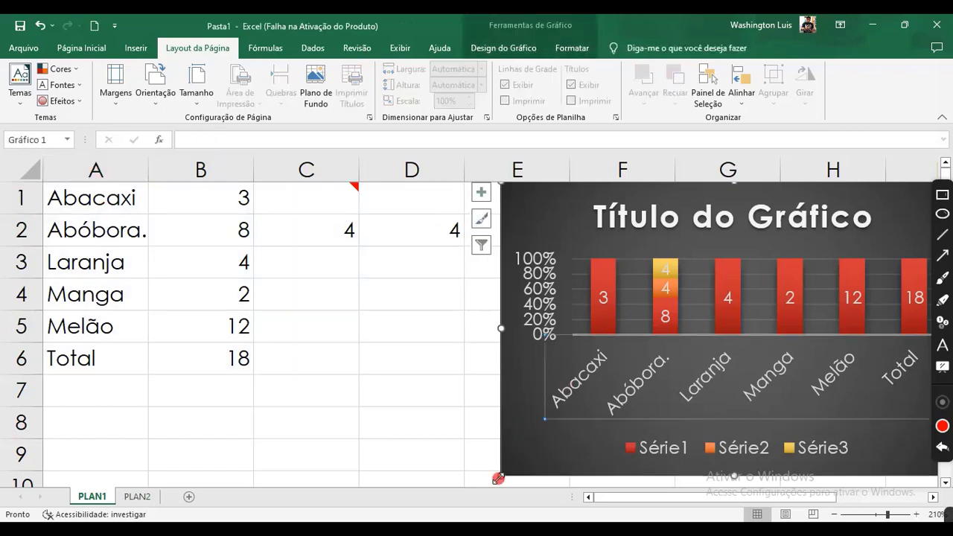
drag(504, 477, 585, 400)
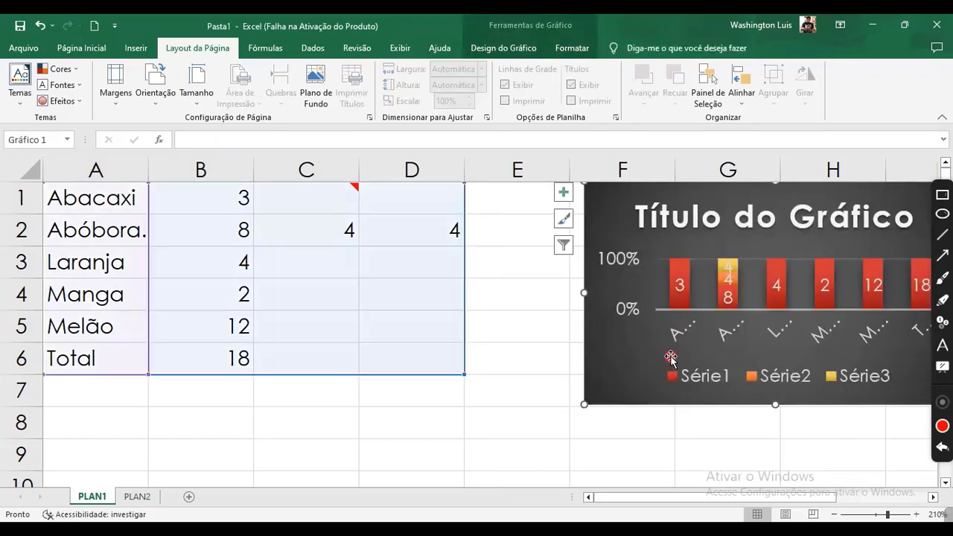
drag(693, 345, 602, 355)
click(411, 412)
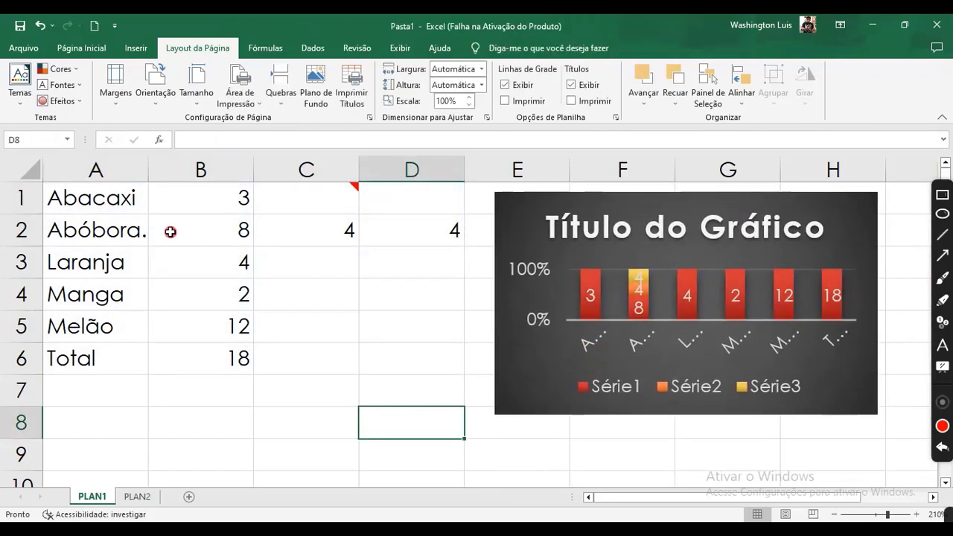
Step: Select the fruit data A1:D6 and the chart, then close the themes gallery unchanged
drag(118, 199, 393, 355)
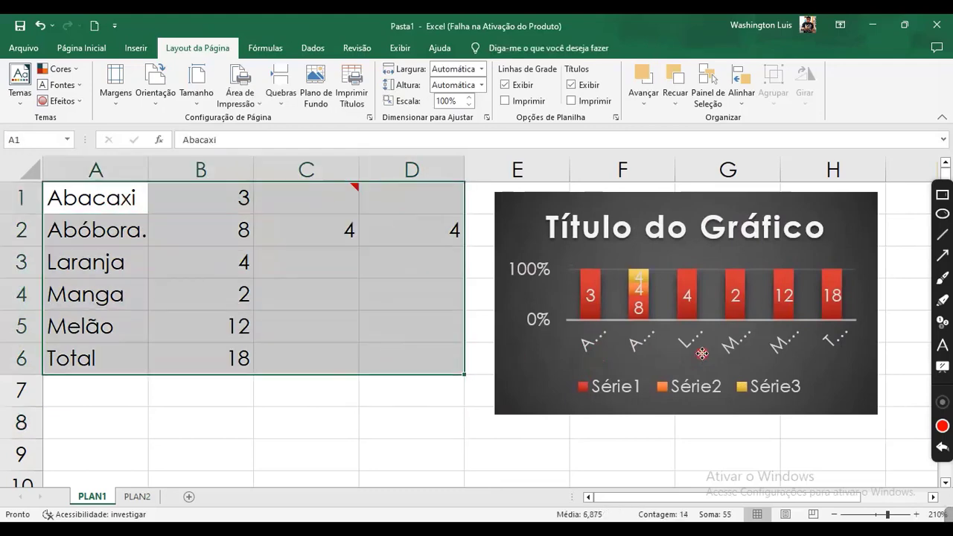
click(701, 354)
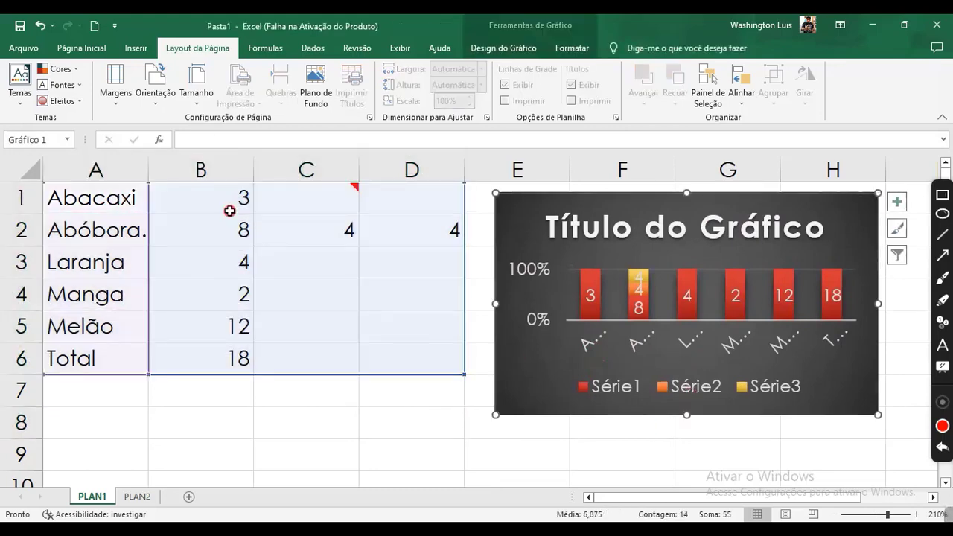
click(28, 91)
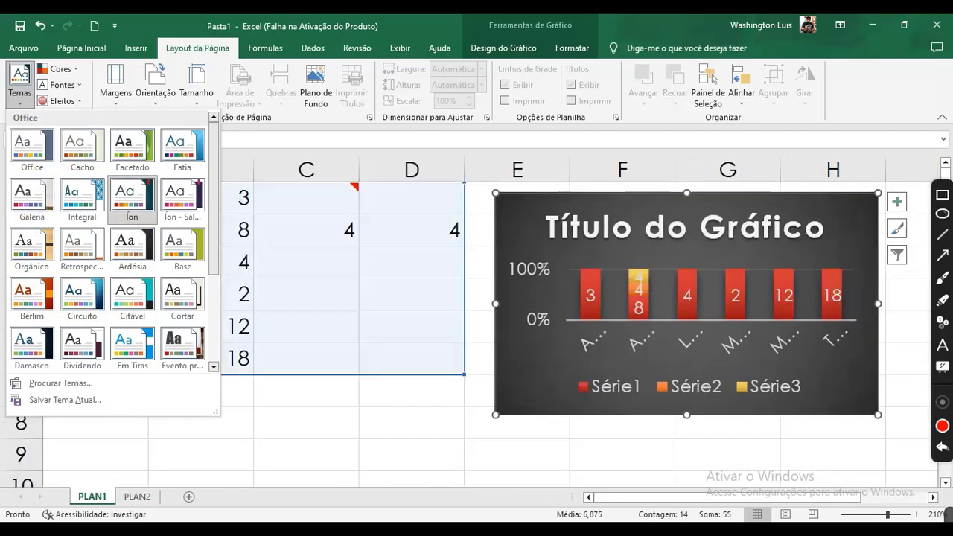
key(alt+Tab)
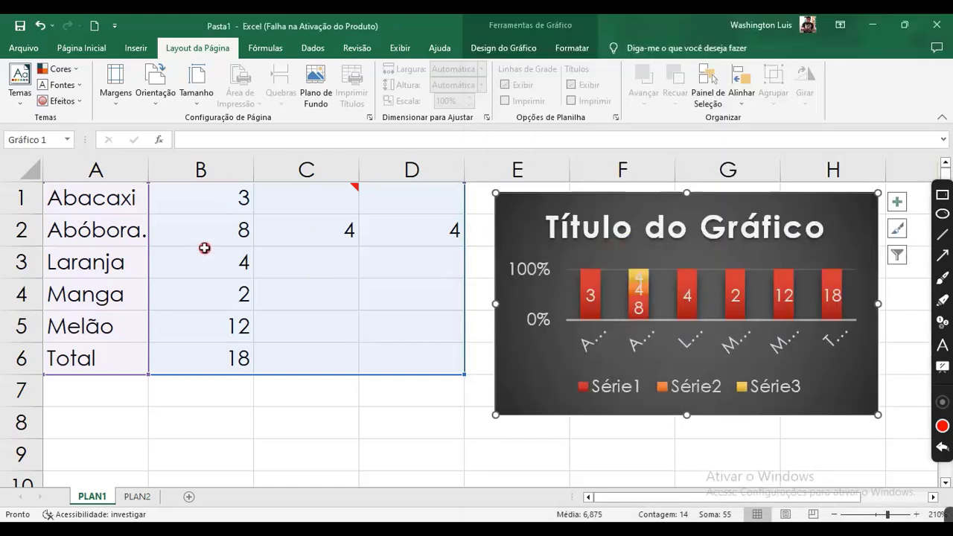
Step: With C7 selected, look over the margin, orientation and paper size presets
click(266, 394)
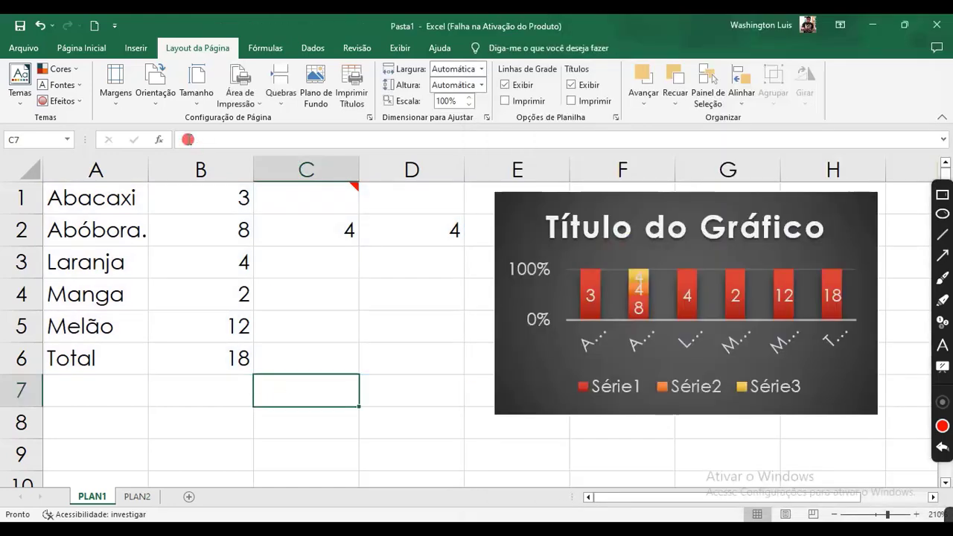
click(115, 97)
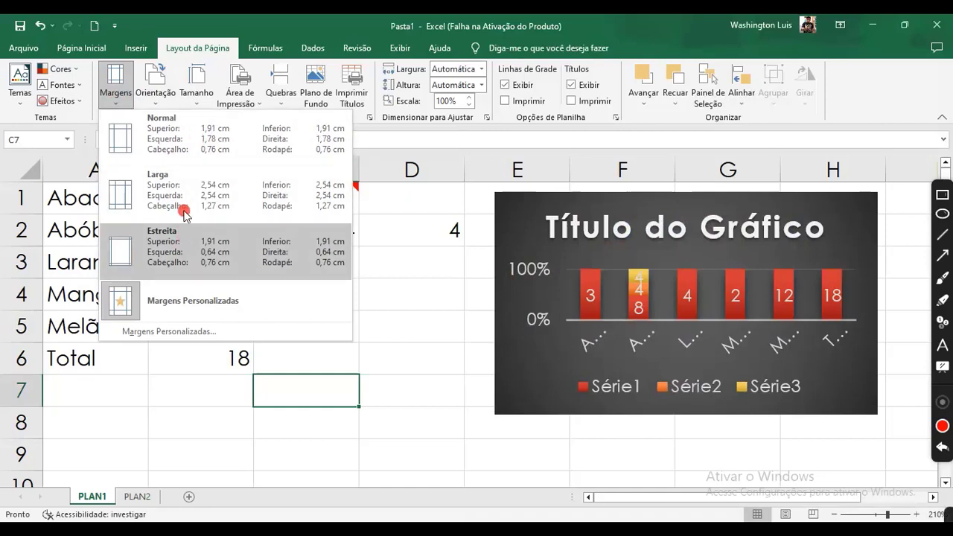
click(162, 100)
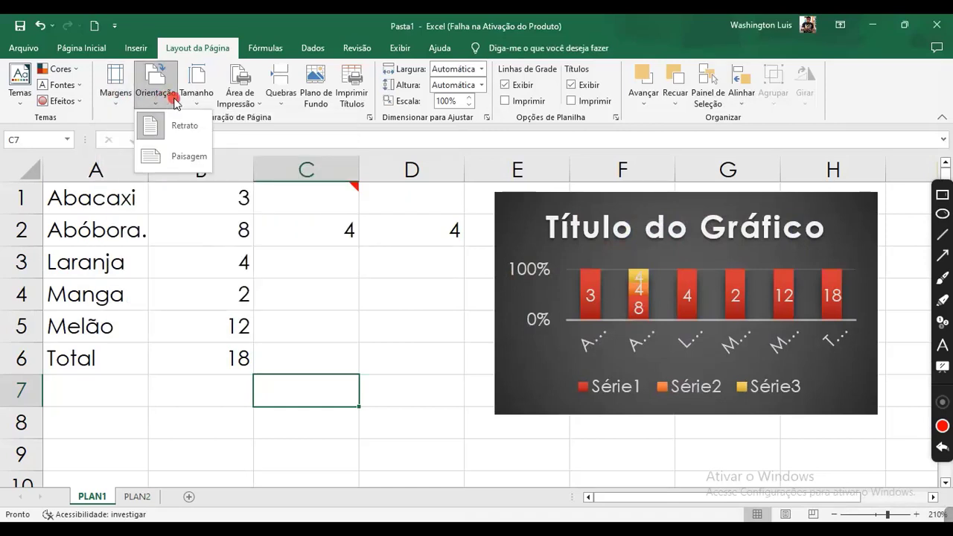
click(189, 98)
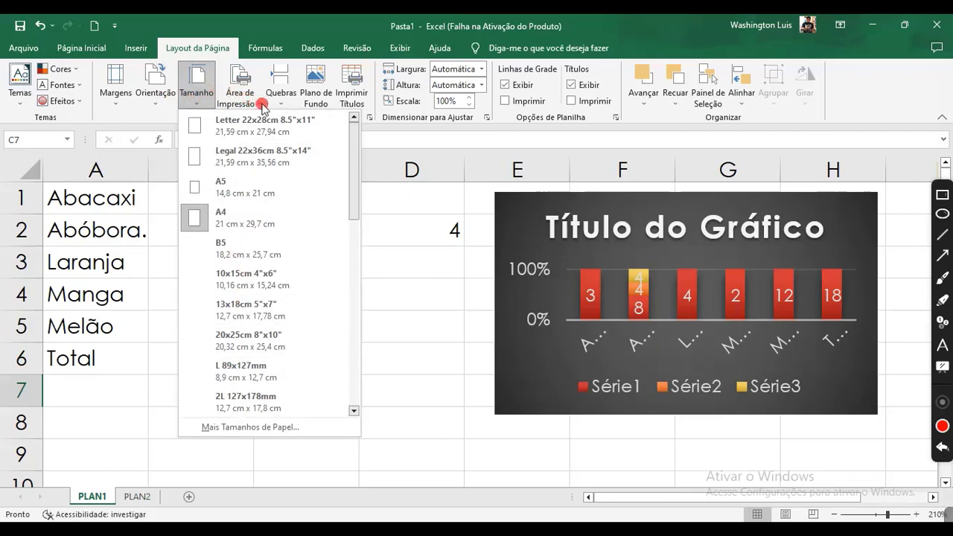
Step: Set the print area to cell C7, accept the warning, then clear the print area
click(260, 105)
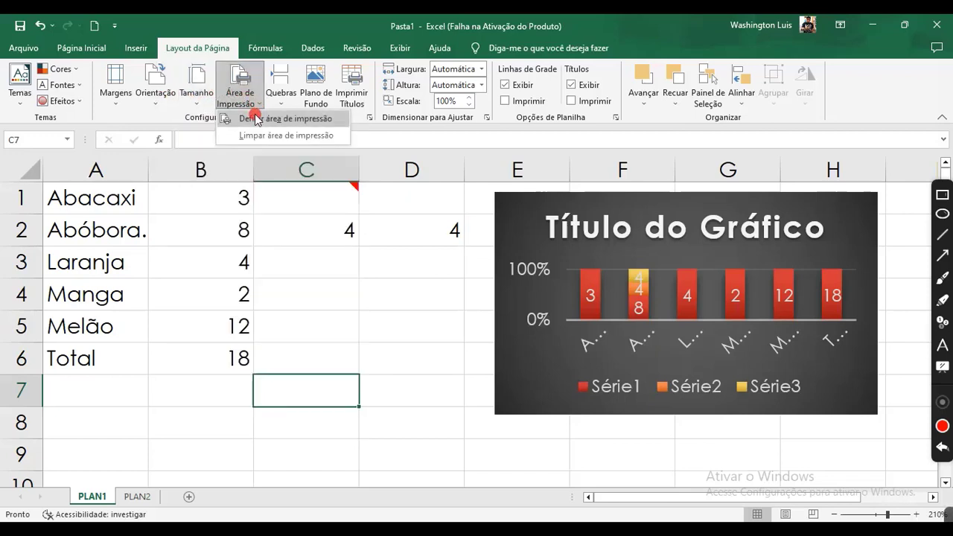
click(257, 119)
click(455, 357)
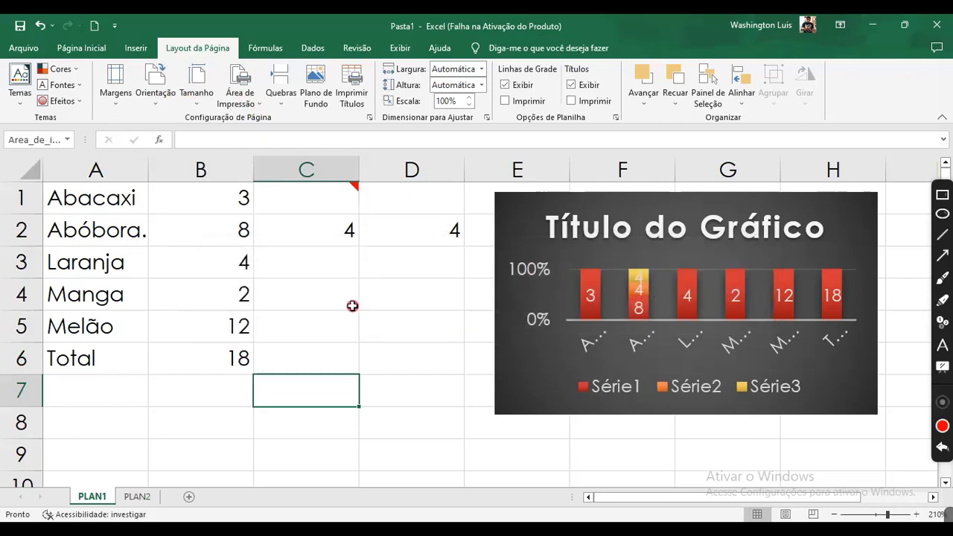
click(238, 99)
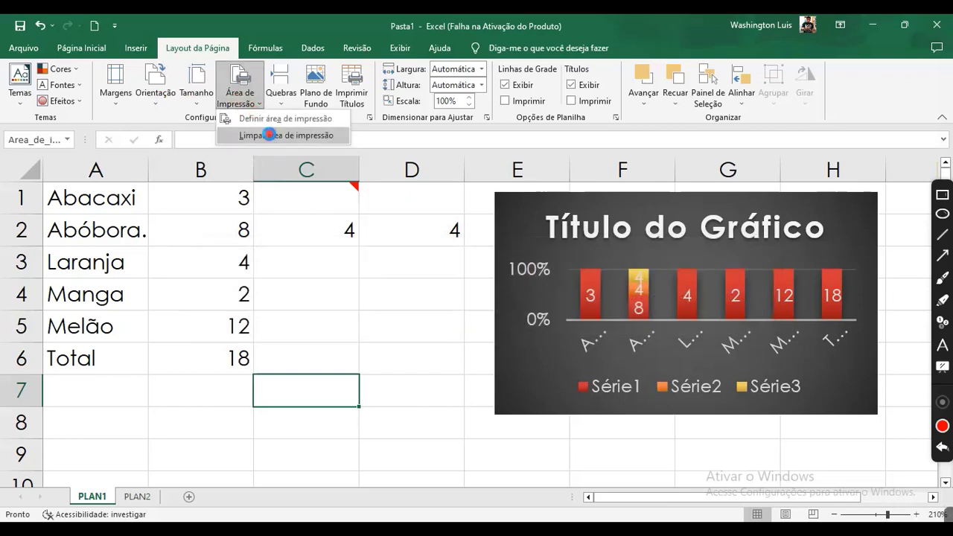
click(268, 134)
Step: Look over the page break options and the background image picker, closing it without an image
click(240, 99)
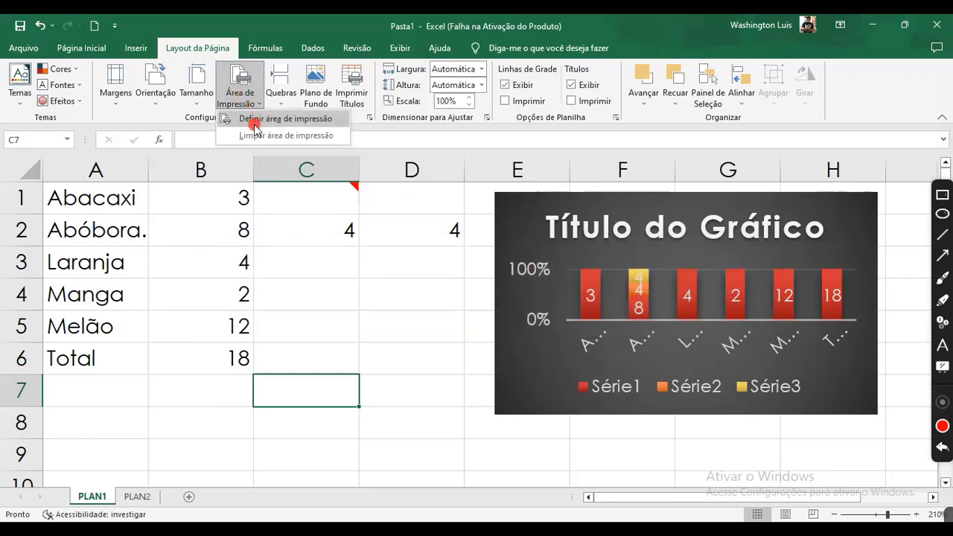
click(273, 104)
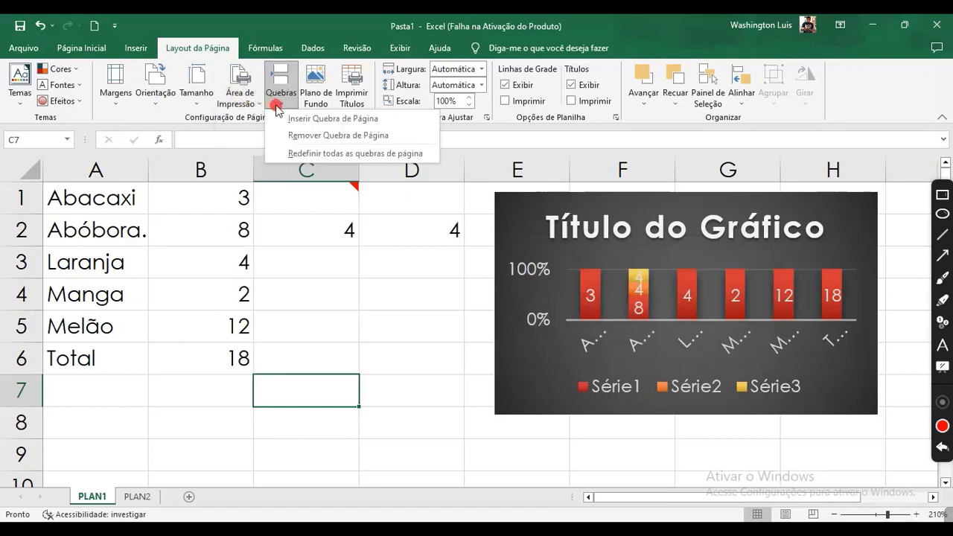
click(321, 105)
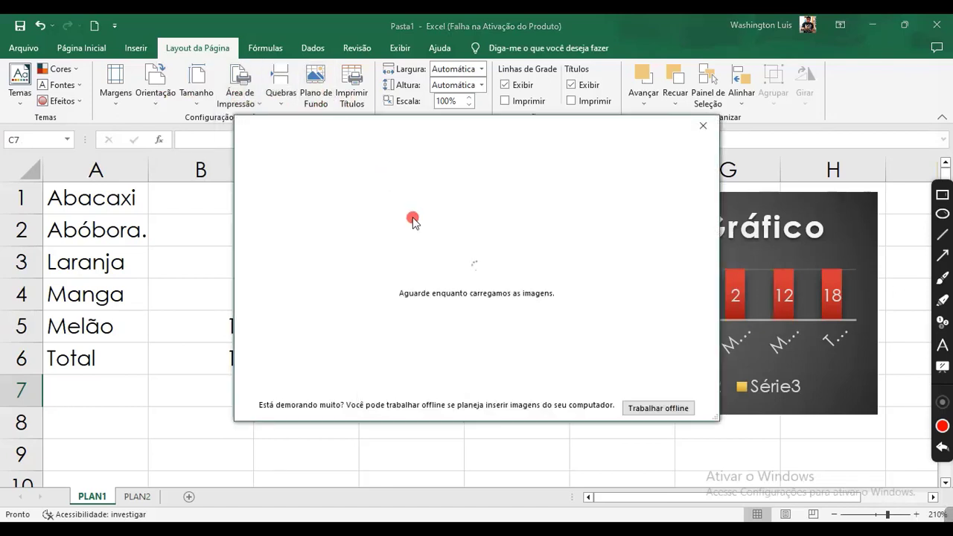
click(703, 125)
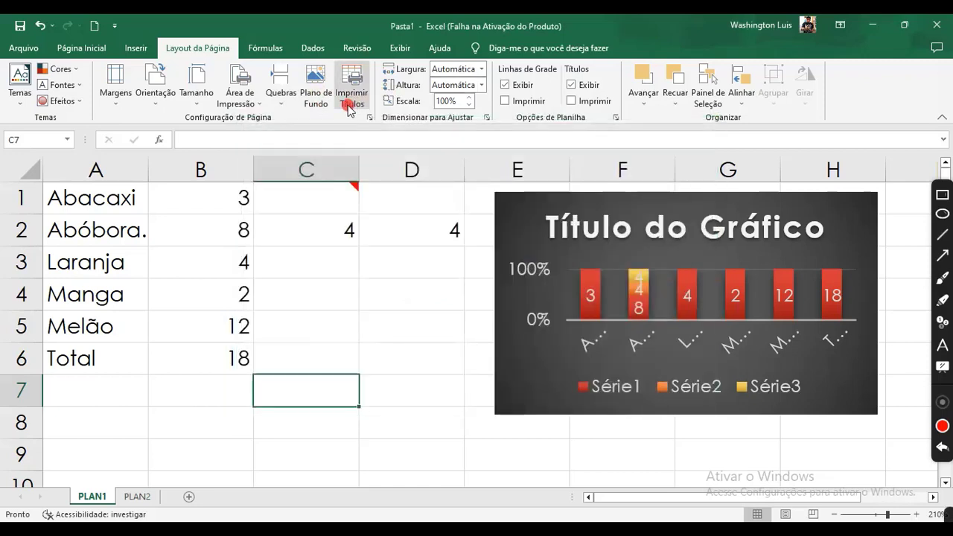
click(282, 210)
click(260, 292)
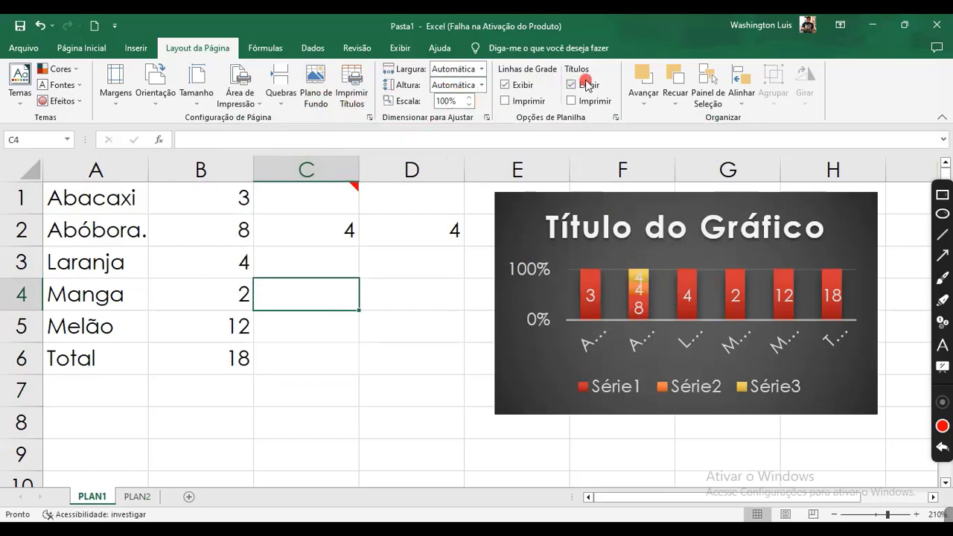
Step: Hide and then show the sheet gridlines, checking cells D4, D2, D6 and C5
click(521, 89)
click(522, 89)
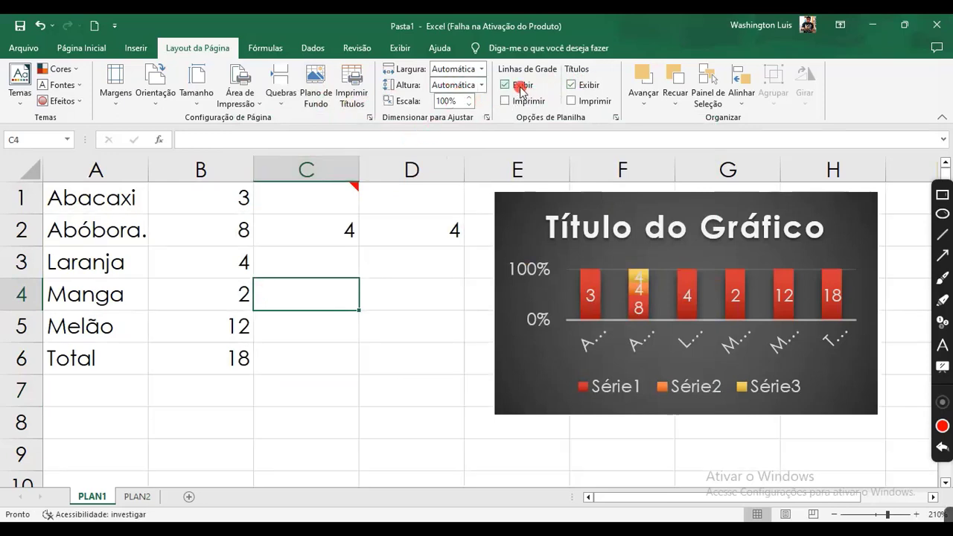
click(411, 295)
click(411, 237)
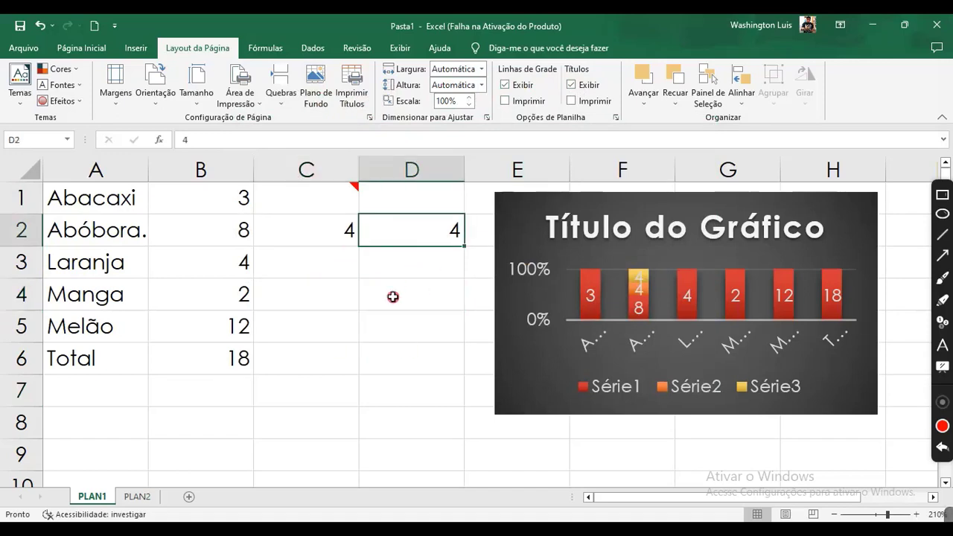
click(403, 357)
click(299, 326)
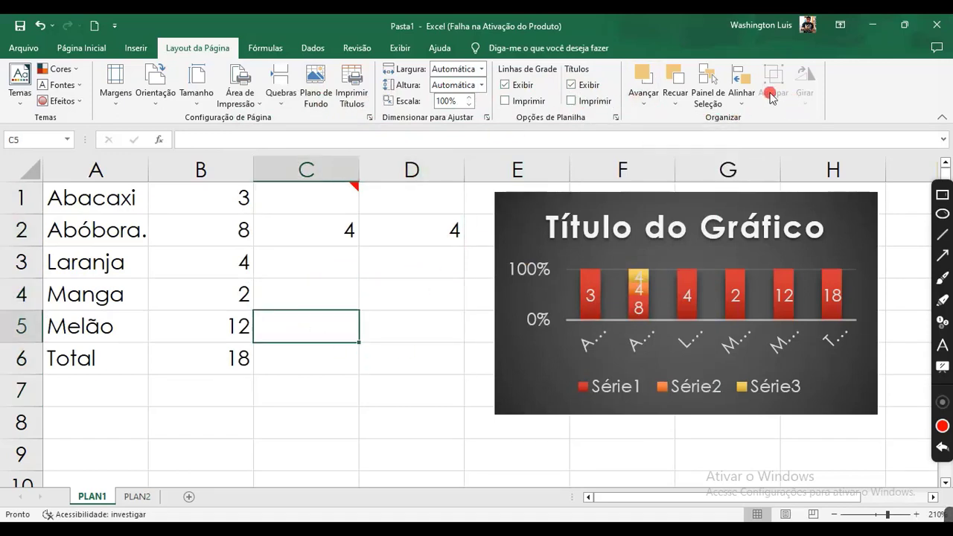
Step: Nudge the dark chart slightly lower beside the fruit list, then show the Fórmulas tools
click(618, 232)
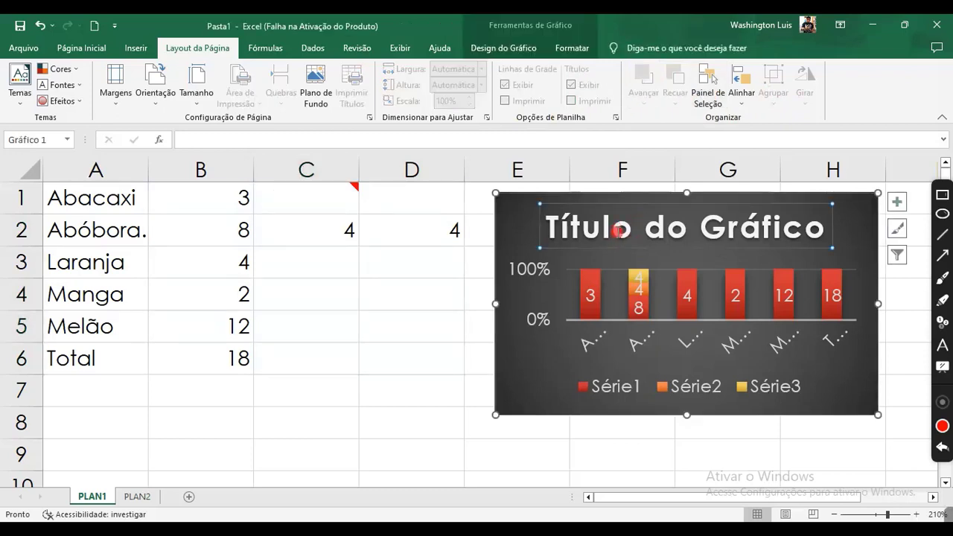
drag(522, 356, 443, 388)
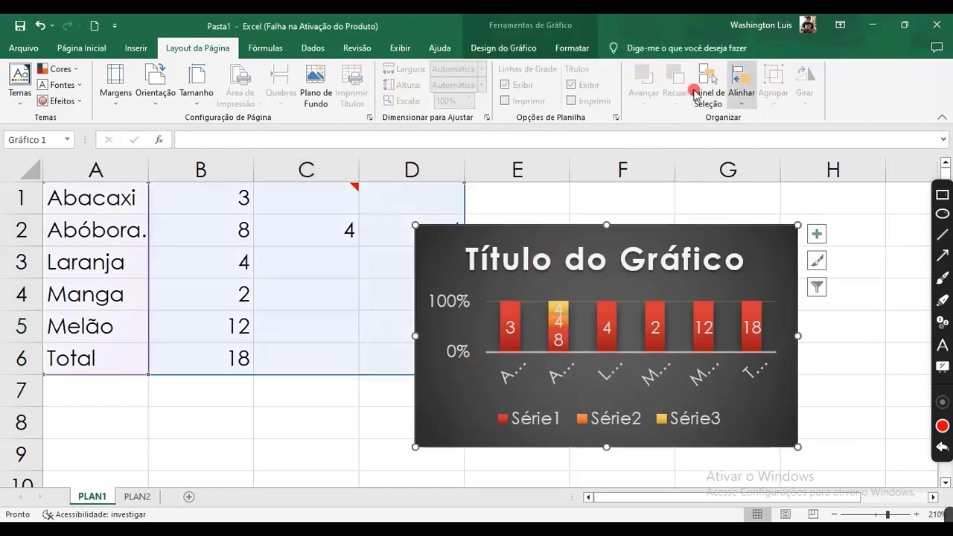
drag(528, 246, 592, 238)
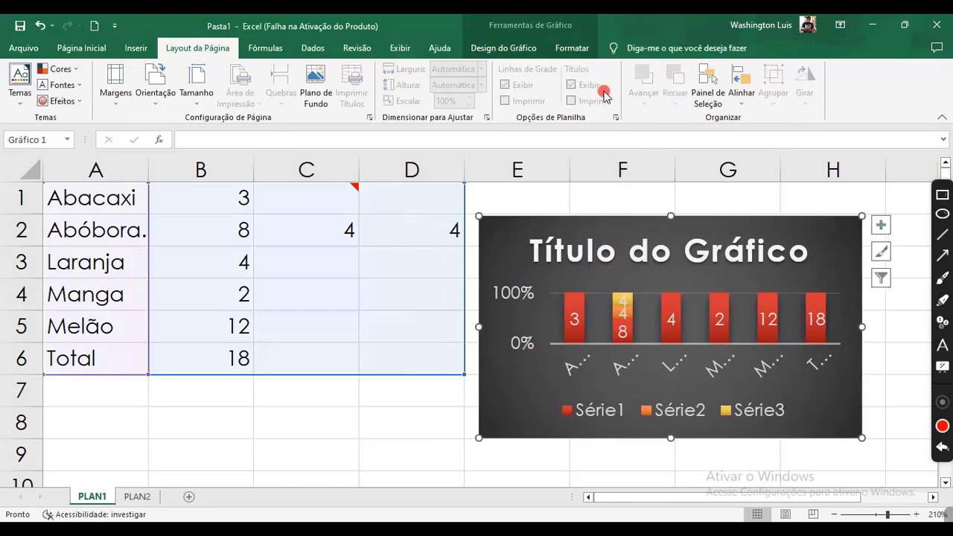
click(364, 431)
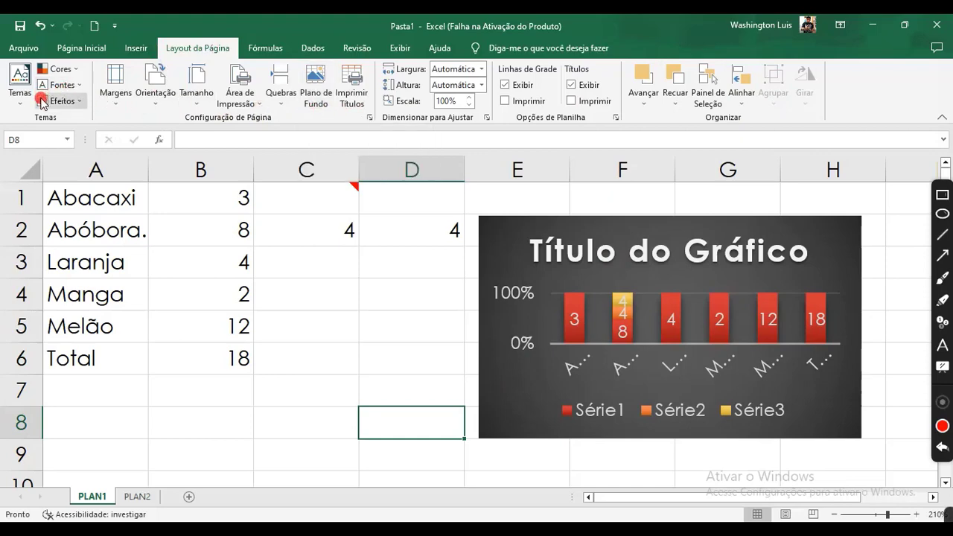
click(288, 50)
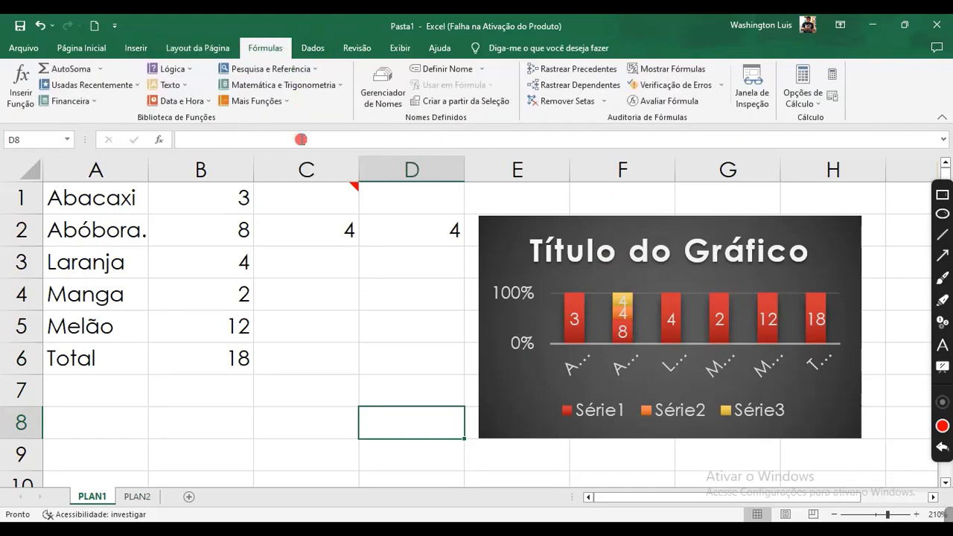
click(202, 258)
click(169, 408)
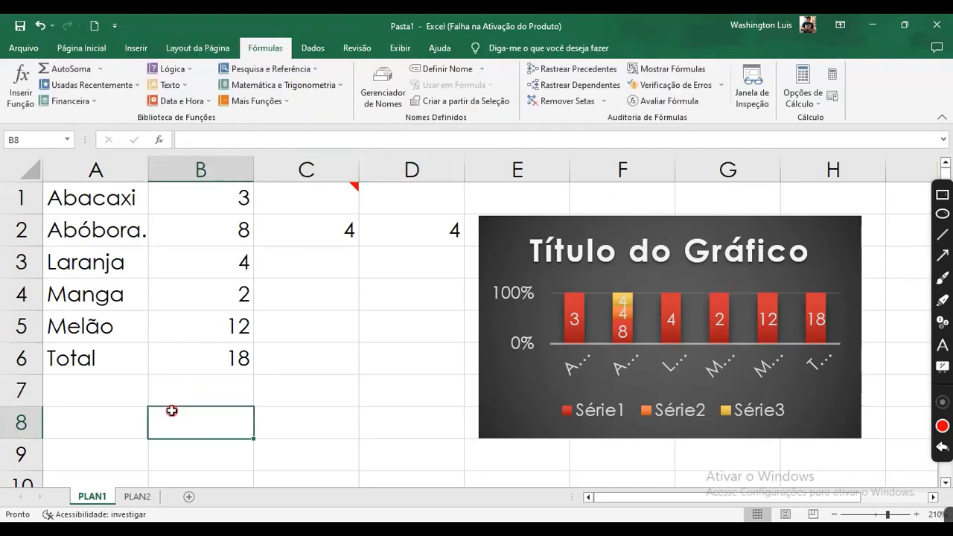
click(114, 390)
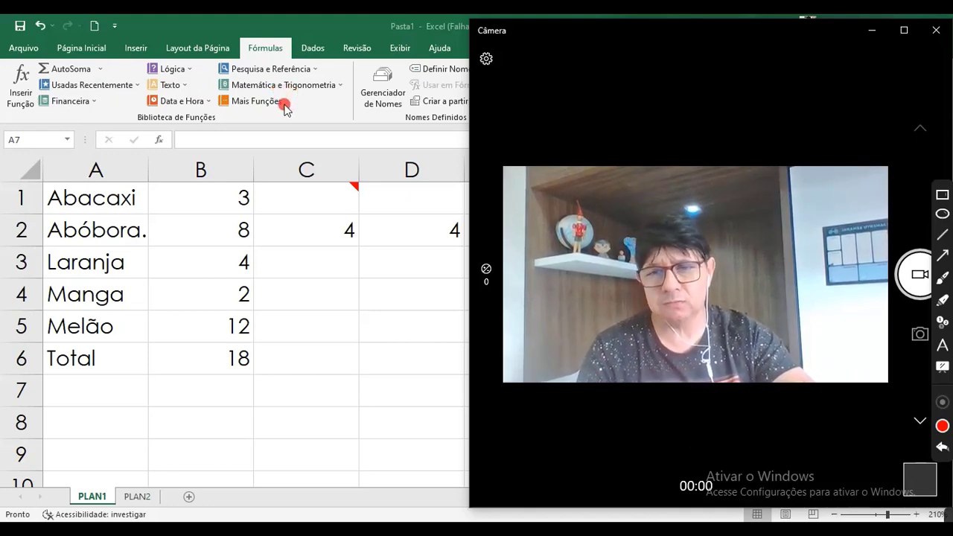
click(217, 120)
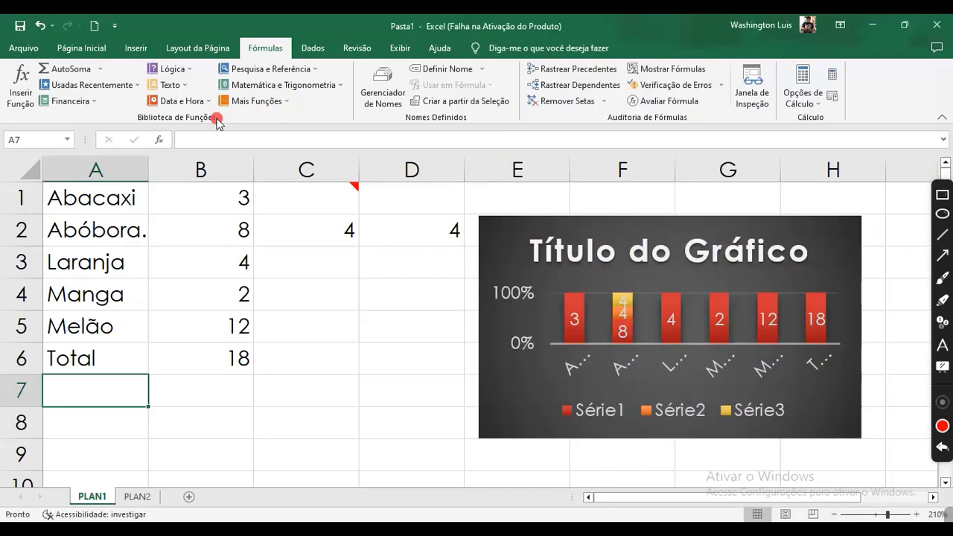
click(281, 72)
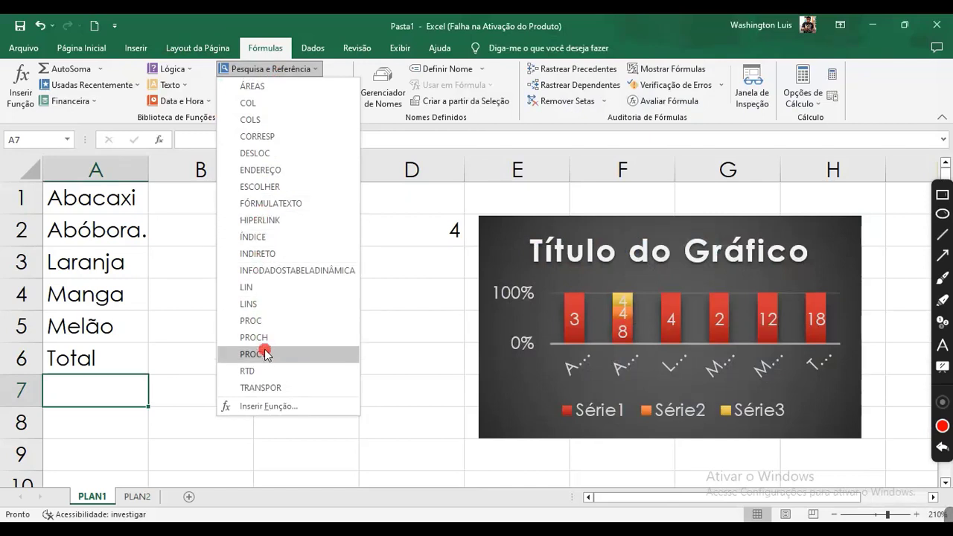
click(194, 70)
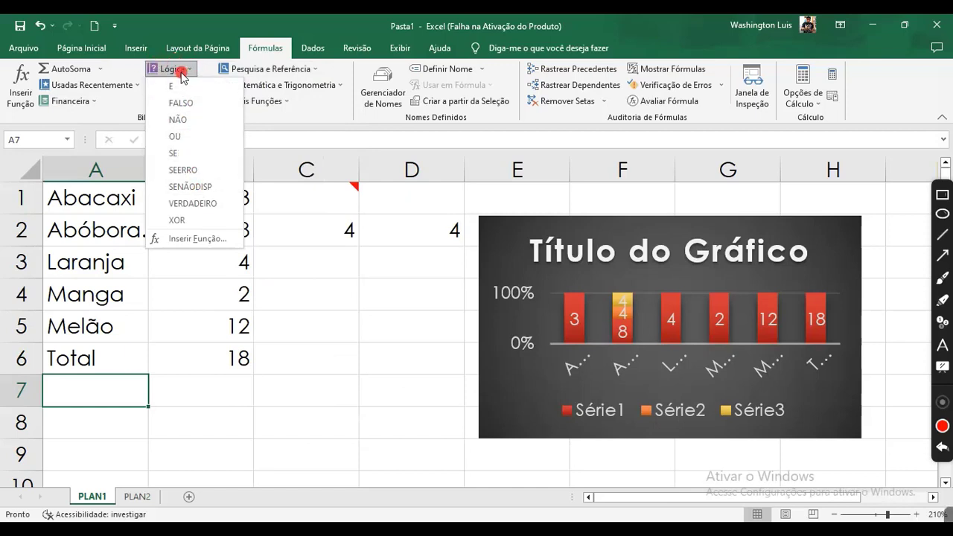
click(360, 127)
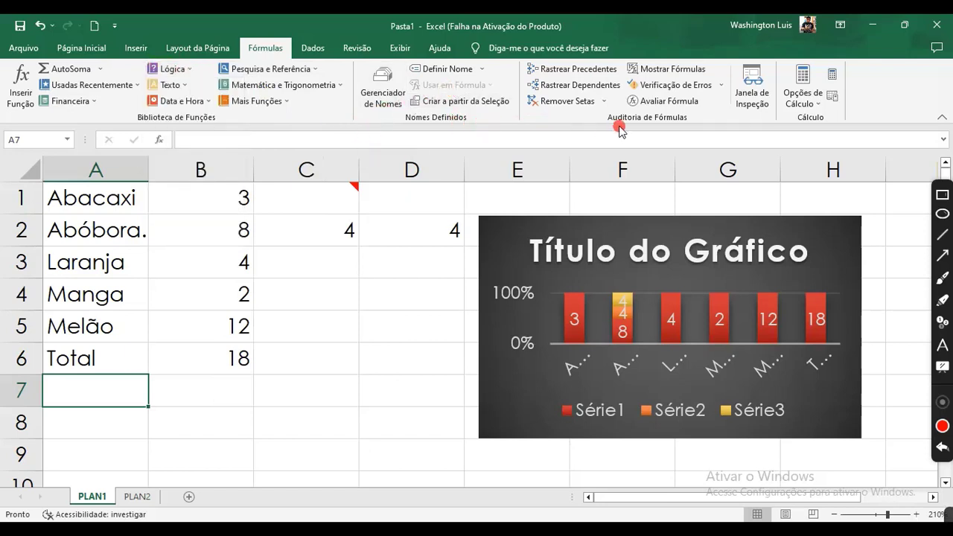
click(279, 328)
click(246, 359)
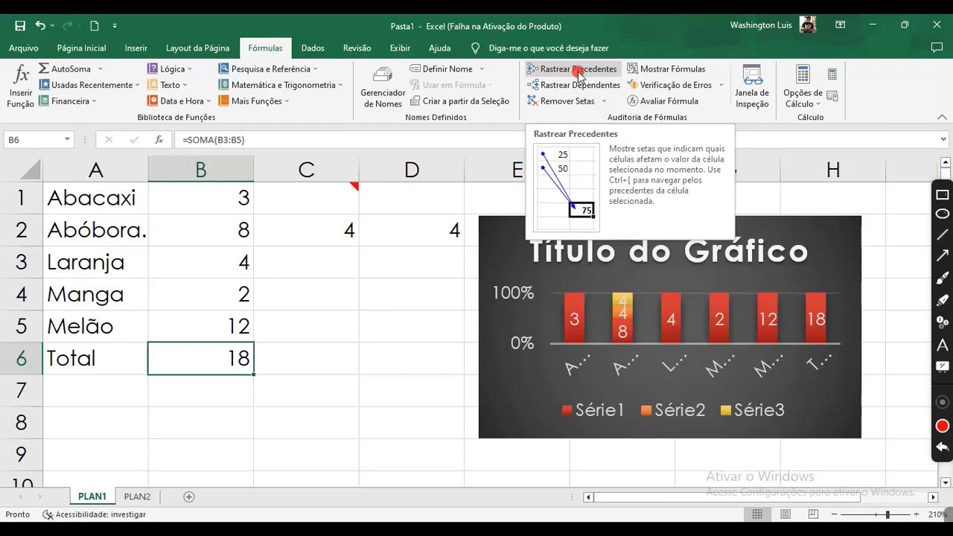
Step: Move the Total label and its sum from A6:B6 to C9:D9
click(257, 337)
click(196, 366)
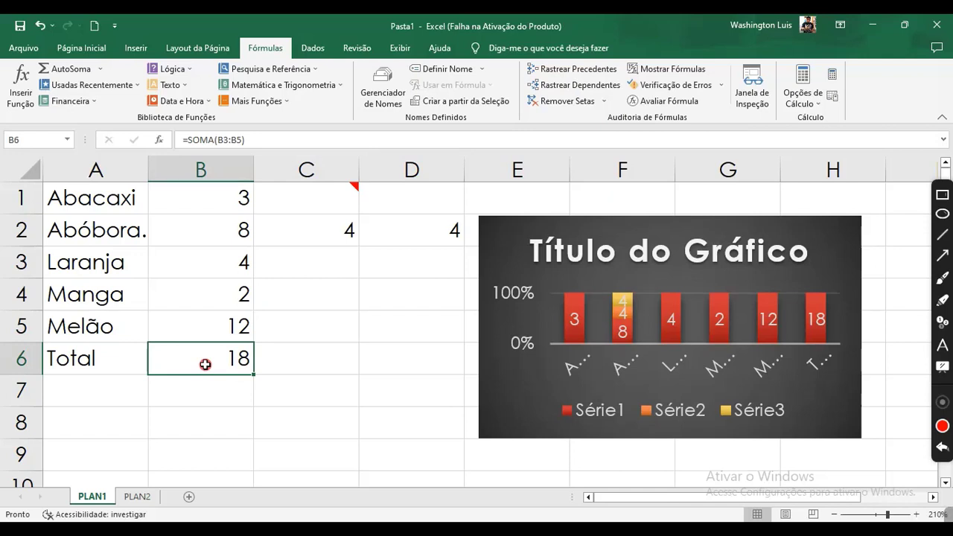
click(105, 378)
click(108, 362)
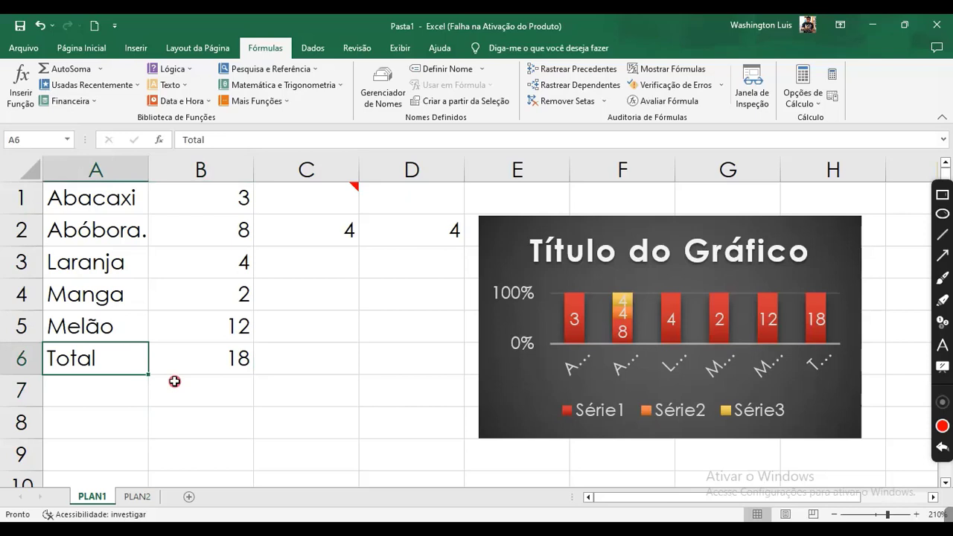
click(117, 377)
mouse_move(117, 360)
mouse_down()
mouse_move(197, 376)
mouse_move(399, 458)
mouse_up()
click(401, 462)
Step: Select the Total in D9 and trace its precedents from B3:B5
click(396, 397)
click(400, 462)
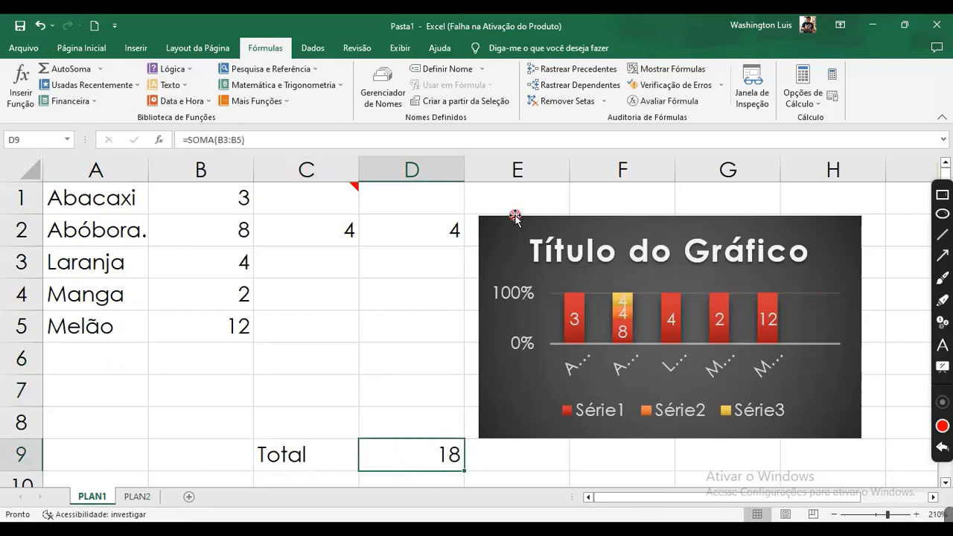
click(592, 71)
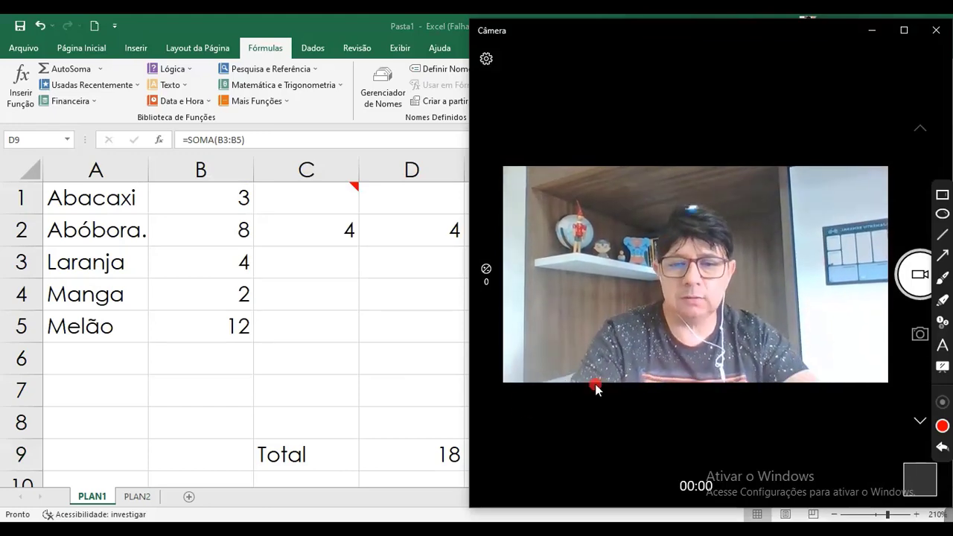
click(432, 445)
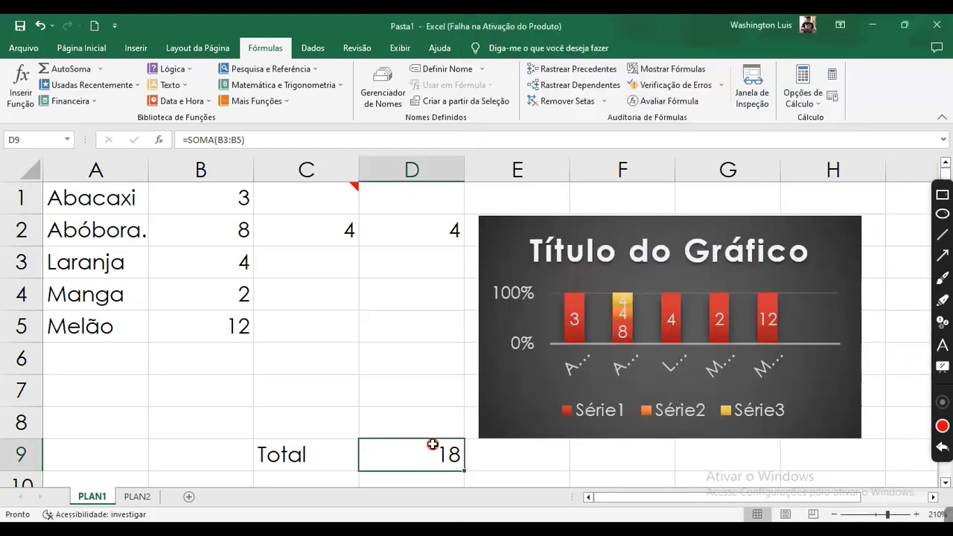
click(590, 69)
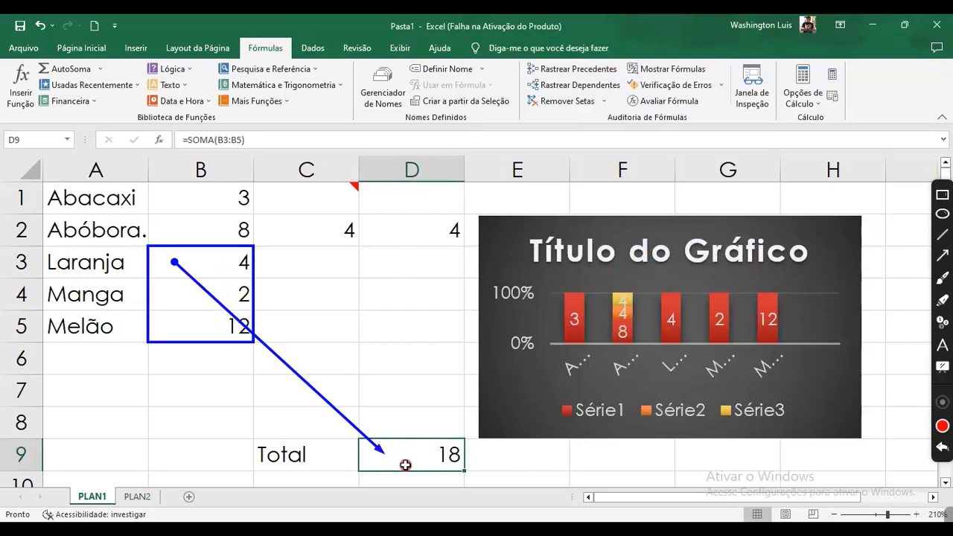
Step: Select the Total in D9 and remove the precedent arrows
click(219, 297)
click(225, 265)
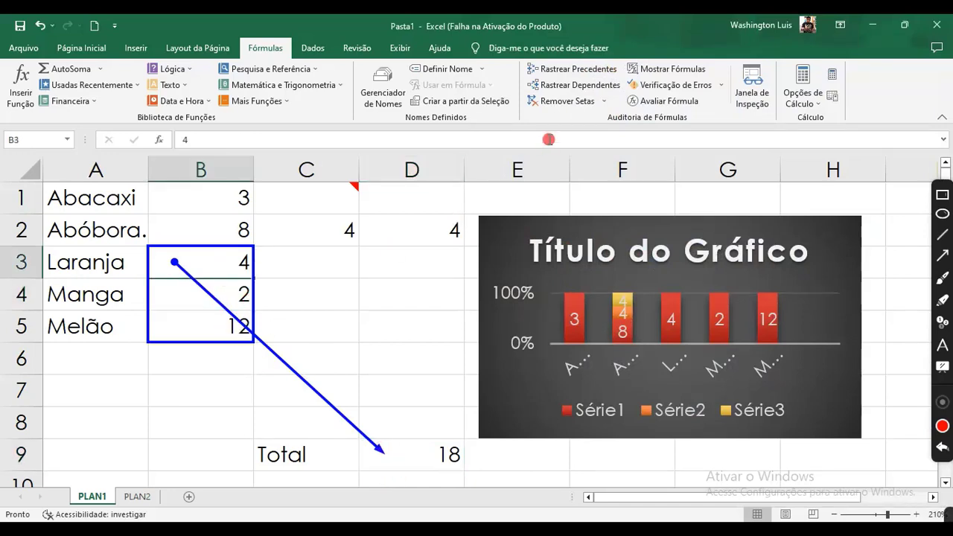
click(419, 455)
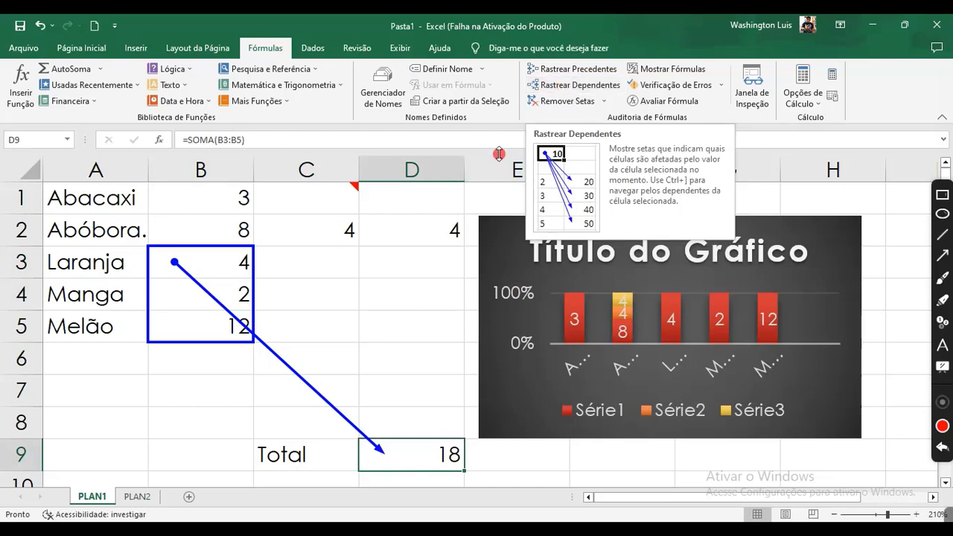
click(242, 254)
click(426, 462)
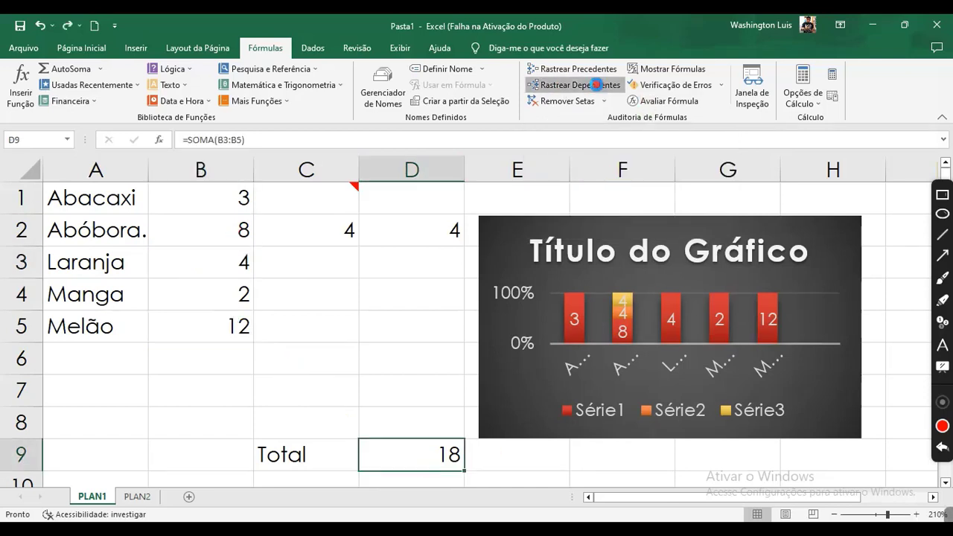
Step: Trace dependents of D9, which has none, then trace B5's dependents to the Total
click(588, 85)
click(470, 308)
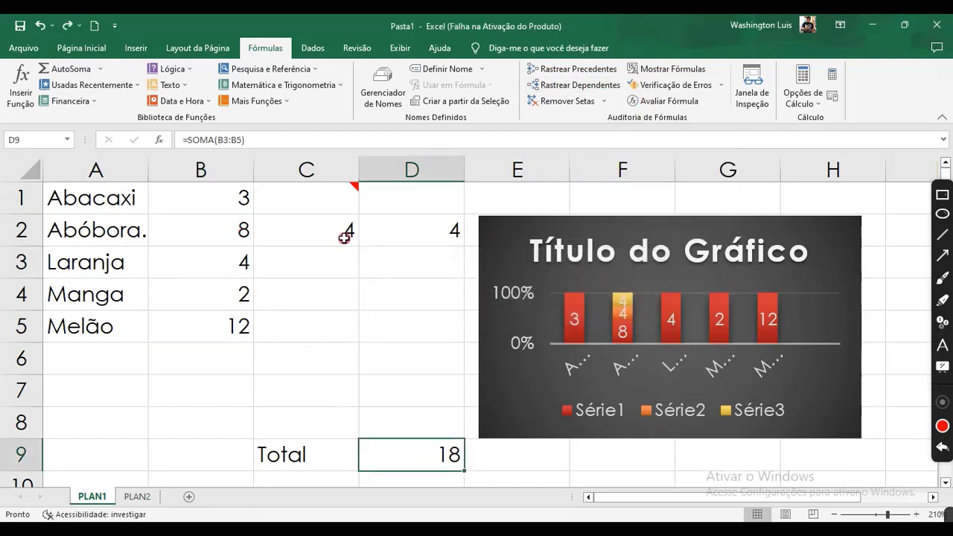
click(236, 331)
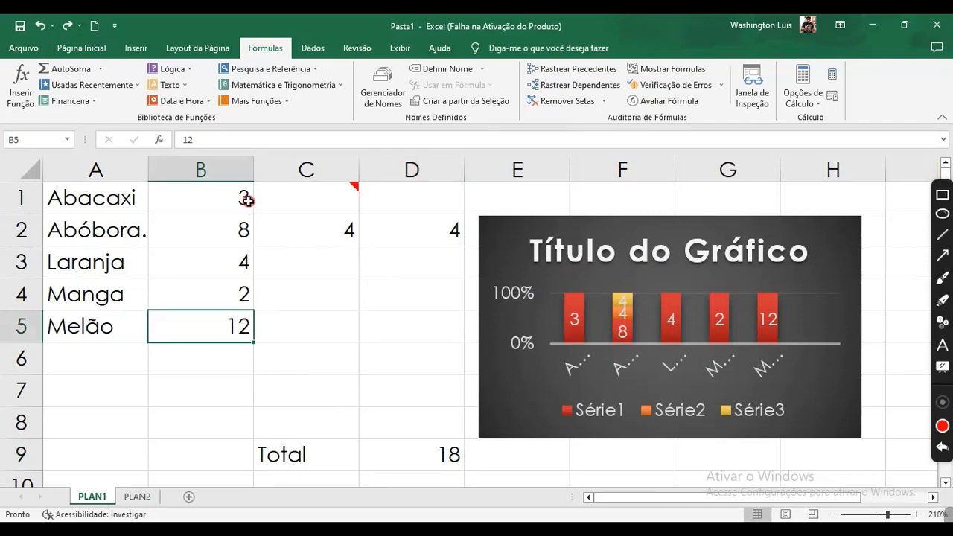
click(576, 86)
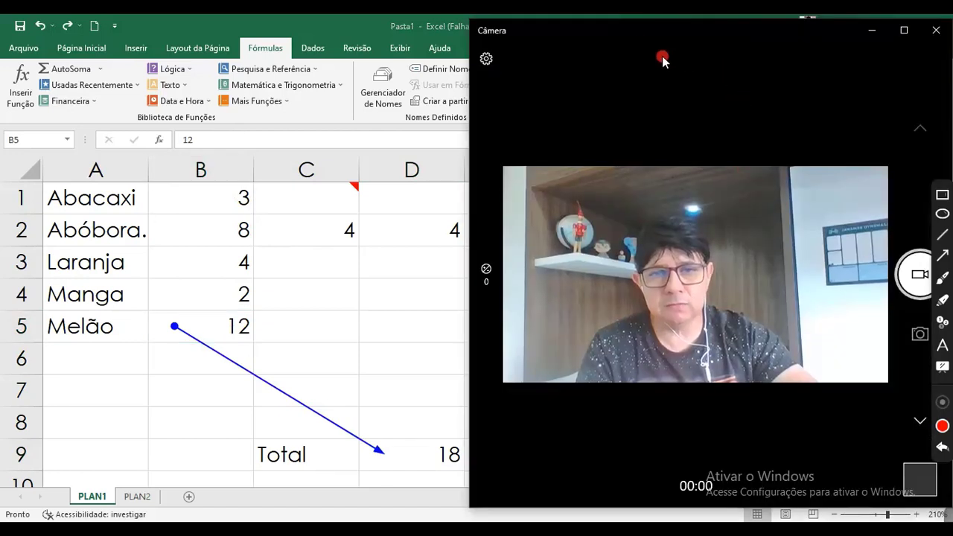
Step: Replace Melão's 12 in B5 with 5, then select D9 and show formulas instead of values
drag(630, 44, 642, 48)
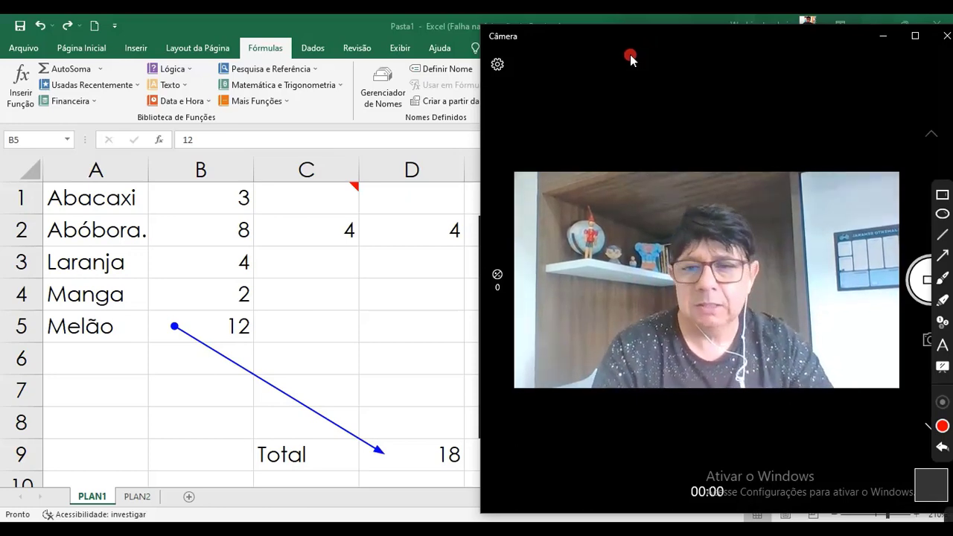
key(alt+Tab)
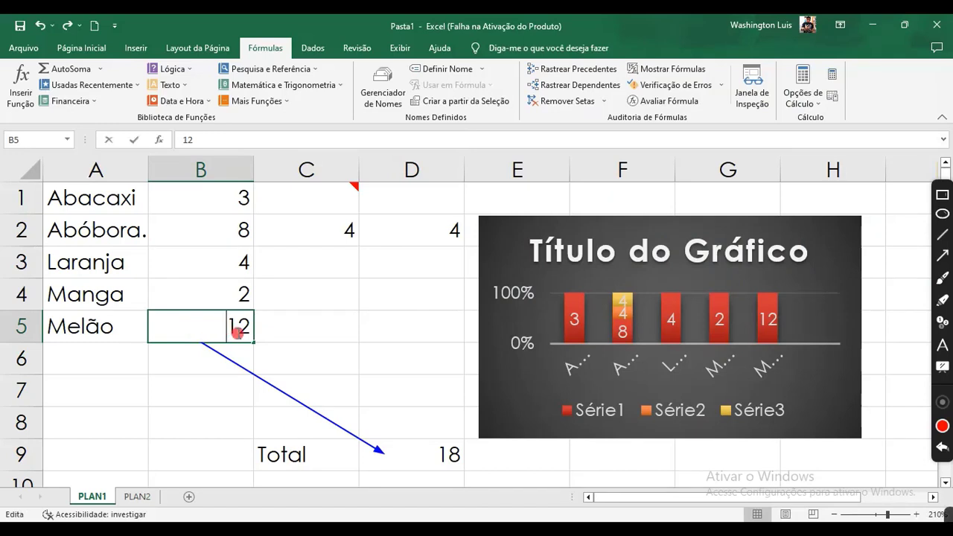
double_click(227, 326)
drag(224, 325, 275, 334)
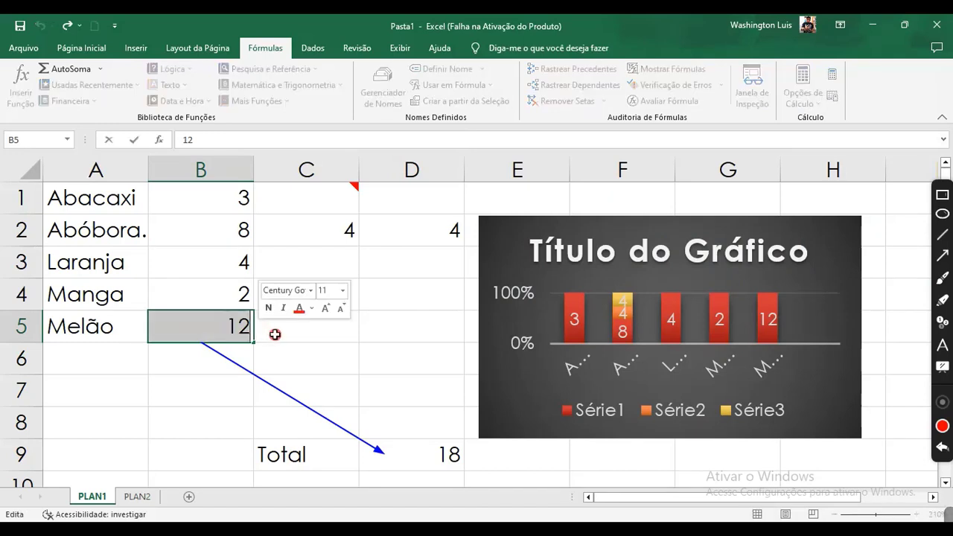
text(5)
click(283, 345)
click(411, 456)
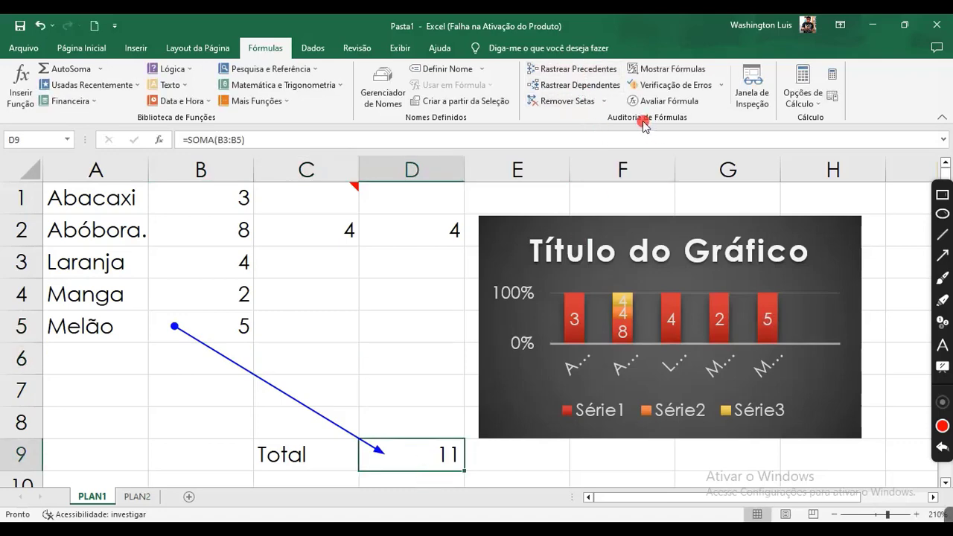
click(665, 70)
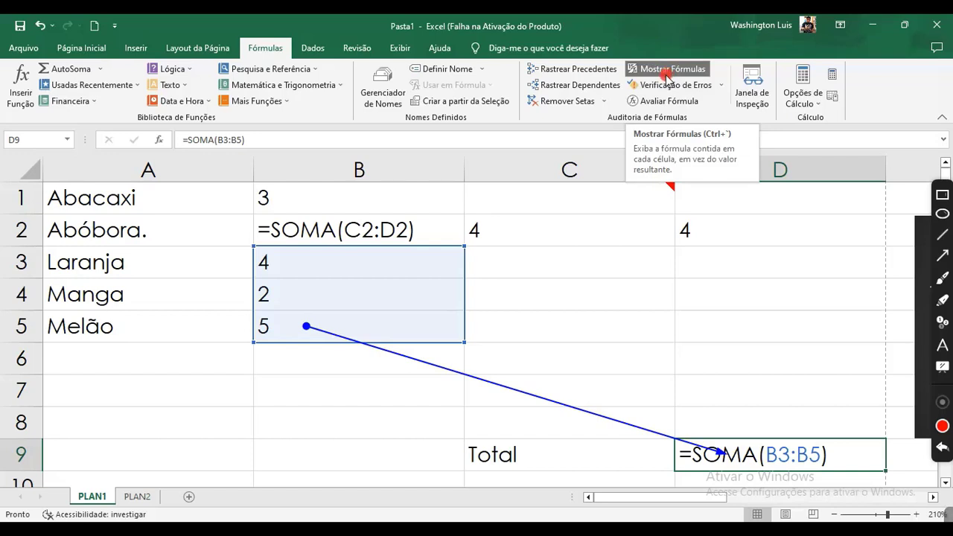
Step: Switch Mostrar Fórmulas off, on and off again so values show
click(667, 74)
click(385, 273)
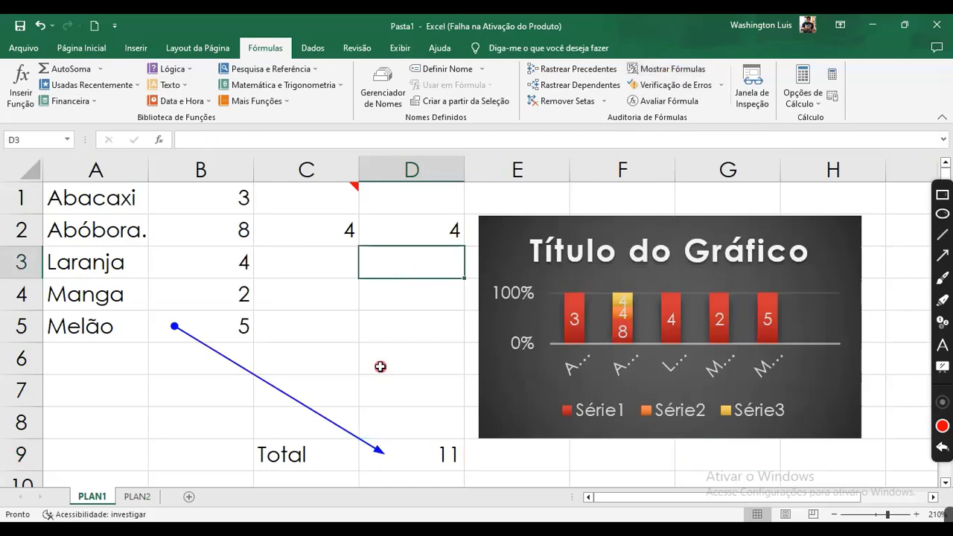
click(537, 520)
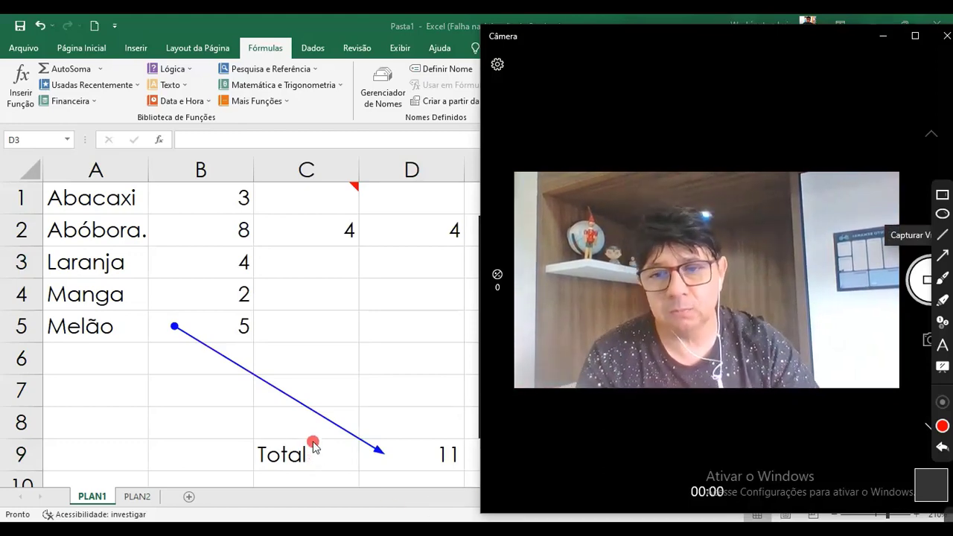
key(alt+Tab)
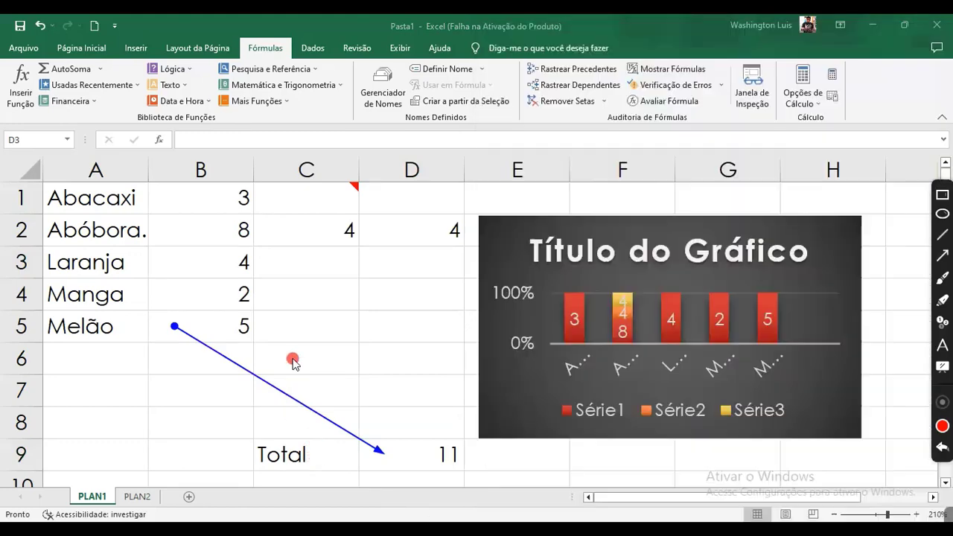
click(668, 70)
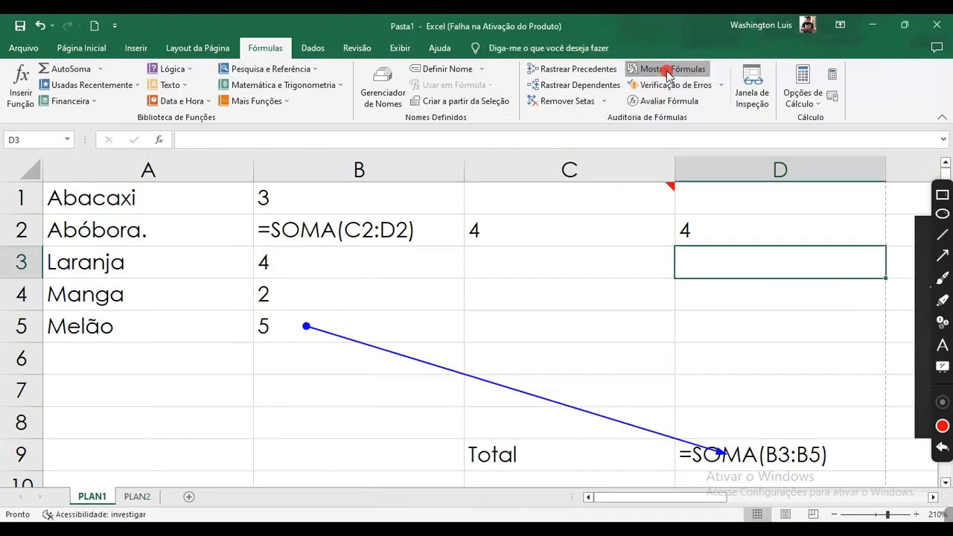
click(665, 69)
Step: Remove the trace arrow from B5 and bring up the Dados tools
click(564, 100)
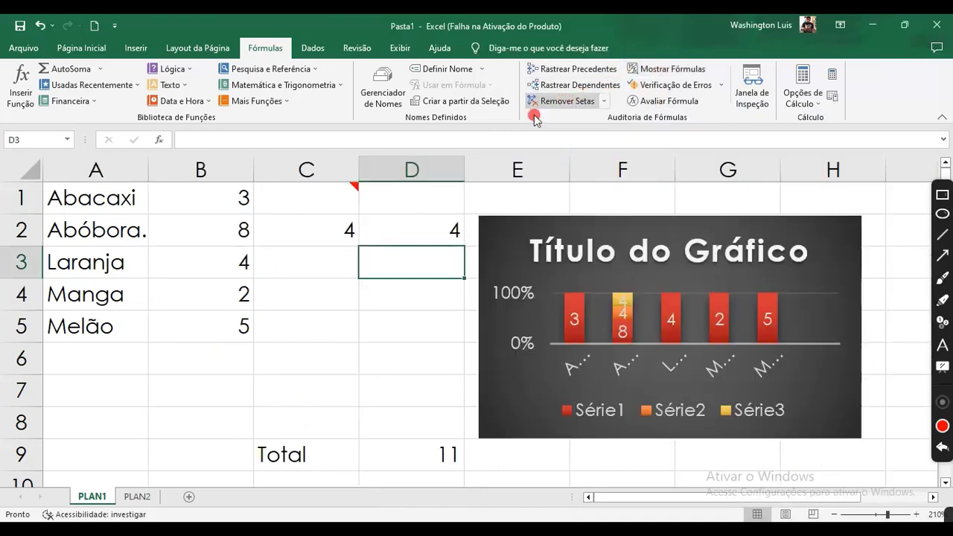
click(322, 295)
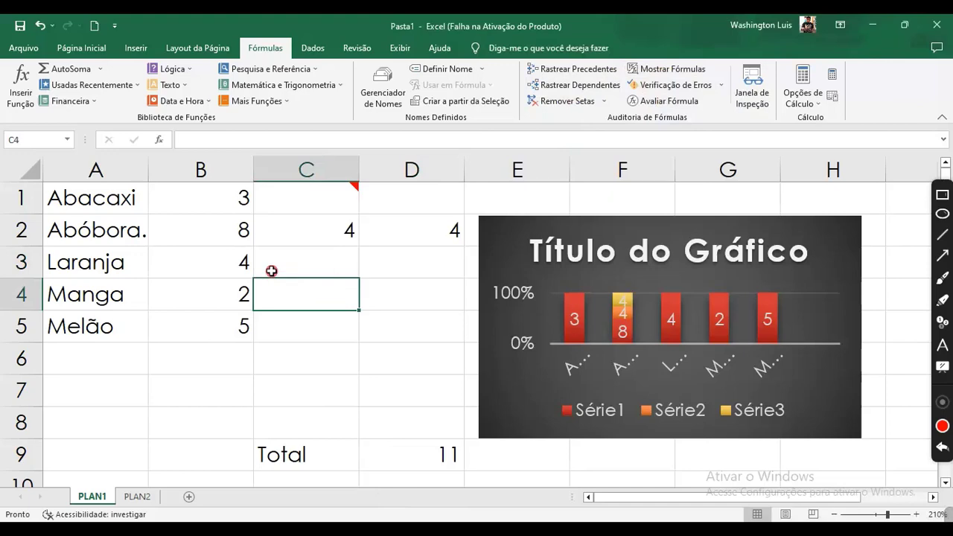
click(313, 49)
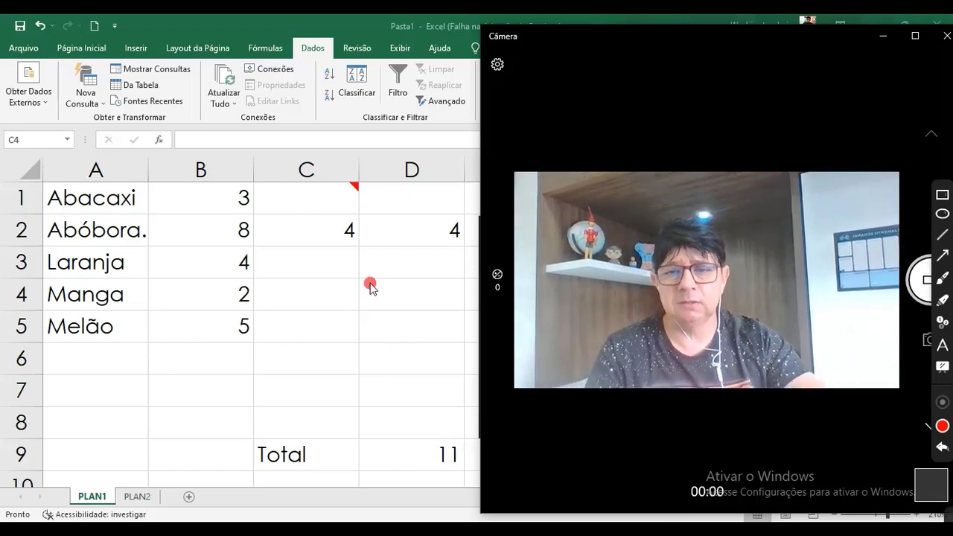
Step: Turn filters on, open and close column B's filter list, switch filtering off, then show Revisão
click(329, 288)
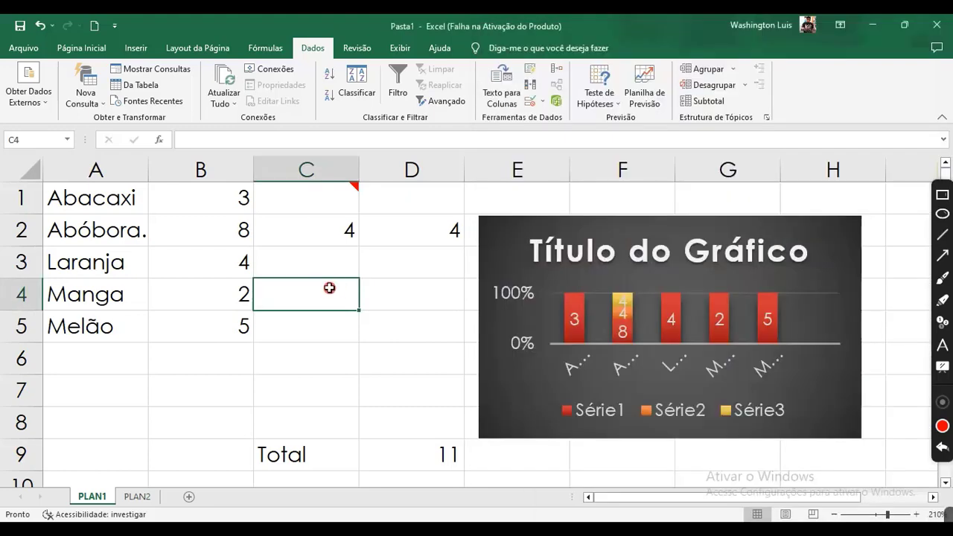
click(392, 99)
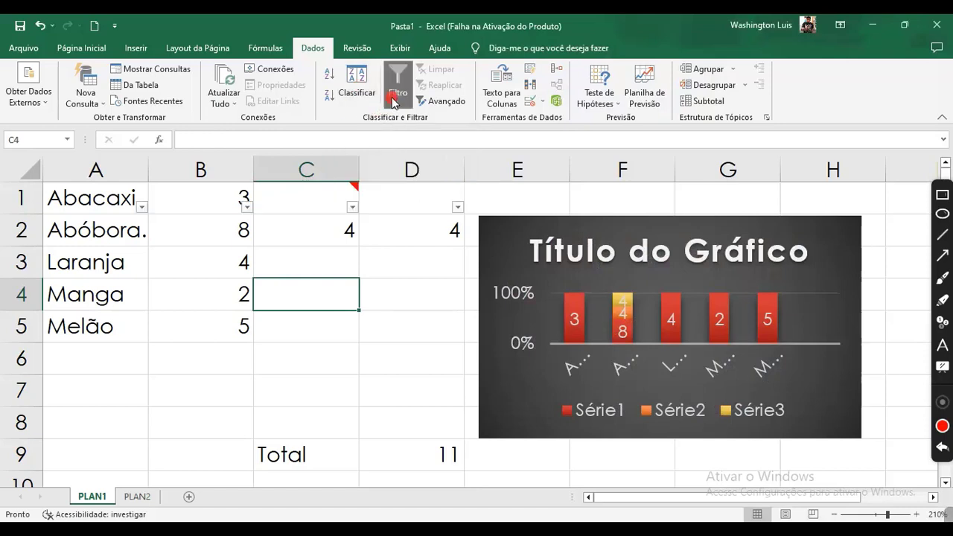
click(247, 207)
click(204, 375)
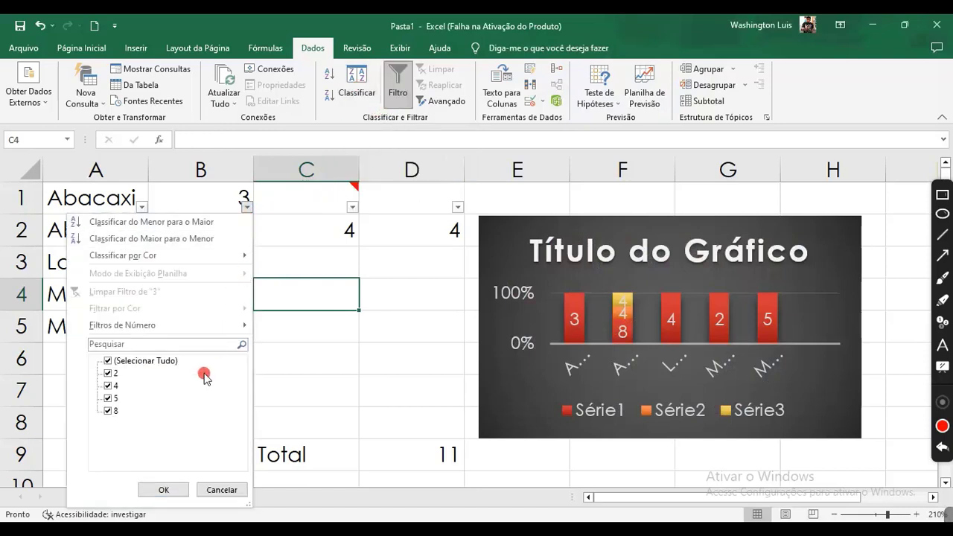
click(261, 206)
click(247, 208)
click(298, 202)
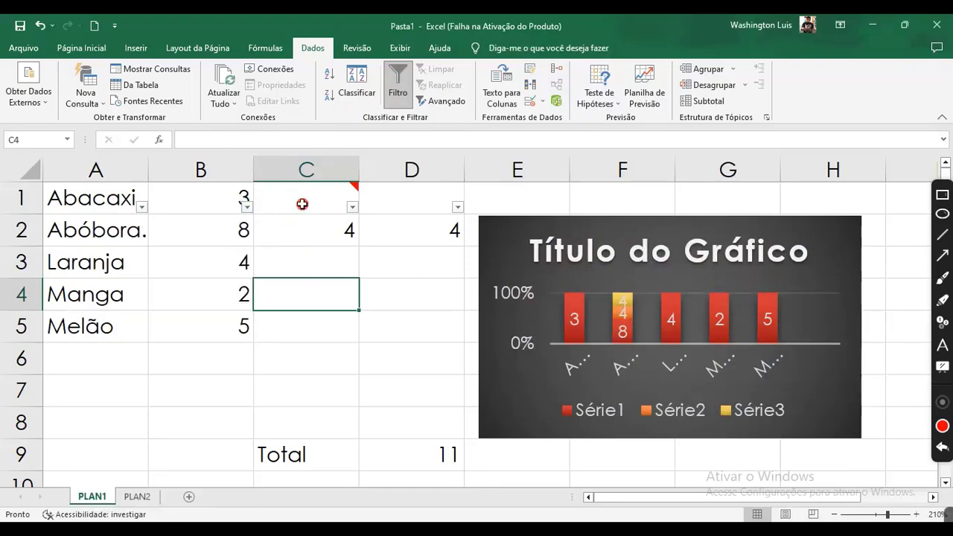
mouse_move(303, 204)
key(ctrl+shift+l)
click(303, 204)
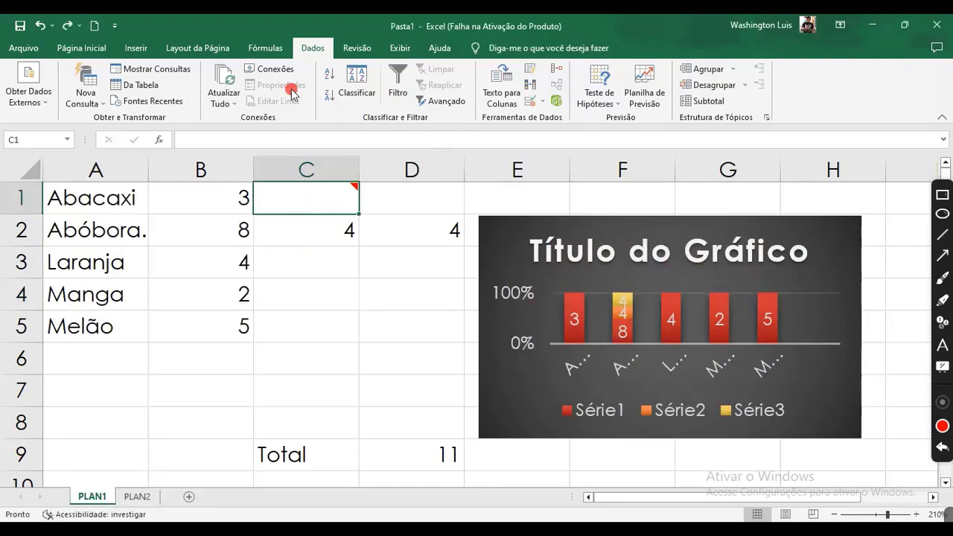
click(363, 51)
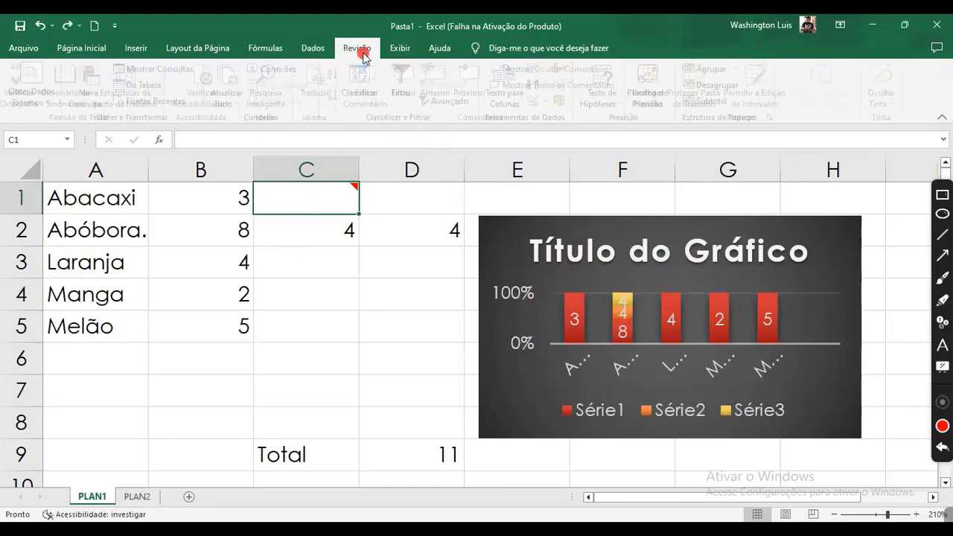
Step: Switch the ribbon to the Revisão tab to show the comment commands
click(314, 47)
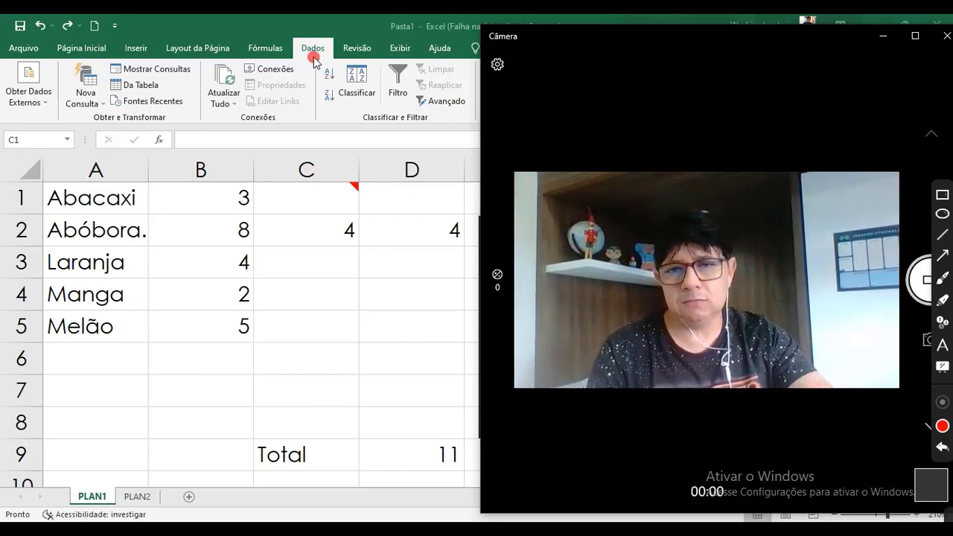
click(356, 50)
click(358, 50)
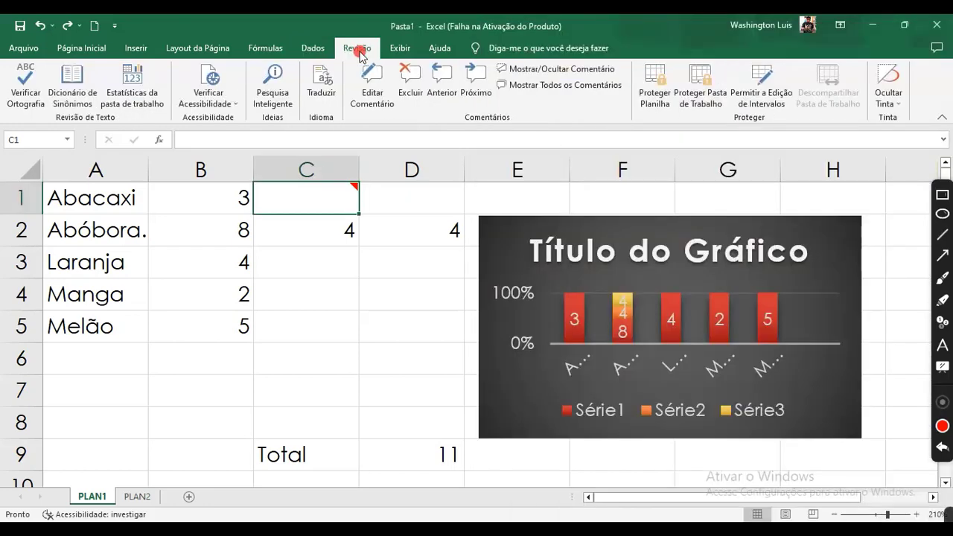
Step: Add a new comment to cell C2
click(249, 266)
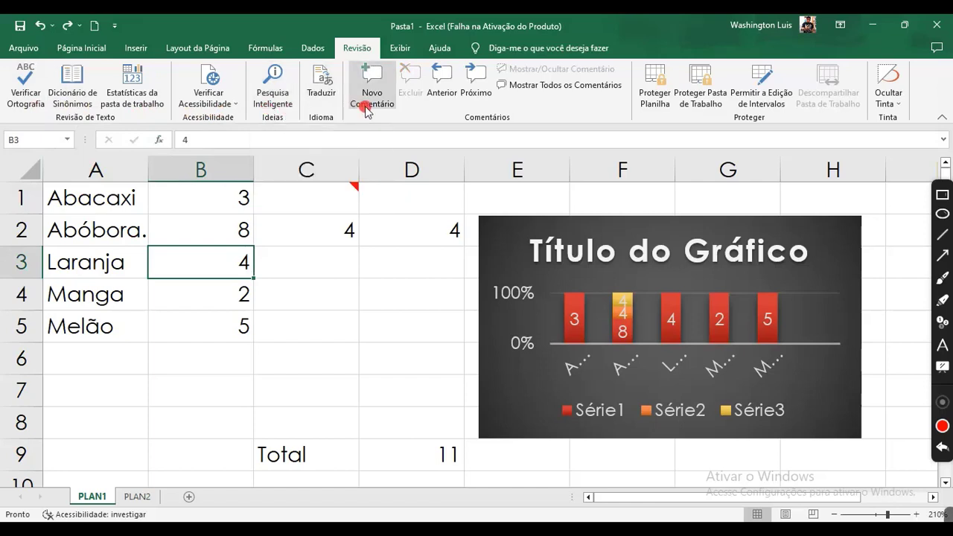
click(300, 221)
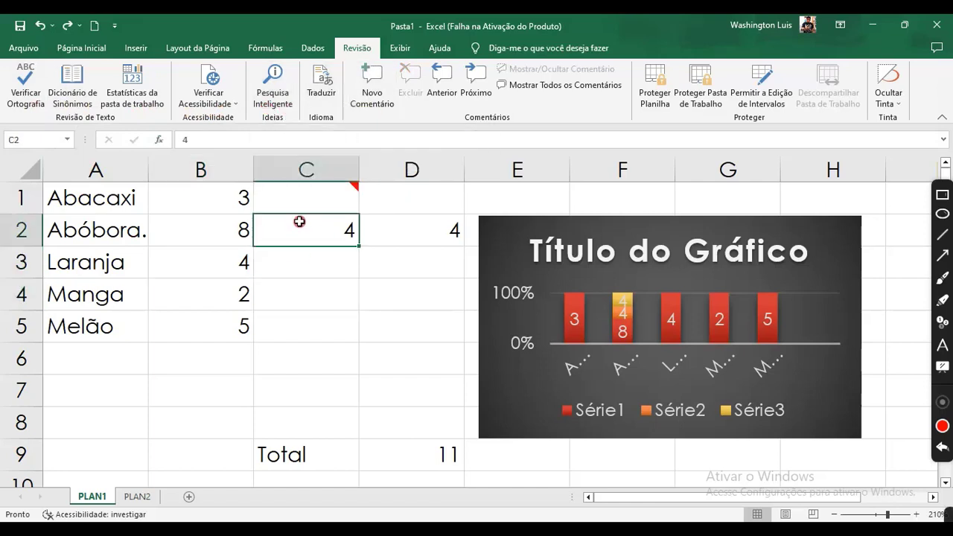
click(370, 93)
text(sfsdfsdfsdfsdsdf)
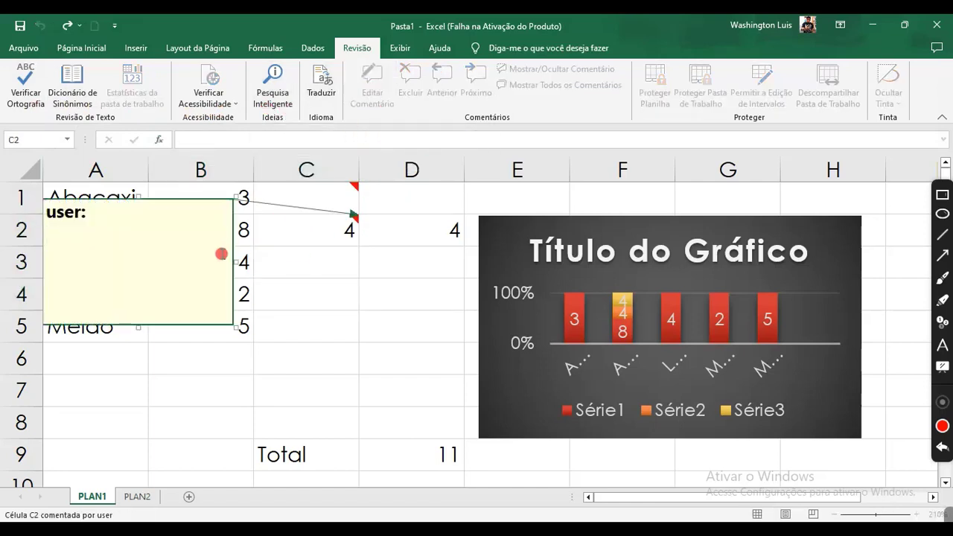
click(306, 315)
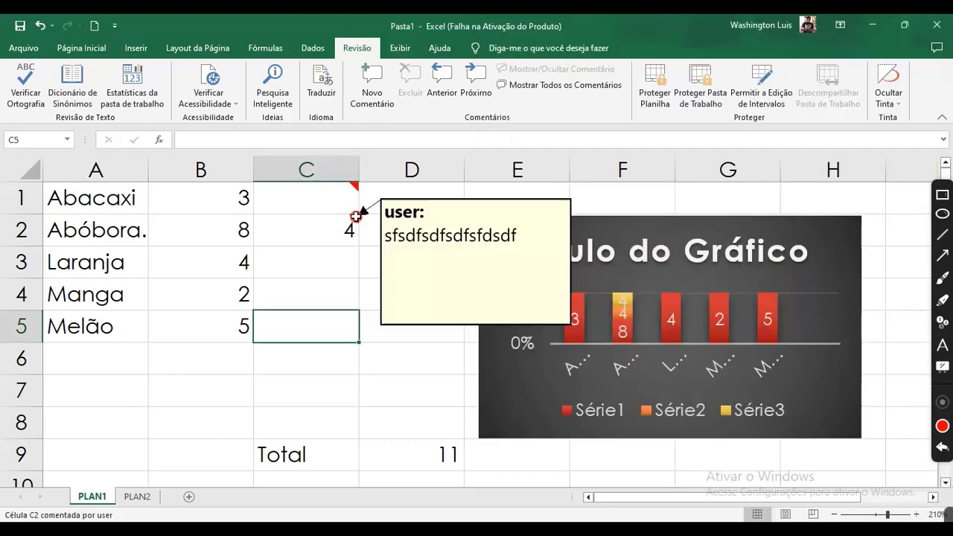
Step: Delete the comments on C1 and C2 with Excluir, leaving the sheet comment-free
click(354, 220)
click(357, 190)
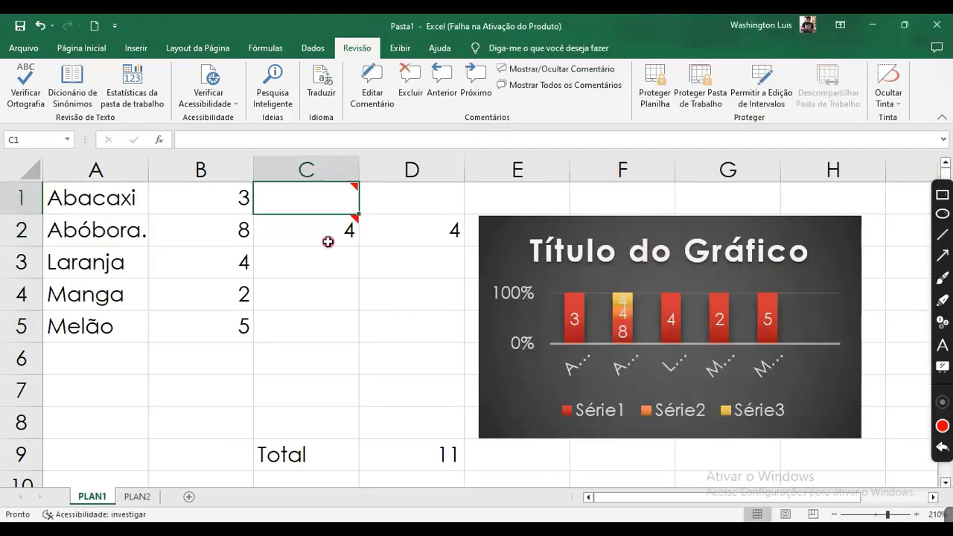
mouse_move(327, 245)
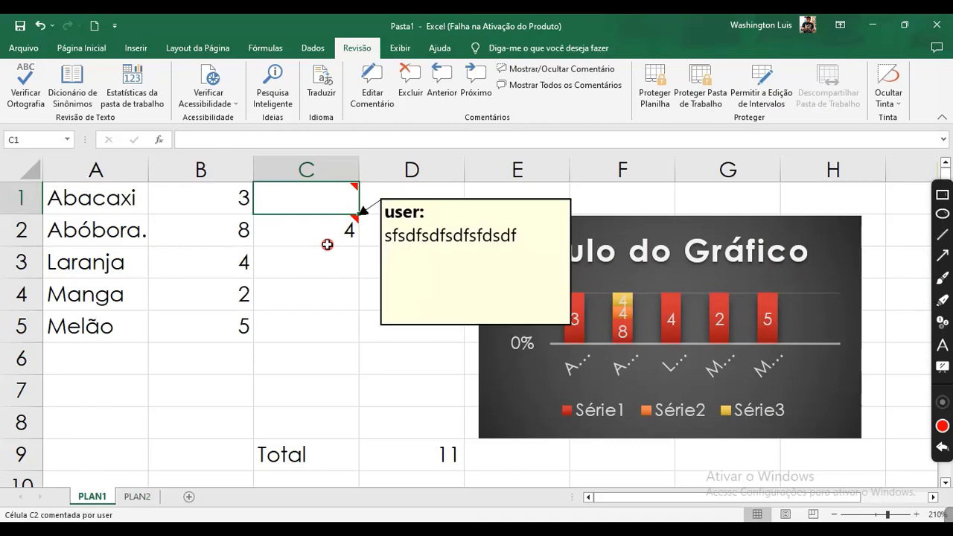
click(410, 84)
click(434, 96)
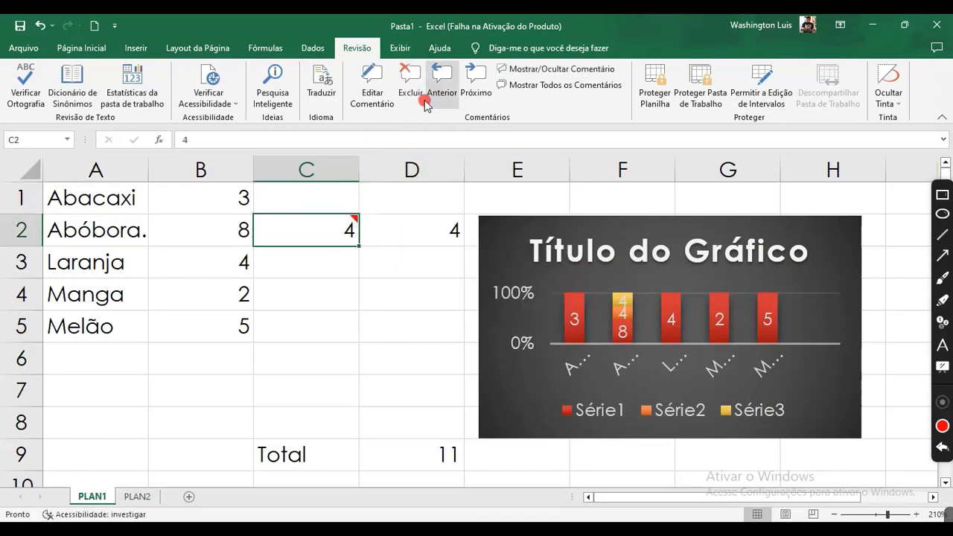
click(414, 94)
click(385, 274)
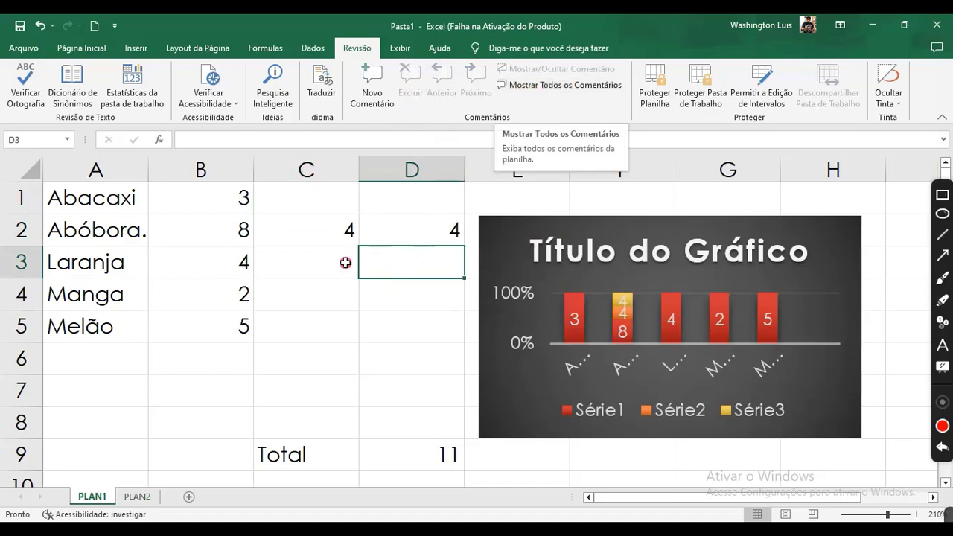
mouse_move(85, 200)
mouse_down()
mouse_move(355, 223)
mouse_move(403, 321)
mouse_up()
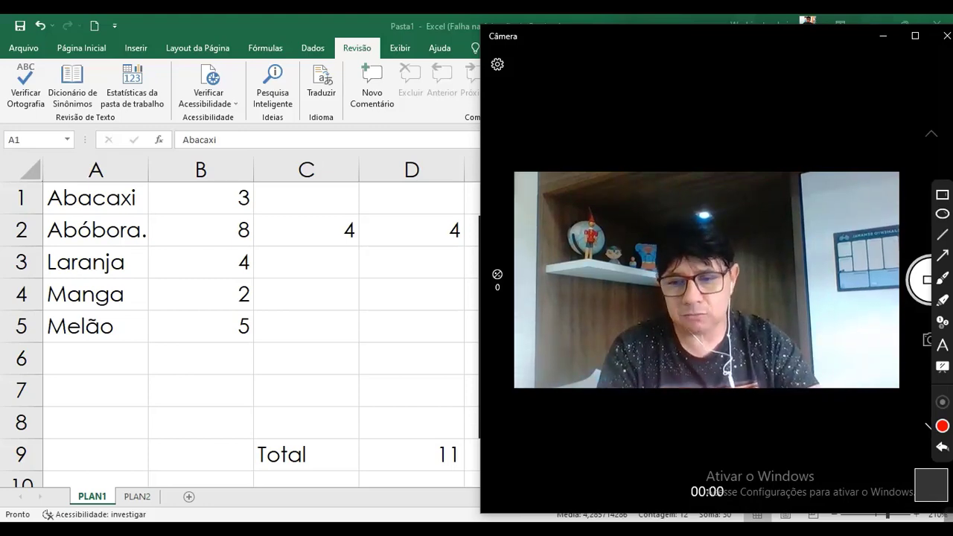
key(alt+Tab)
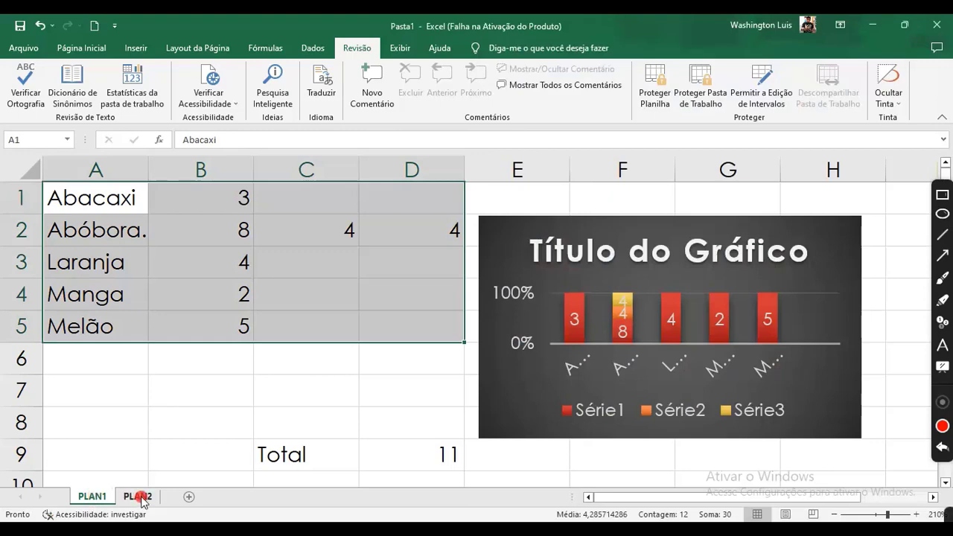
Step: From PLAN2, add blank sheets Planilha3 and Planilha4, then go back to PLAN1
click(141, 498)
click(189, 500)
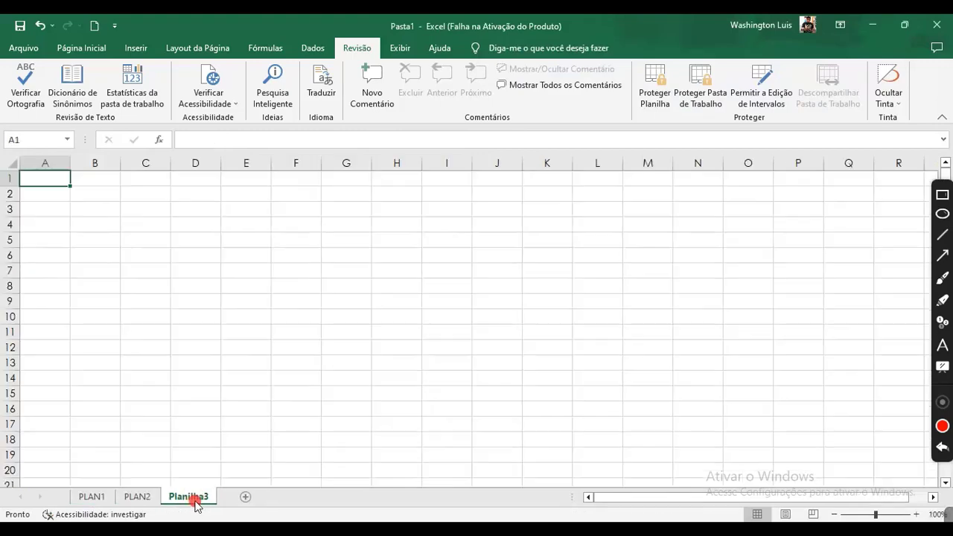
click(249, 497)
click(88, 496)
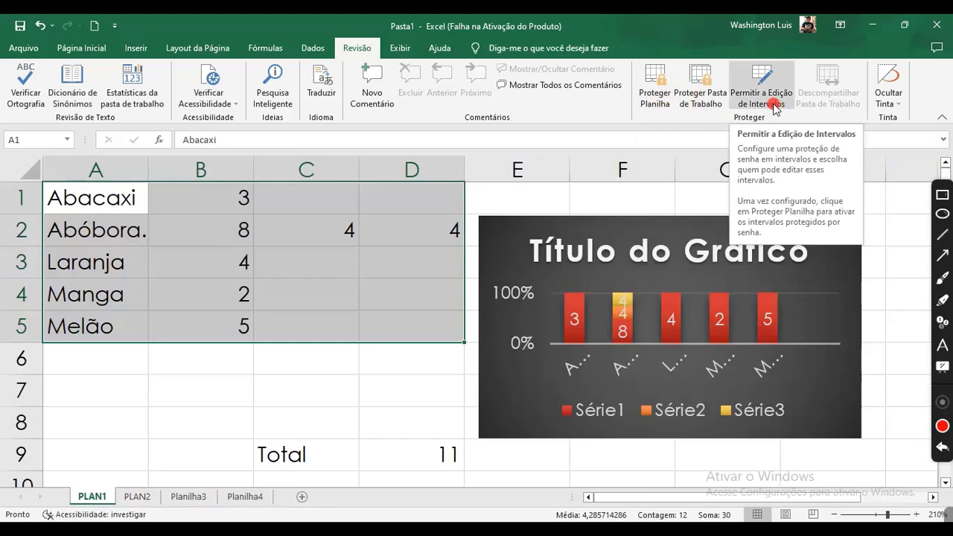
Step: Define password-protected editable range Intervalo1 covering A1:D5 via Permitir a Edição de Intervalos
click(306, 263)
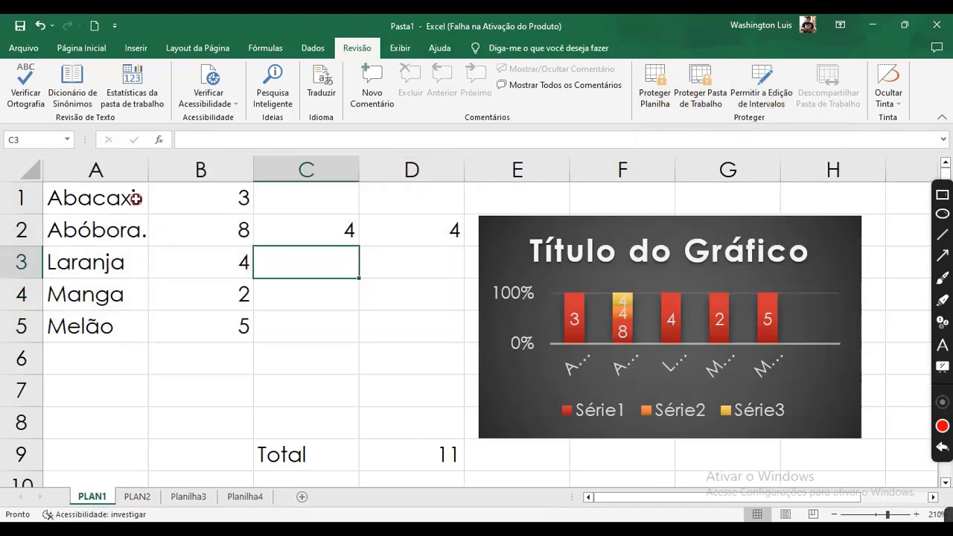
mouse_move(130, 198)
mouse_down()
mouse_move(432, 309)
mouse_move(461, 339)
mouse_up()
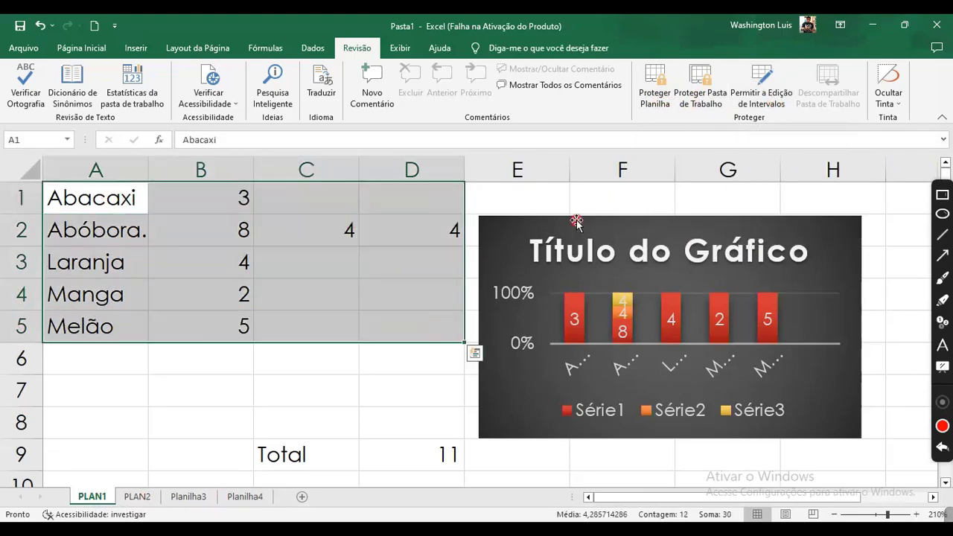
click(742, 101)
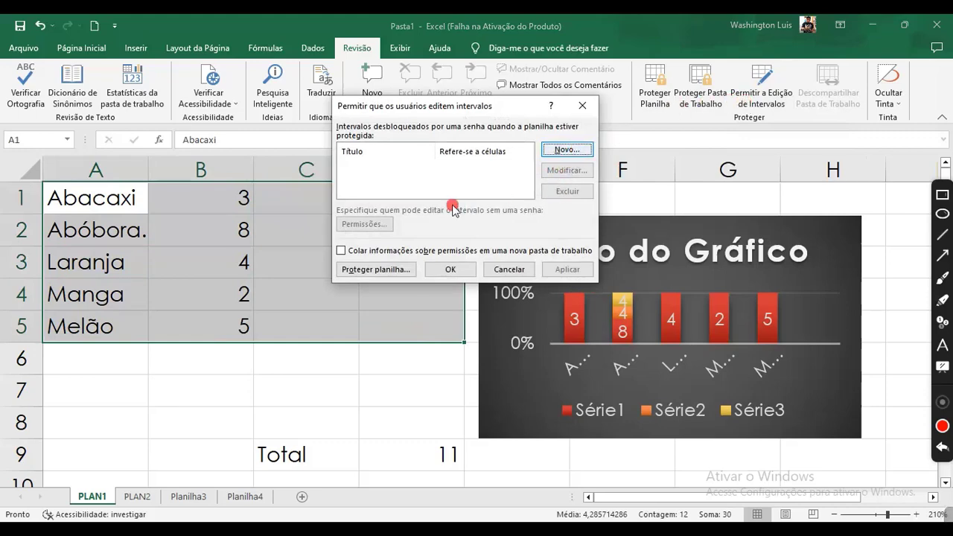
click(568, 149)
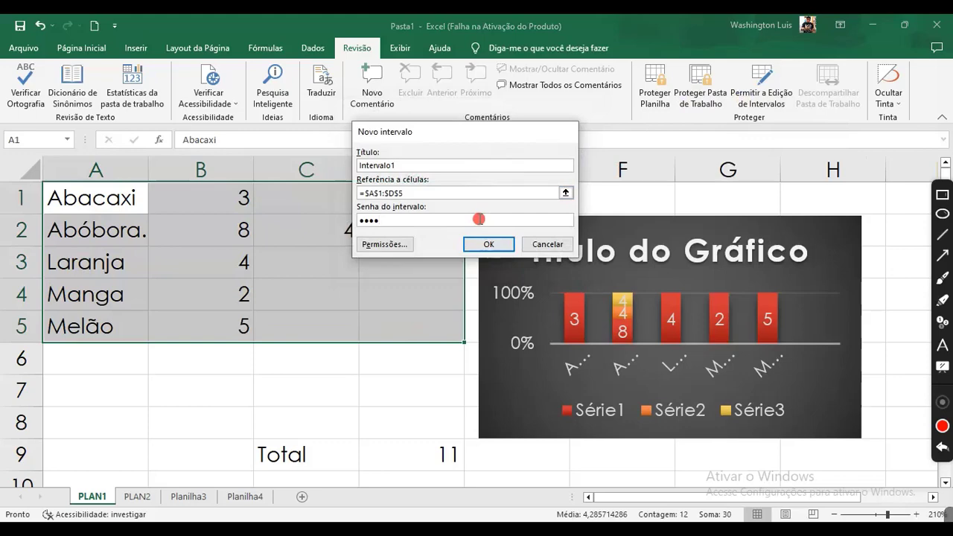
click(479, 249)
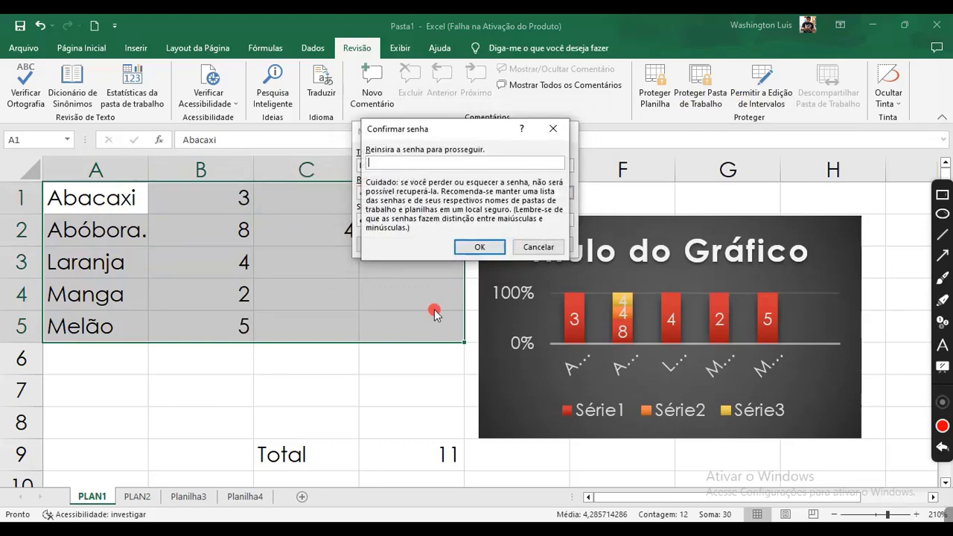
click(479, 248)
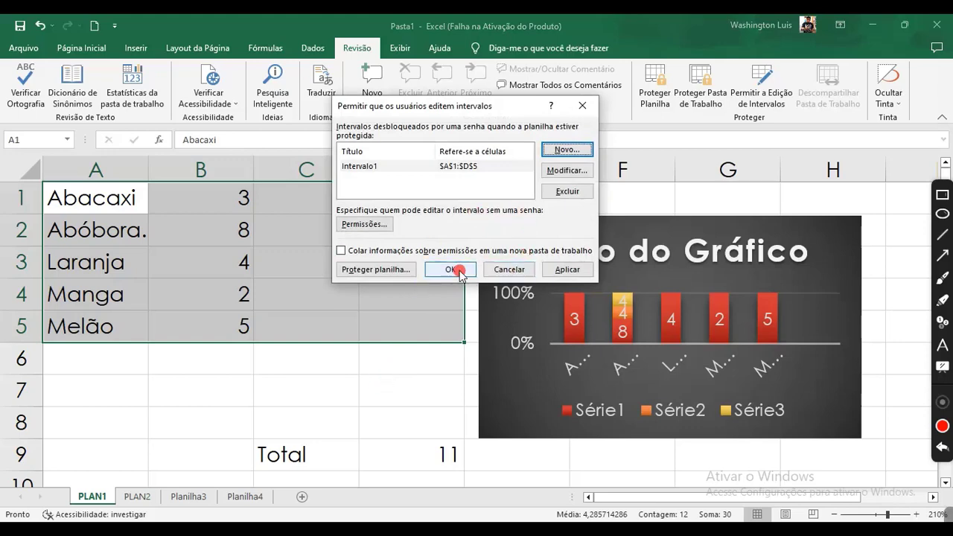
click(450, 269)
Step: Test editing B3 with 'fff', undo it to restore 4, and reselect A1:D5
click(313, 357)
click(246, 270)
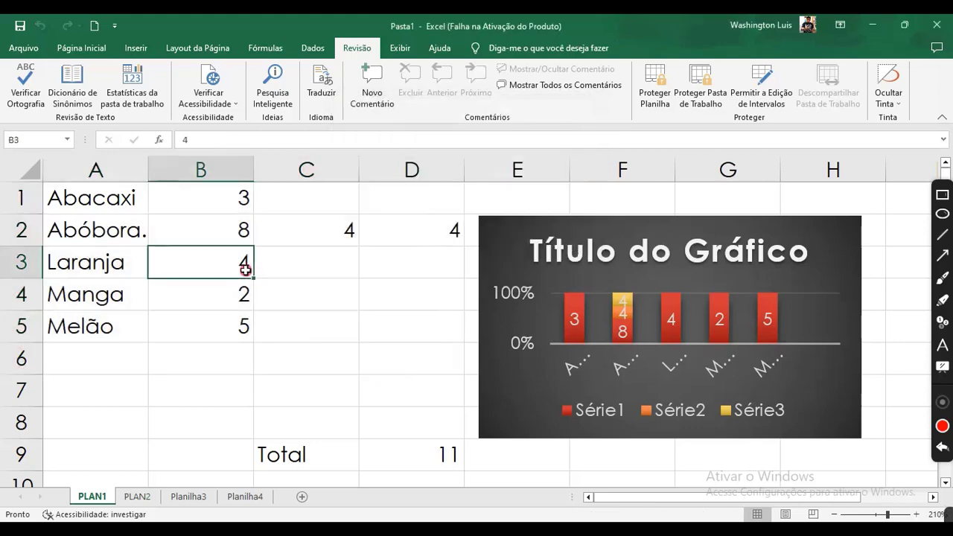
text(fff)
click(298, 356)
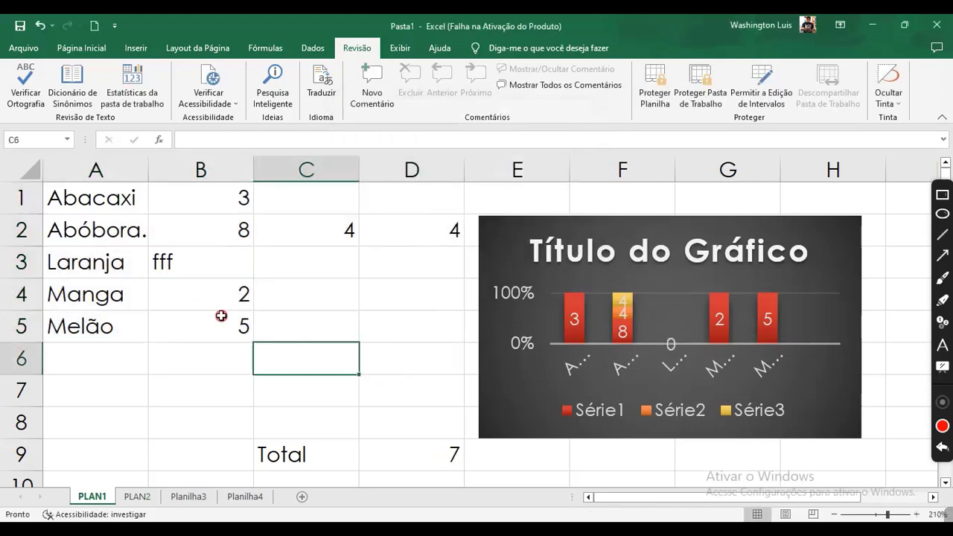
key(ctrl+z)
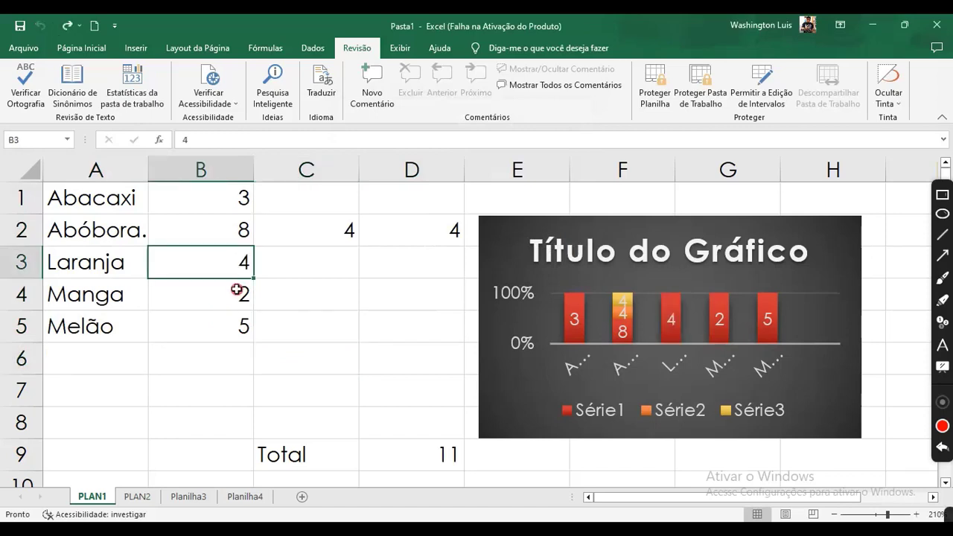
drag(112, 199, 429, 331)
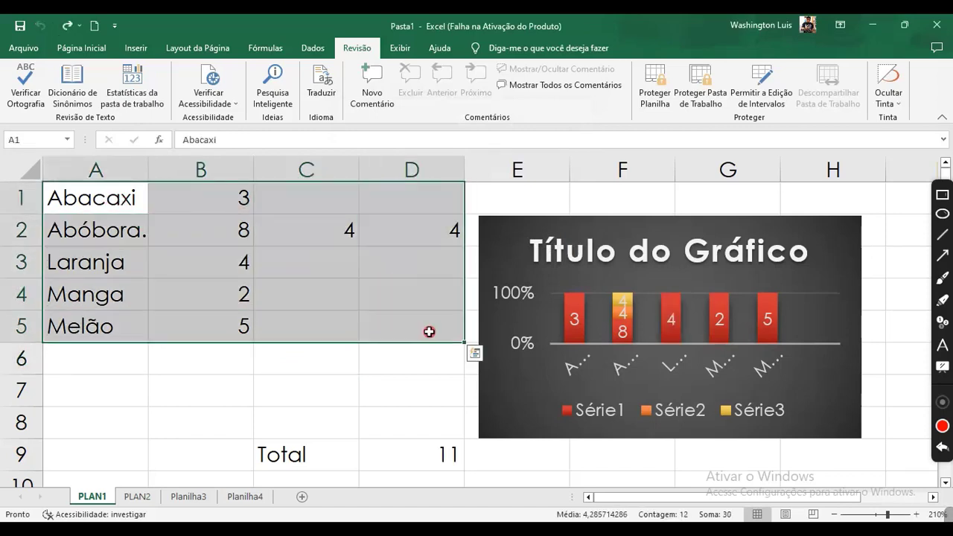
click(767, 91)
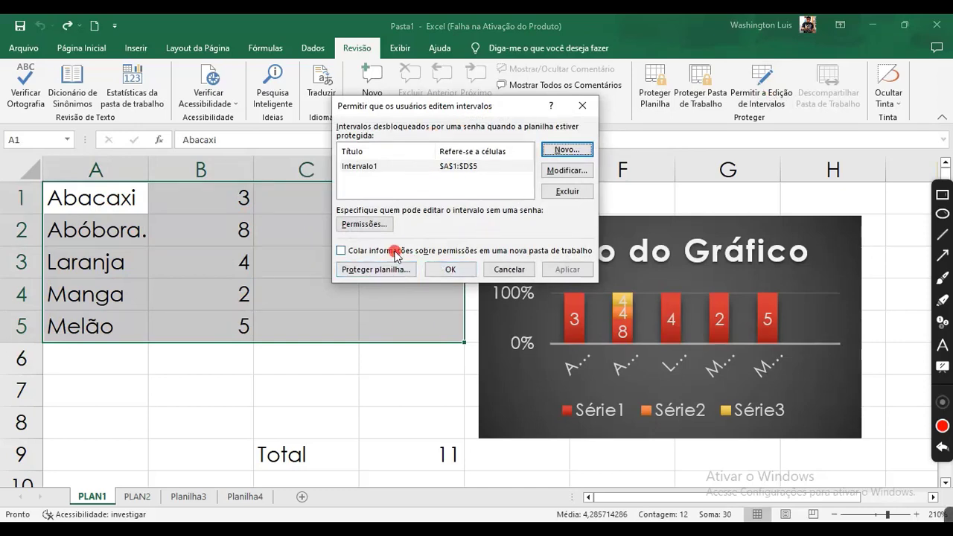
click(371, 225)
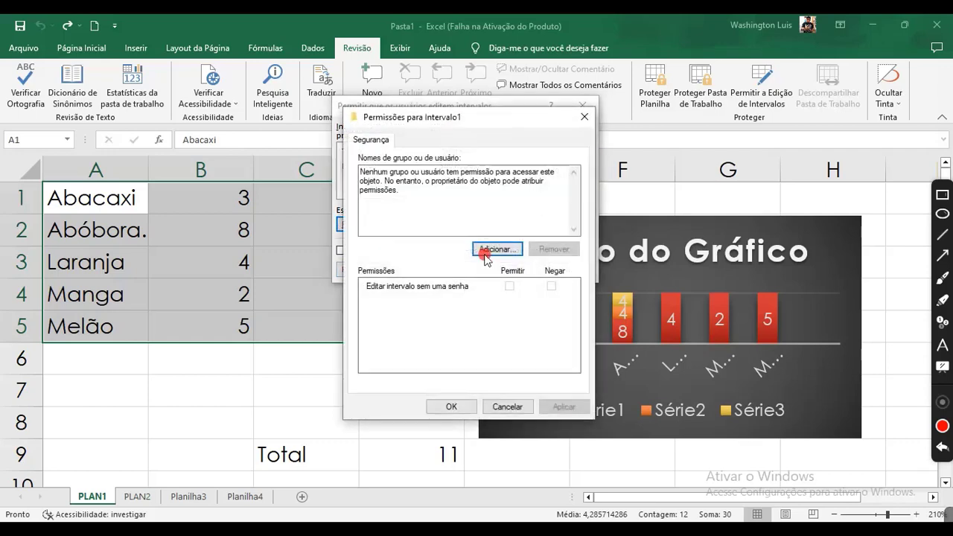
click(586, 120)
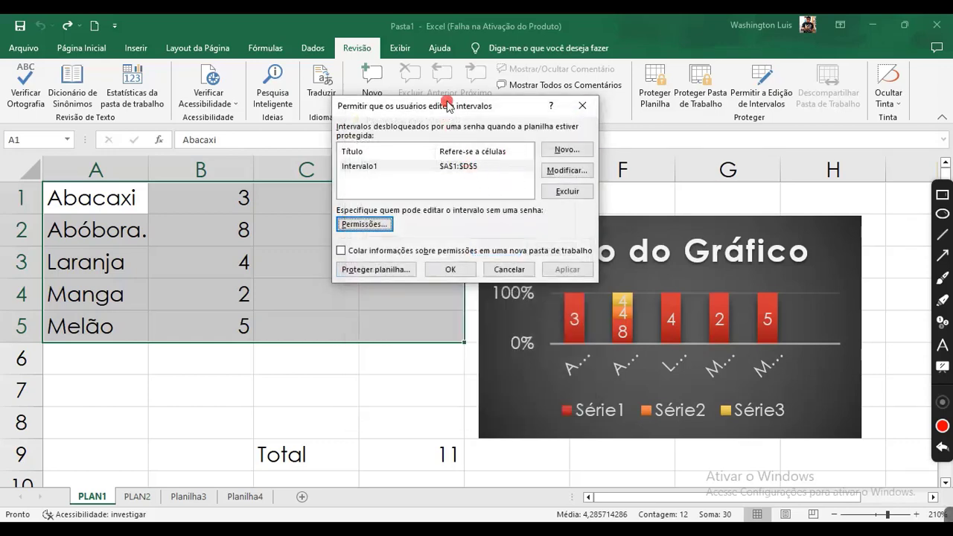
drag(448, 105, 467, 110)
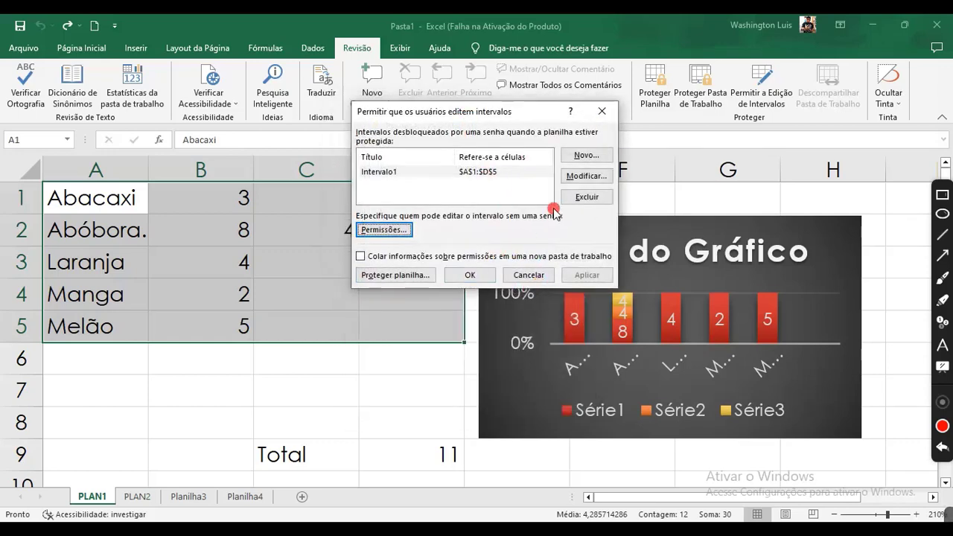
click(488, 172)
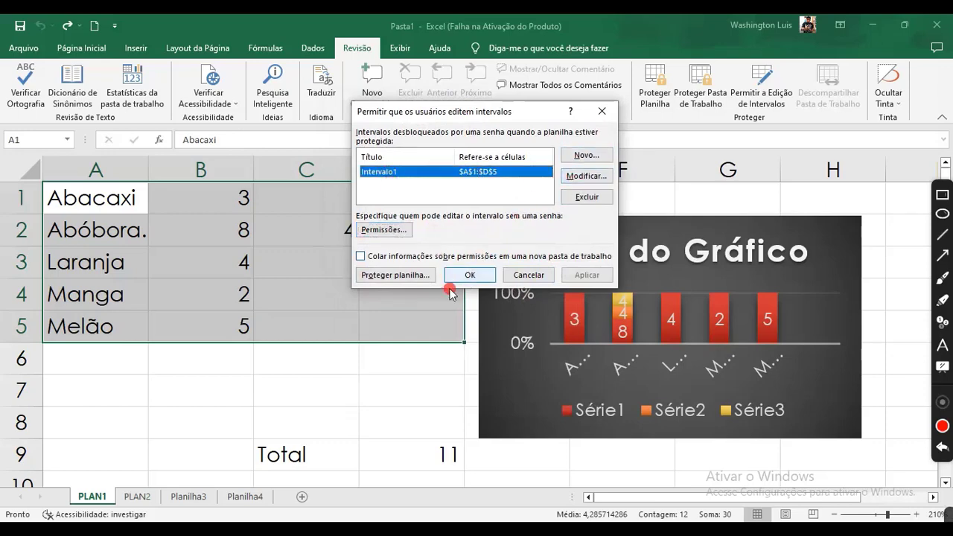
click(469, 275)
click(370, 376)
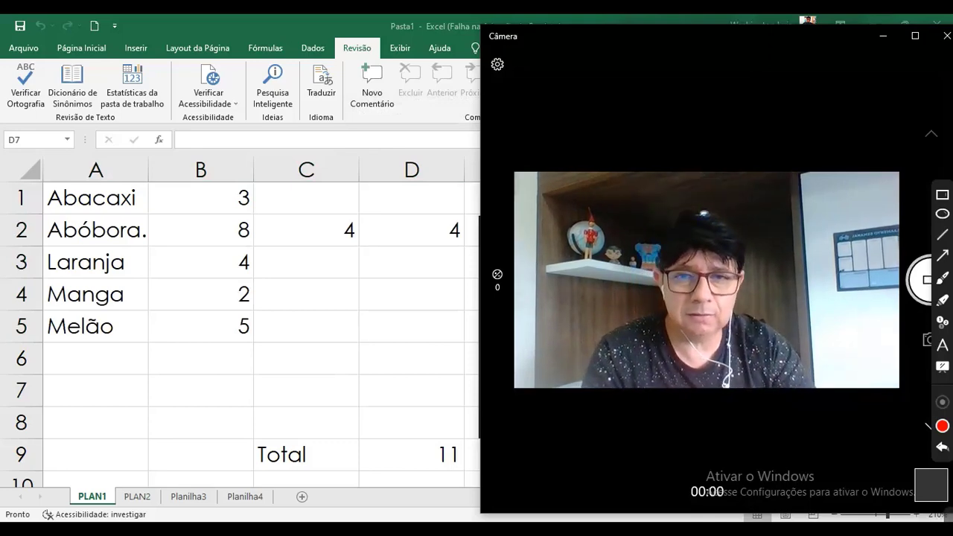
Step: On the Exibir tab, view PLAN1 in Page Break Preview, then Page Layout
key(alt+Tab)
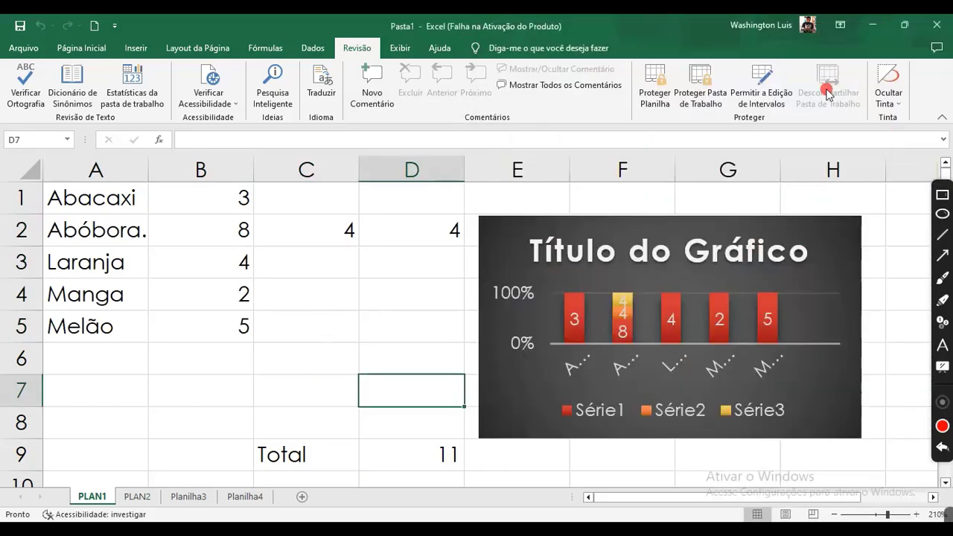
click(401, 50)
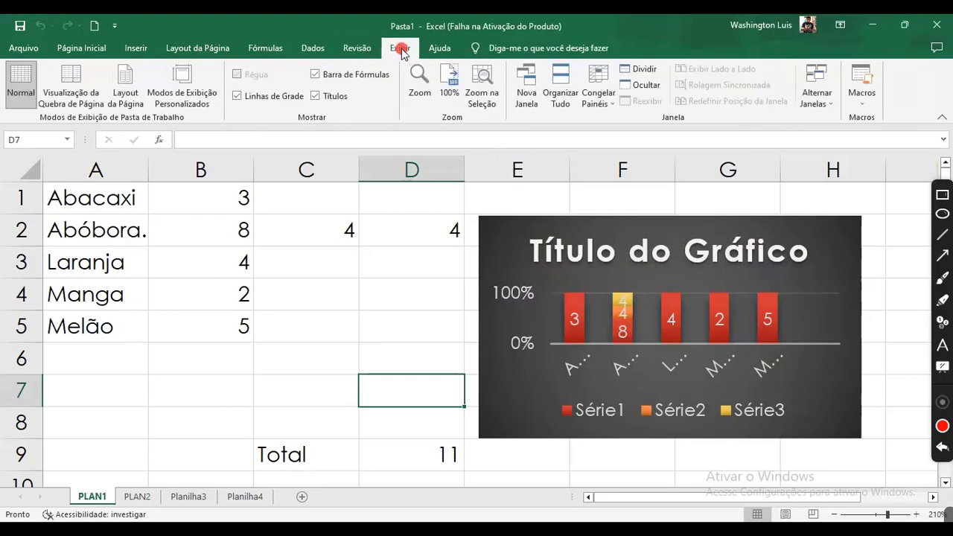
click(53, 104)
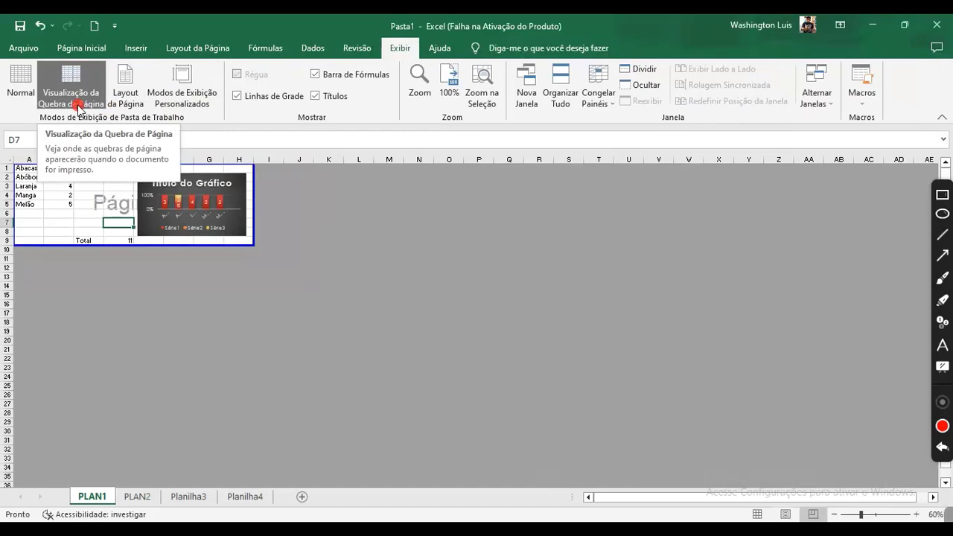
click(123, 105)
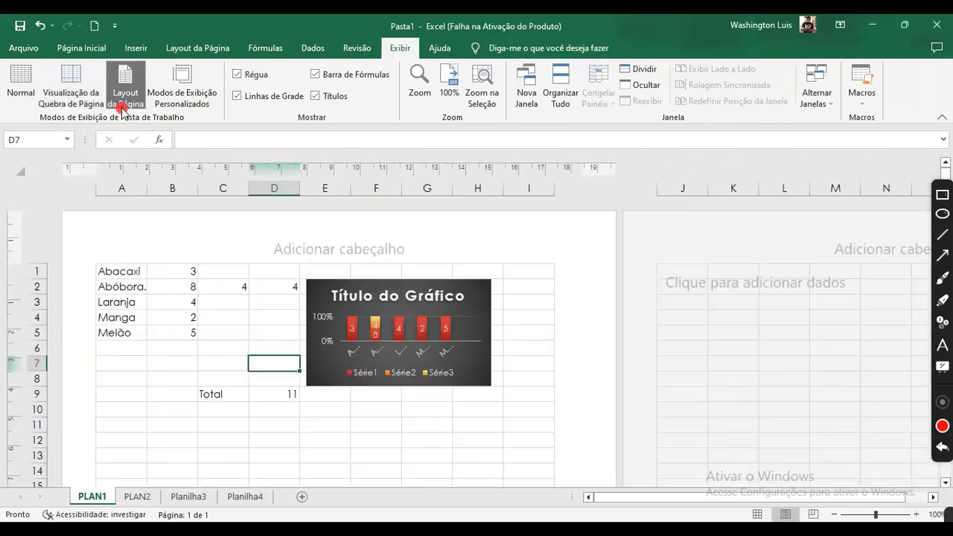
Step: Open and close Modos de Exibição Personalizados, then return PLAN1 to Normal view
click(179, 101)
click(580, 147)
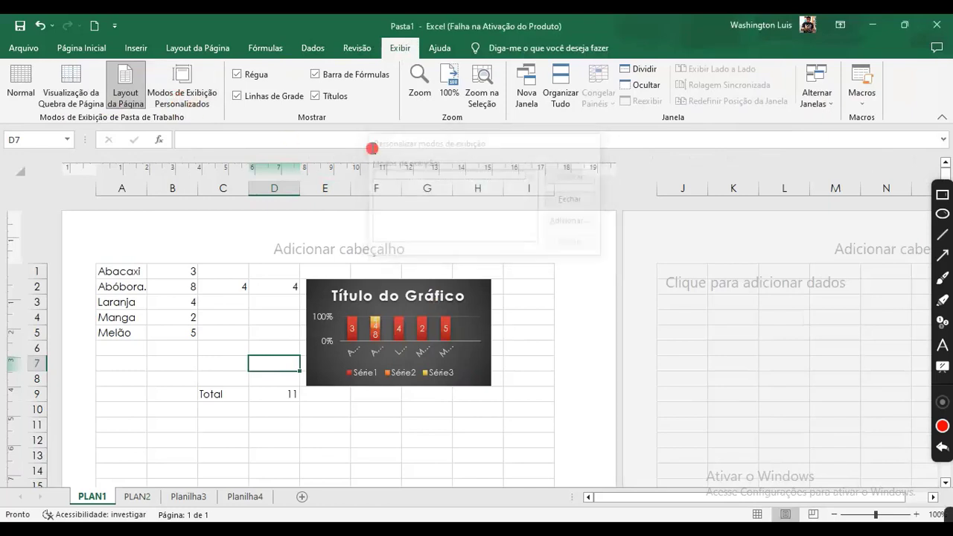
click(35, 90)
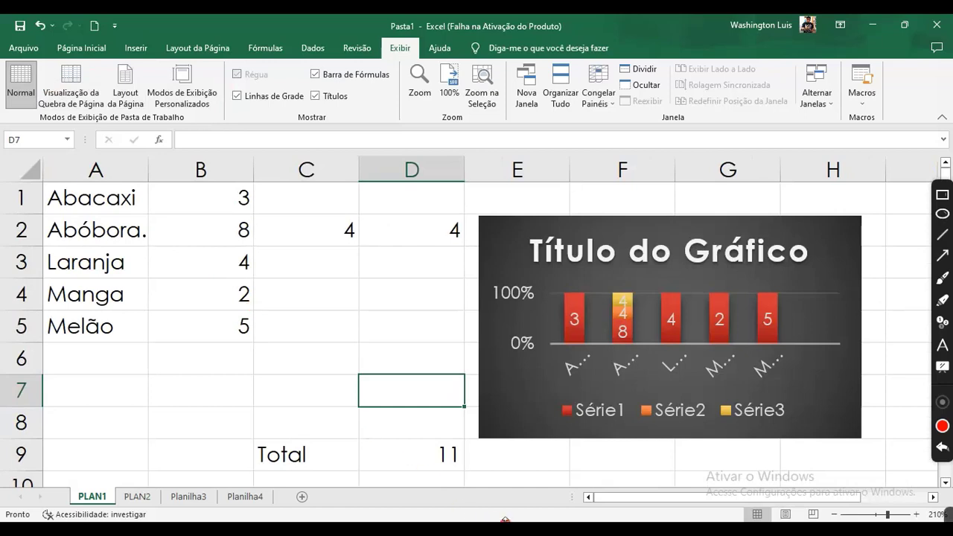
click(506, 521)
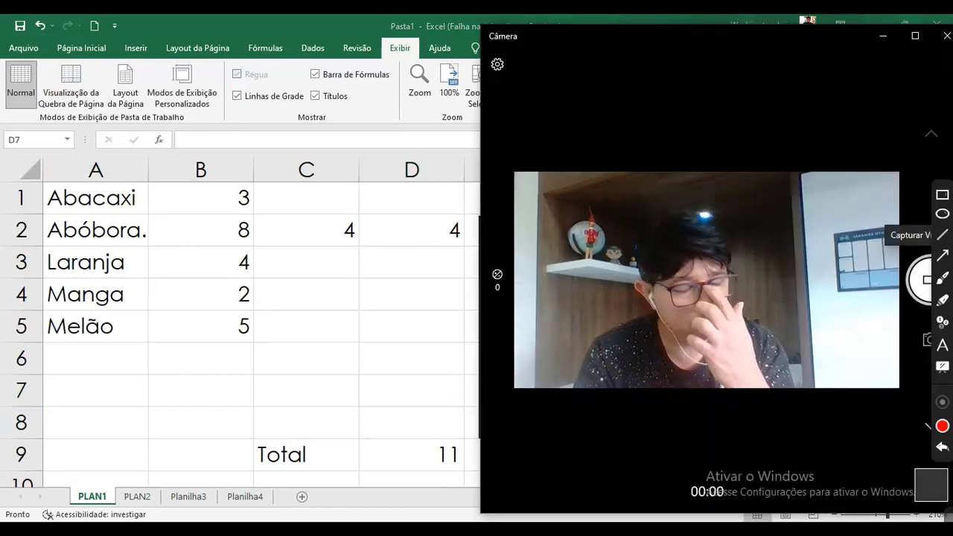